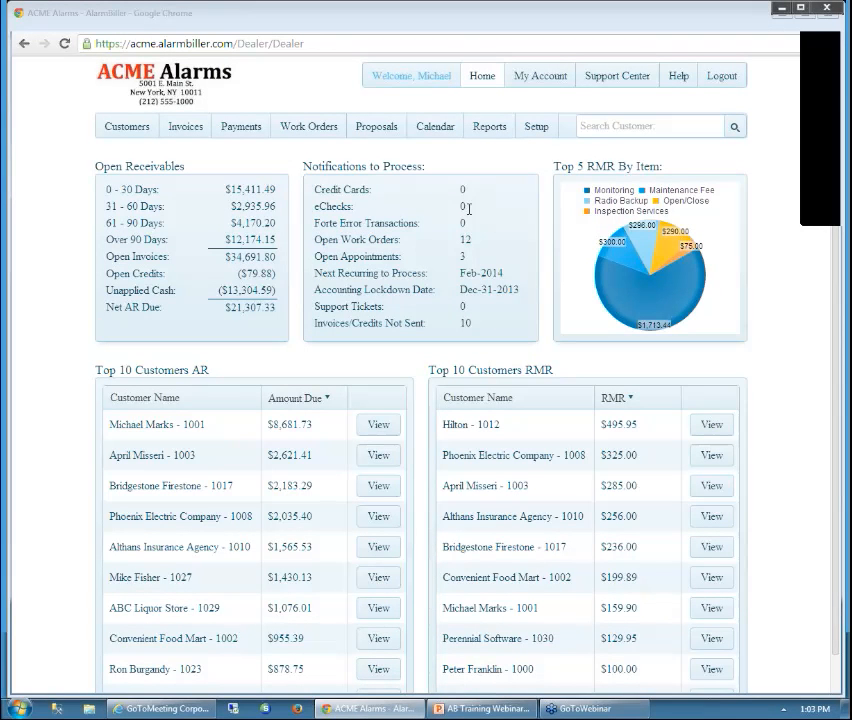
# Search for the customer by name and open their account overview from the suggestion
pyautogui.moveTo(468, 209); pyautogui.dragTo(474, 210)
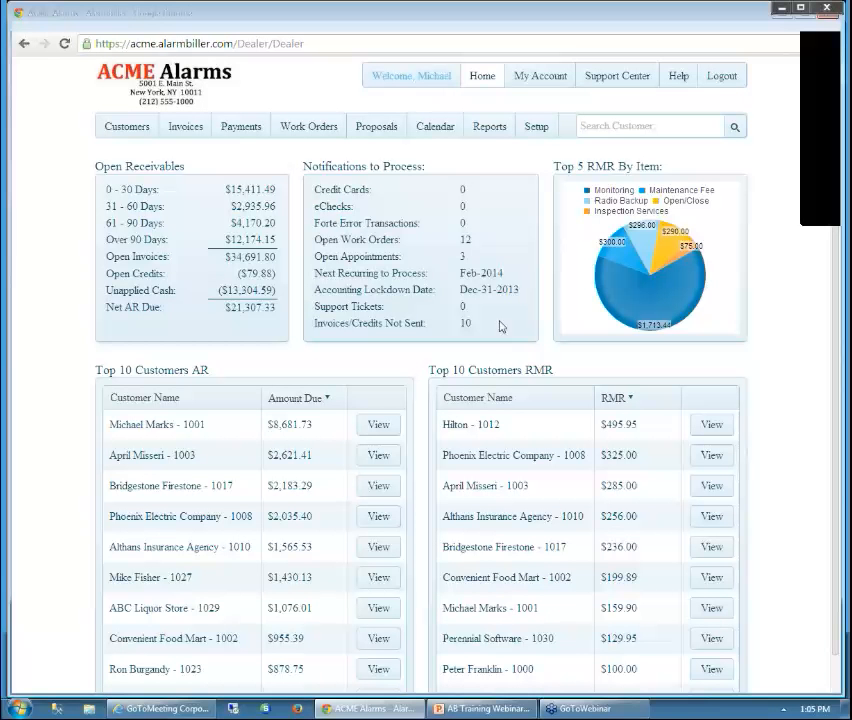
pyautogui.click(609, 125)
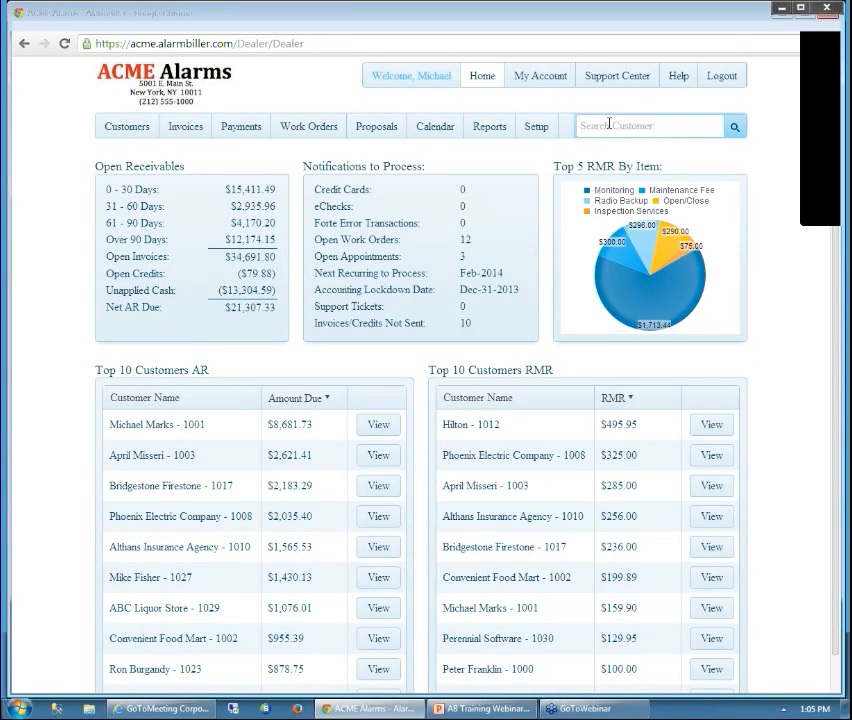
pyautogui.write('peter')
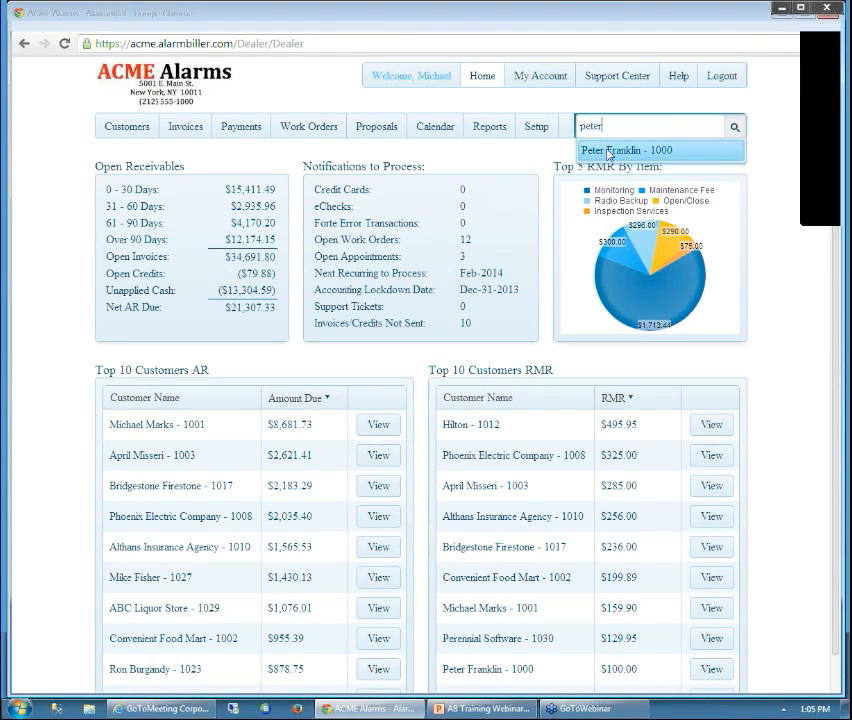
pyautogui.click(607, 151)
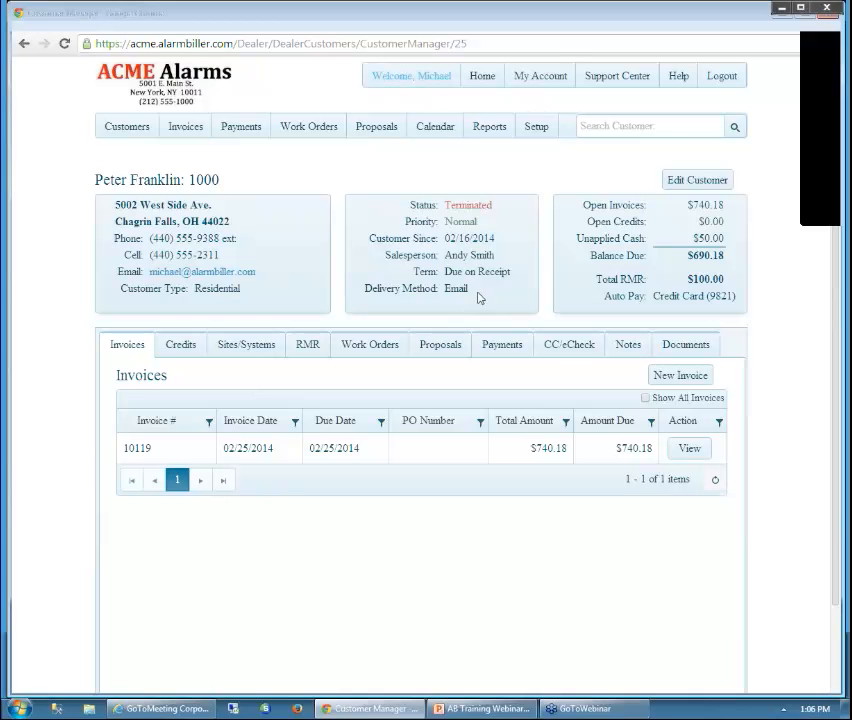
# In the customer's edit form, keep Email as the invoice method, then return to Customer Manager
pyautogui.click(726, 184)
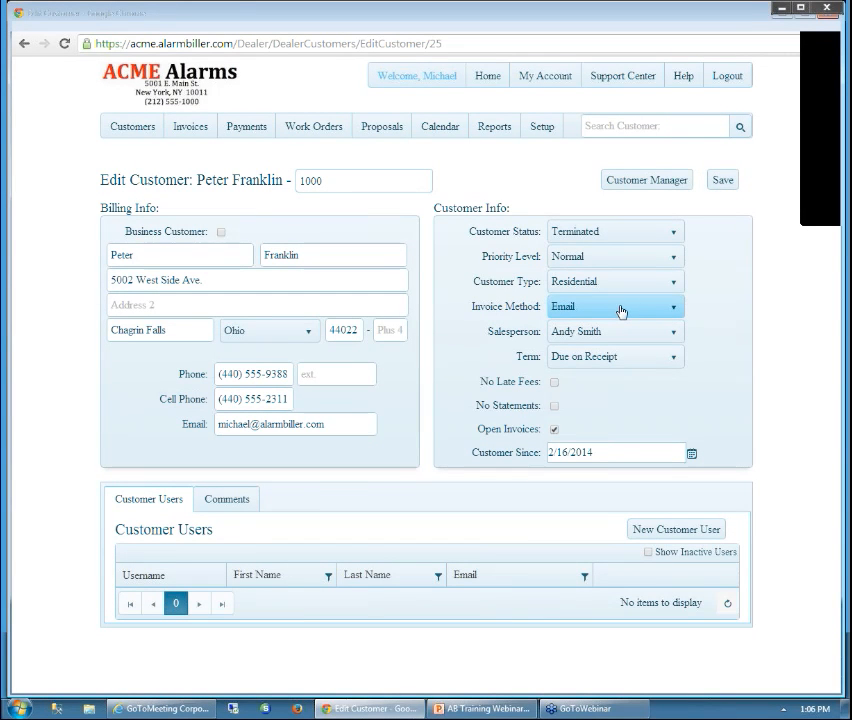
pyautogui.click(671, 310)
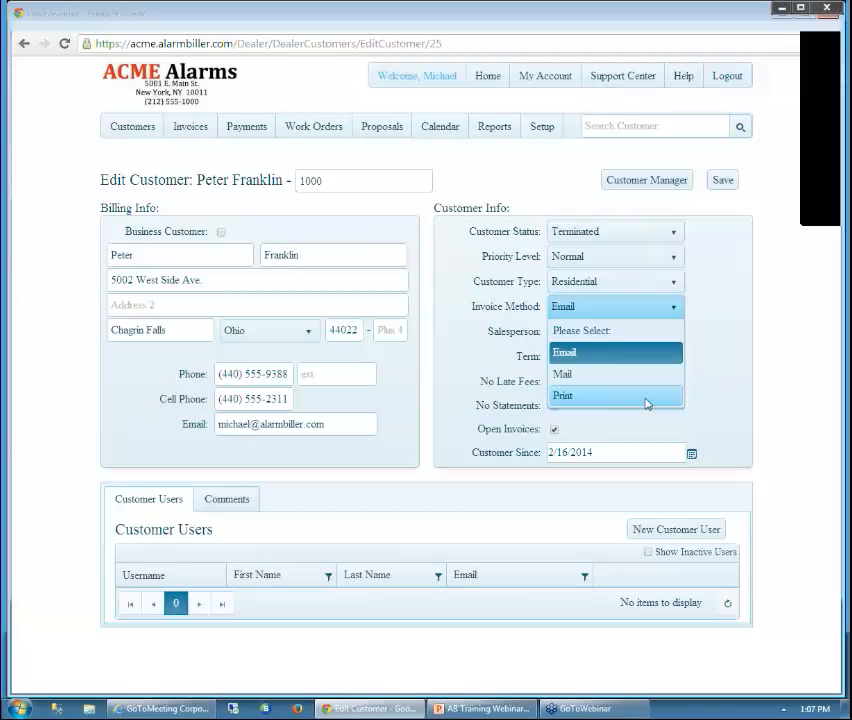
pyautogui.click(606, 360)
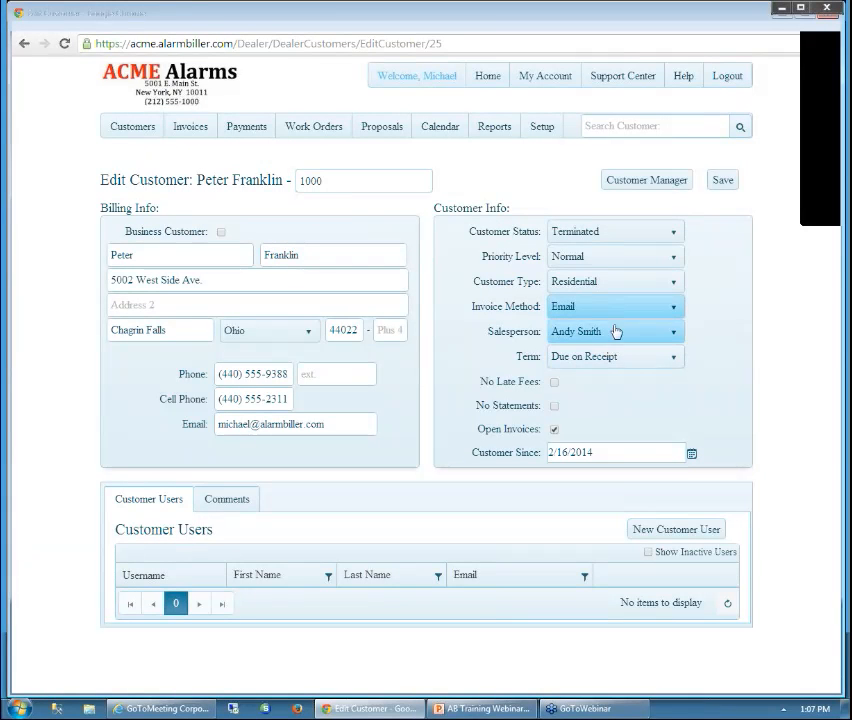
pyautogui.click(670, 183)
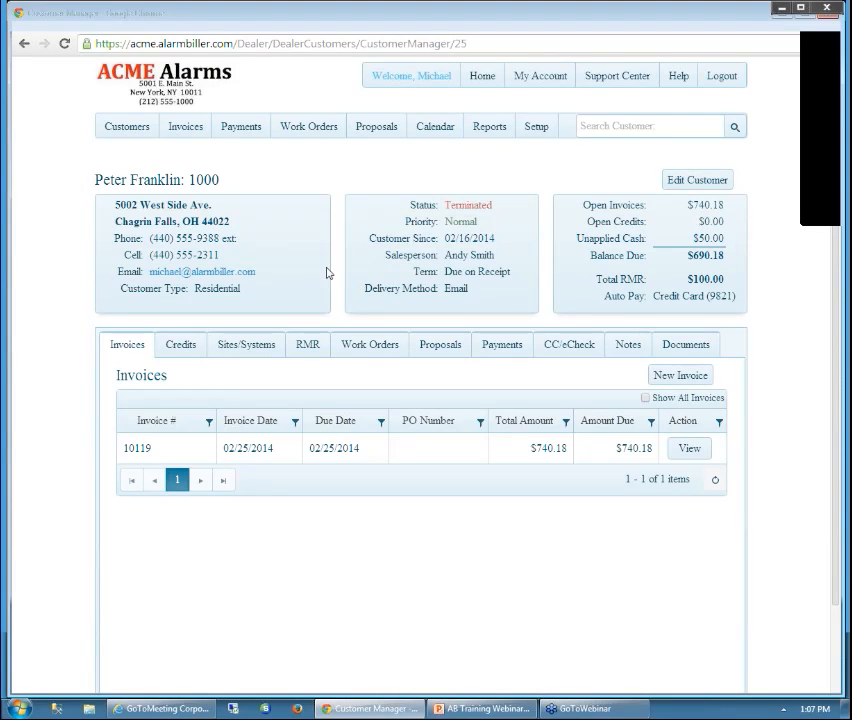
# Show the Sites/Systems tab, listing the Burglar Alarm with its Vista 100 Control Panel
pyautogui.click(273, 350)
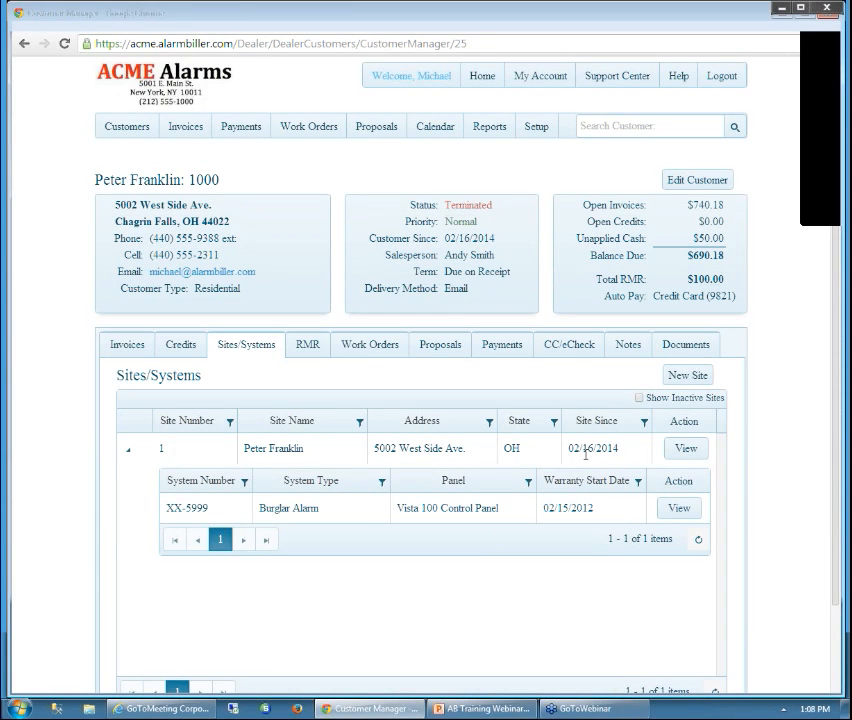
# Open the site record showing OH-GC 6.50% sales tax and its installed Burglar Alarm
pyautogui.click(686, 451)
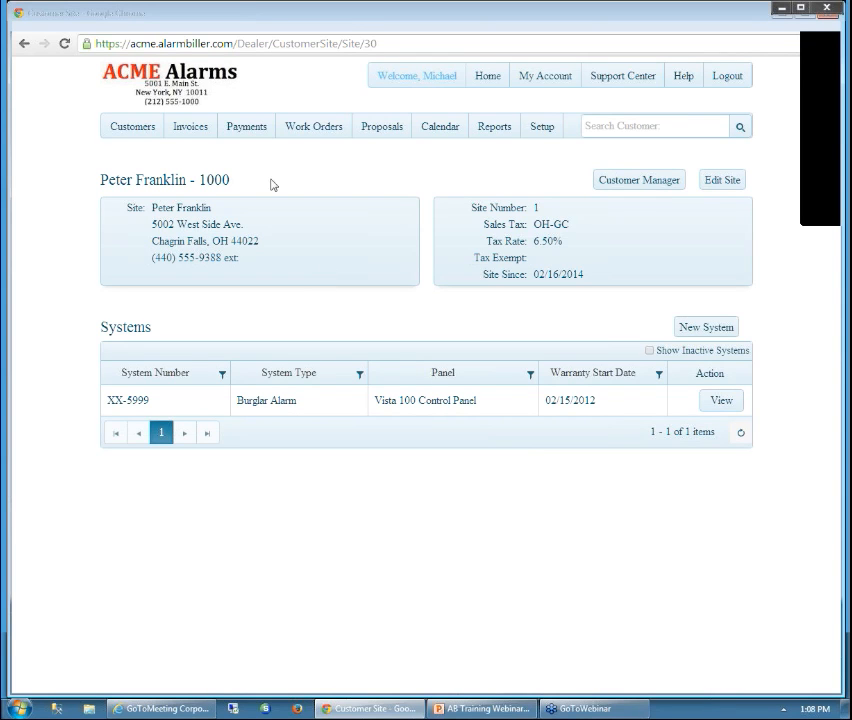
# Return to Sites/Systems and open the Burglar Alarm system, showing its $100.00 monthly Maintenance Fee RMR
pyautogui.click(24, 44)
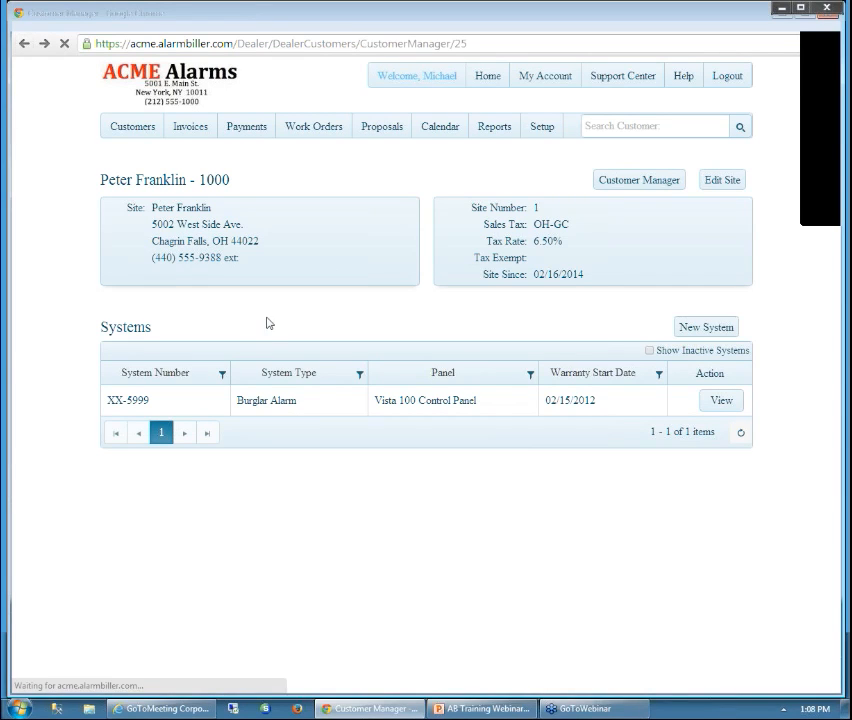
pyautogui.click(251, 353)
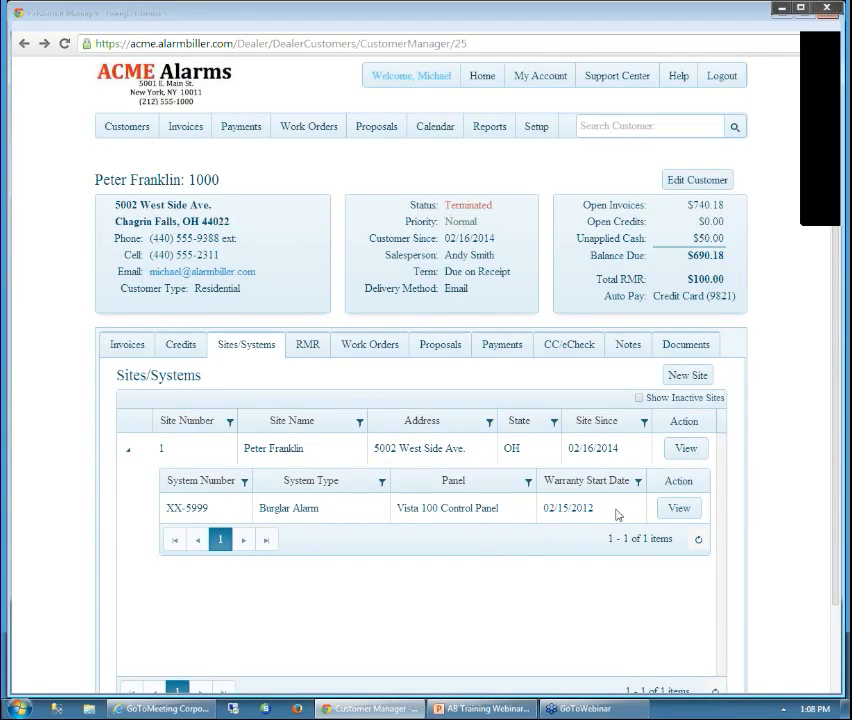
pyautogui.click(679, 510)
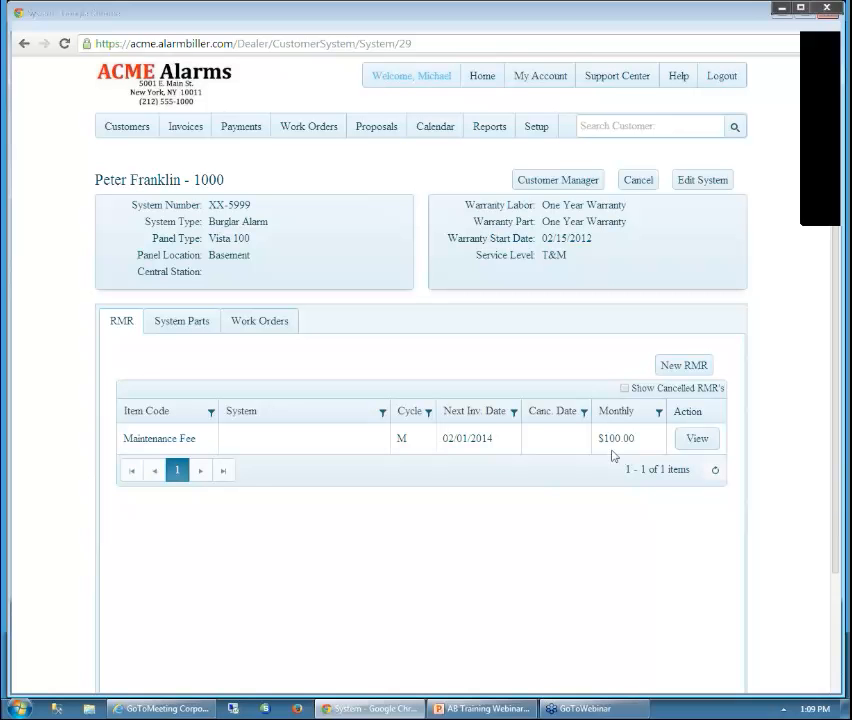
# Add a new RMR for Monitoring Services, billed Monthly, with reason New Sale
pyautogui.click(678, 368)
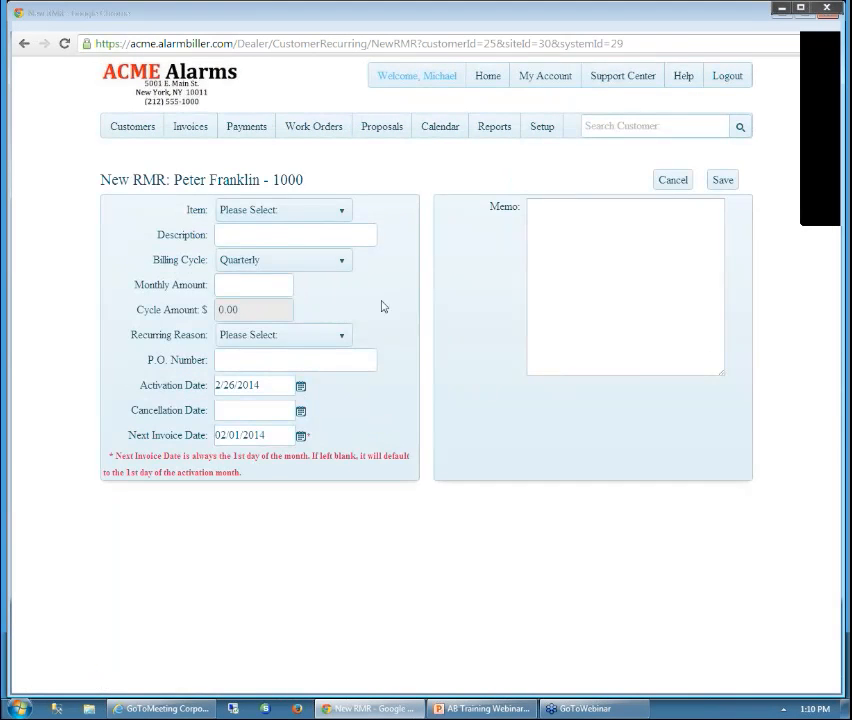
pyautogui.click(342, 214)
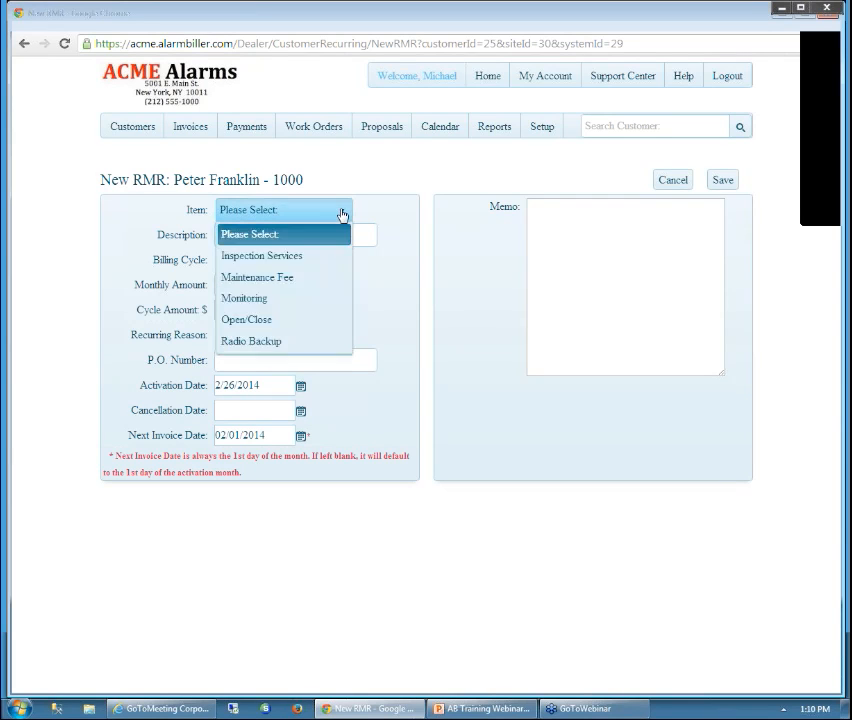
pyautogui.click(263, 303)
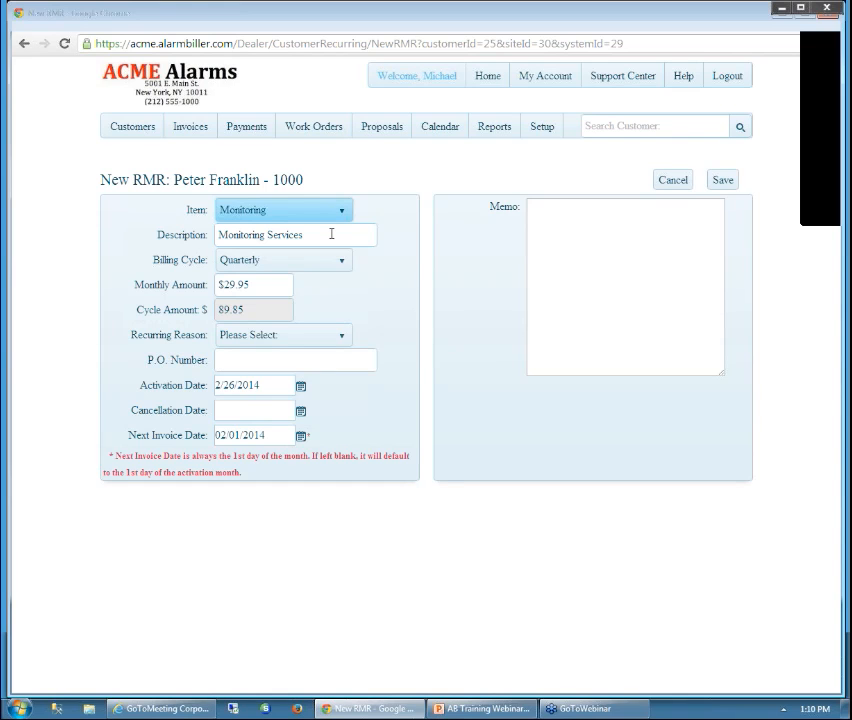
pyautogui.click(316, 237)
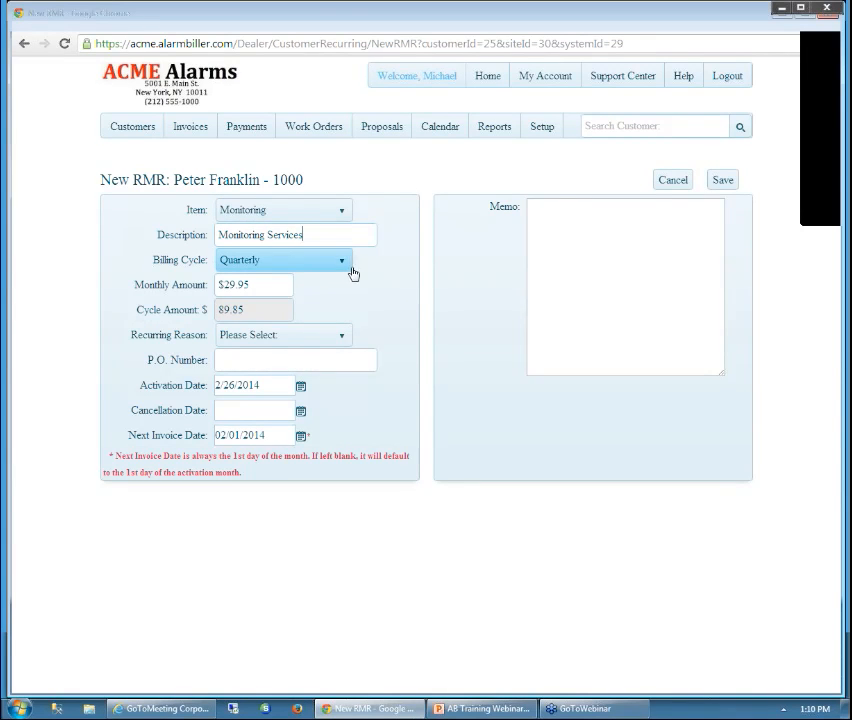
pyautogui.click(344, 263)
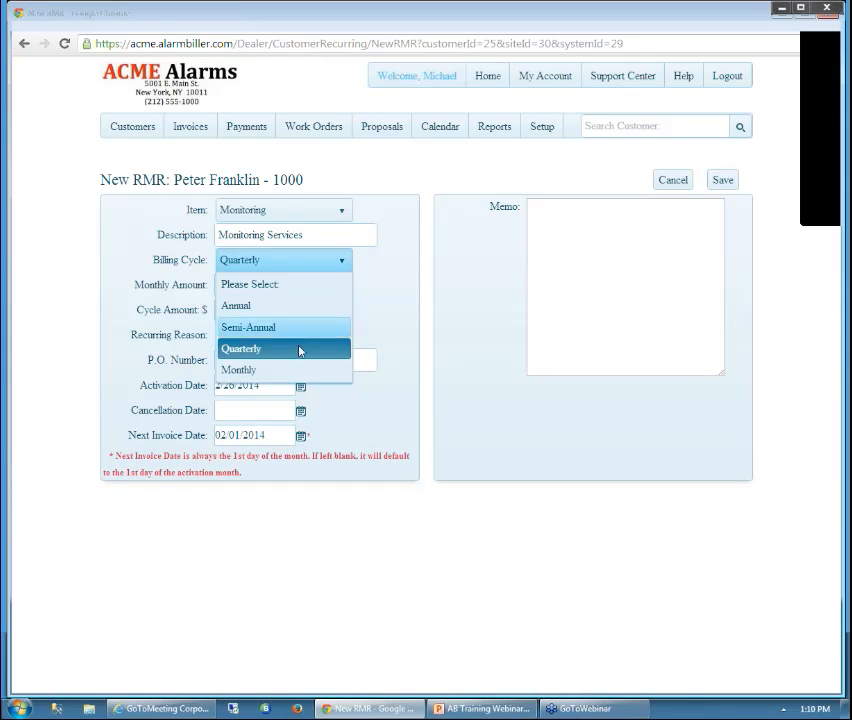
pyautogui.click(255, 370)
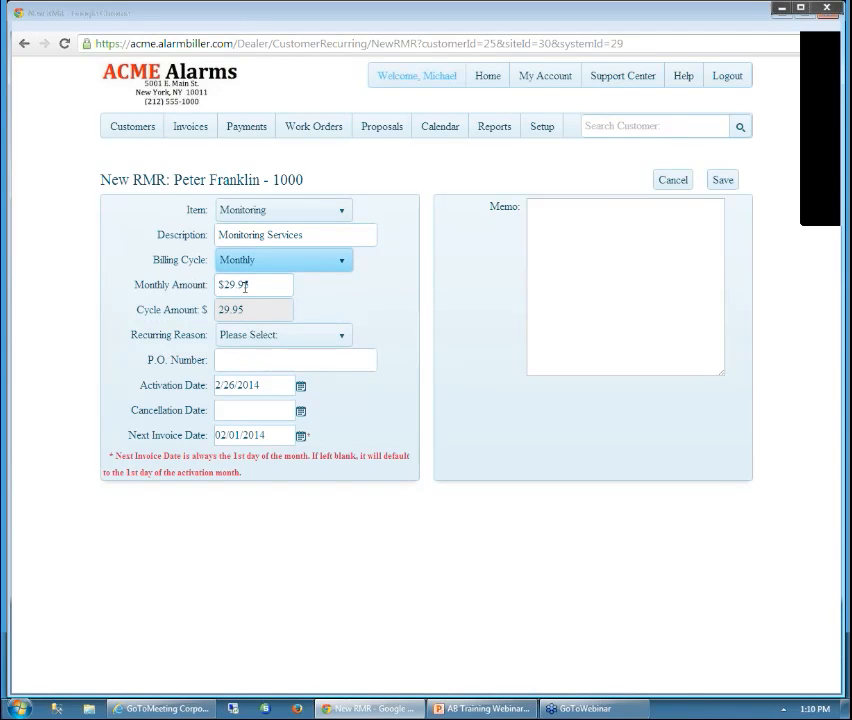
pyautogui.click(343, 336)
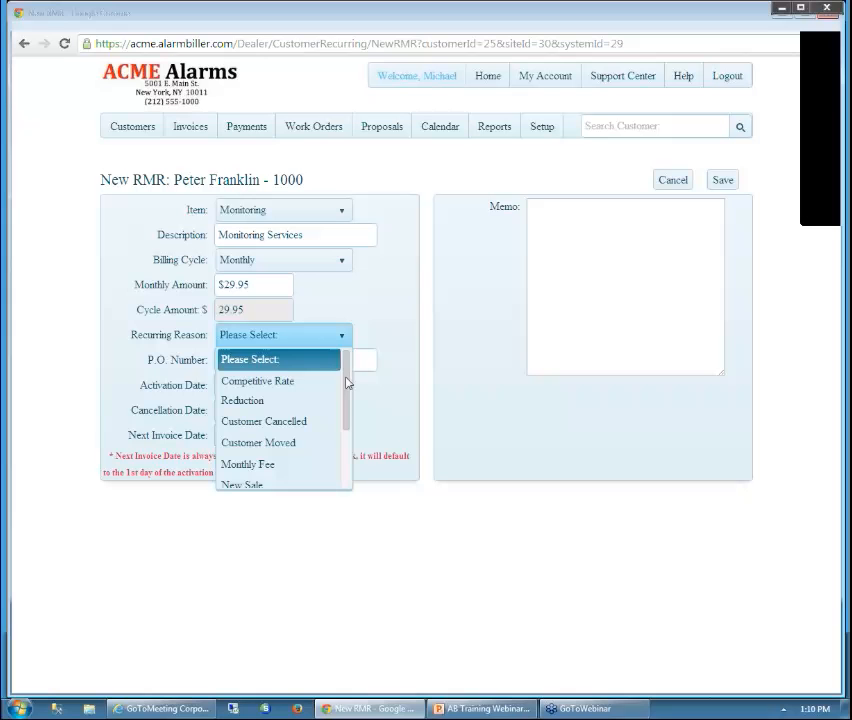
pyautogui.moveTo(347, 386); pyautogui.dragTo(349, 415)
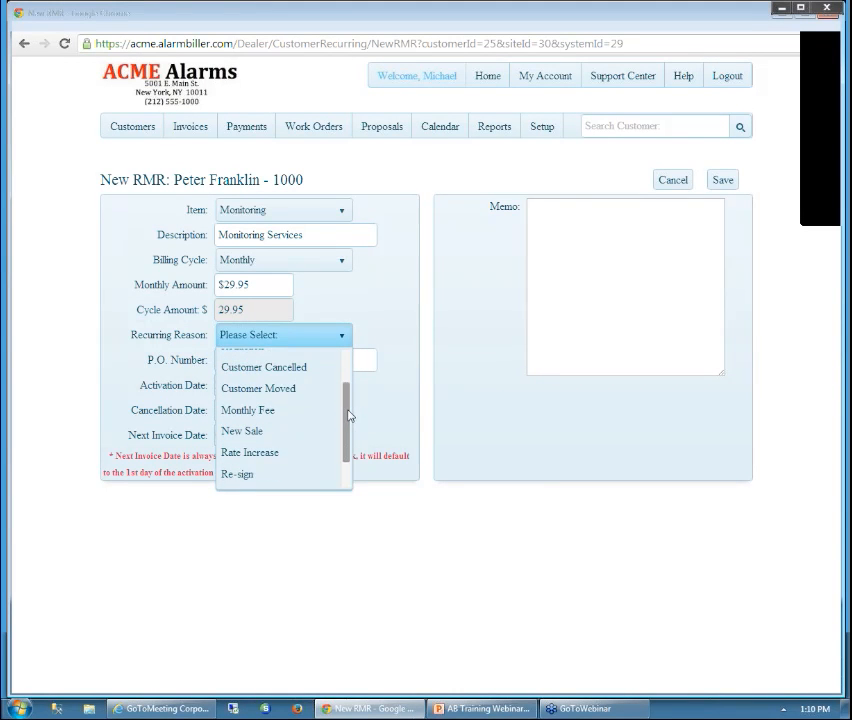
pyautogui.click(271, 433)
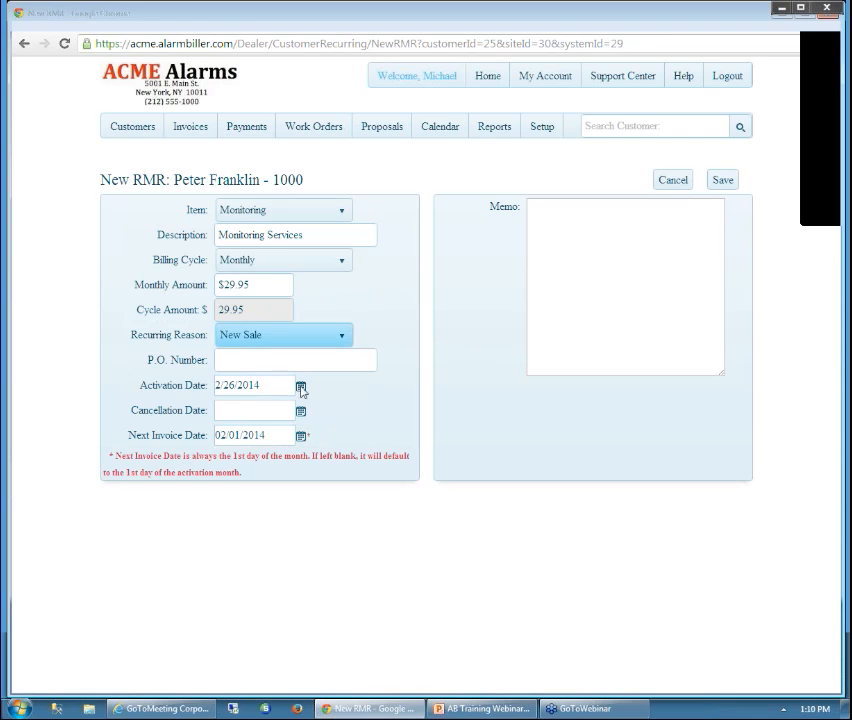
# Set the RMR activation date to 02/01/2014 and save it
pyautogui.click(300, 387)
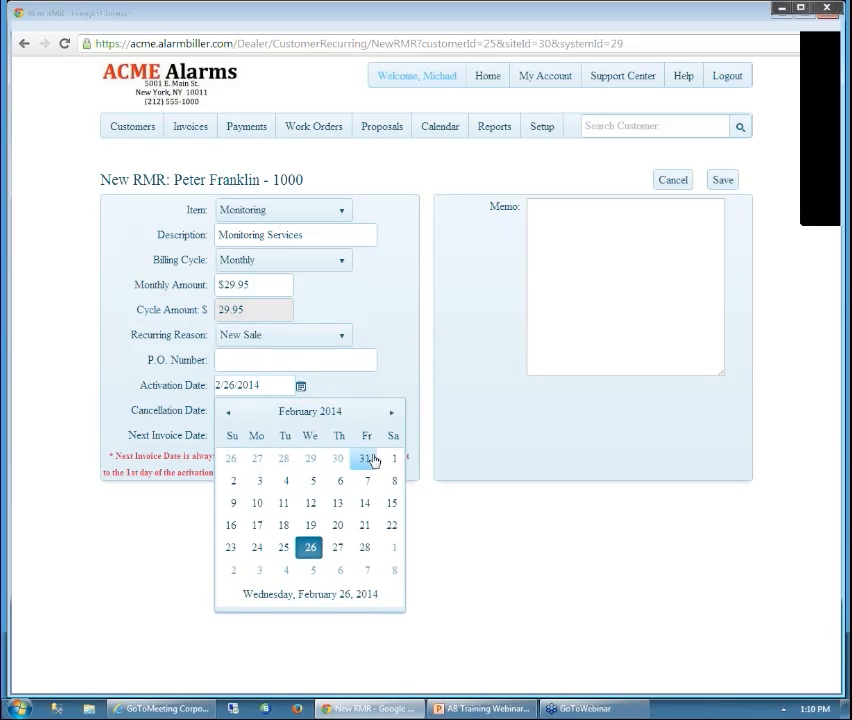
pyautogui.click(389, 461)
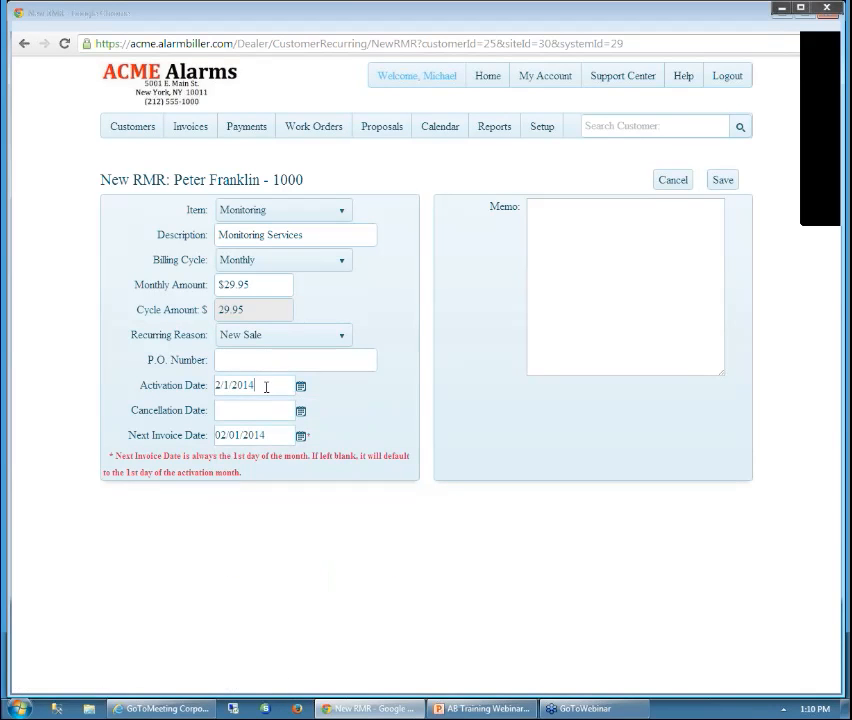
pyautogui.click(260, 388)
pyautogui.click(722, 182)
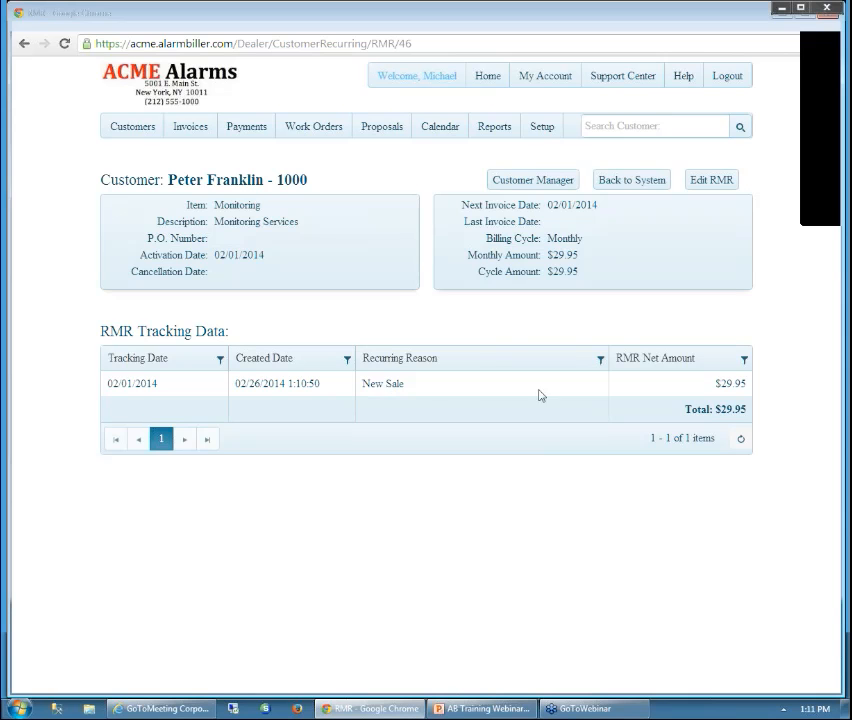
# Return to the Burglar Alarm system, now listing the $29.95 Monitoring and $100.00 Maintenance Fee RMRs
pyautogui.click(636, 186)
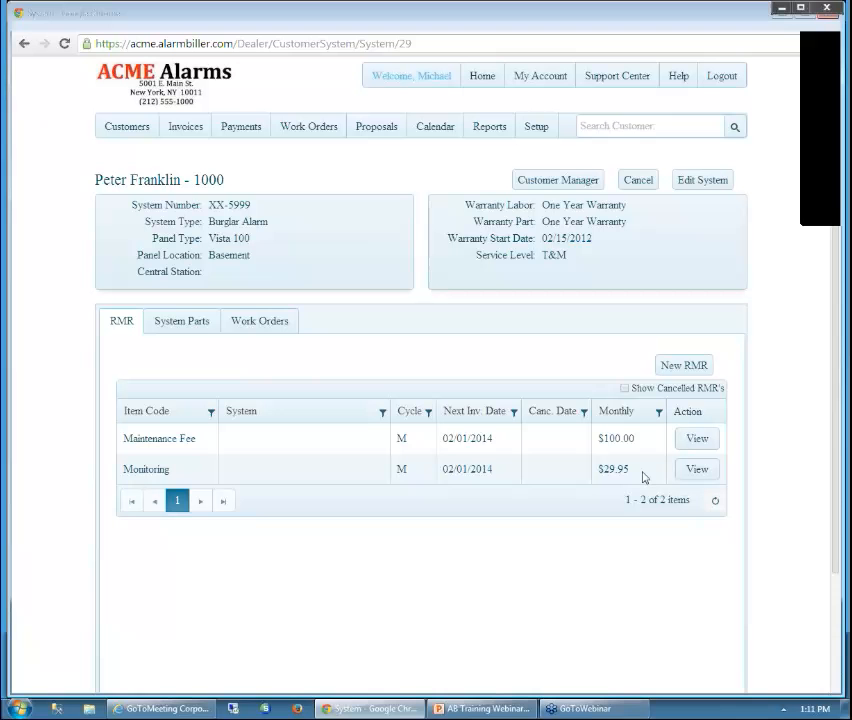
# Show the System Parts tab with the six installed parts, including M100, V-250K and Vista 250
pyautogui.click(173, 325)
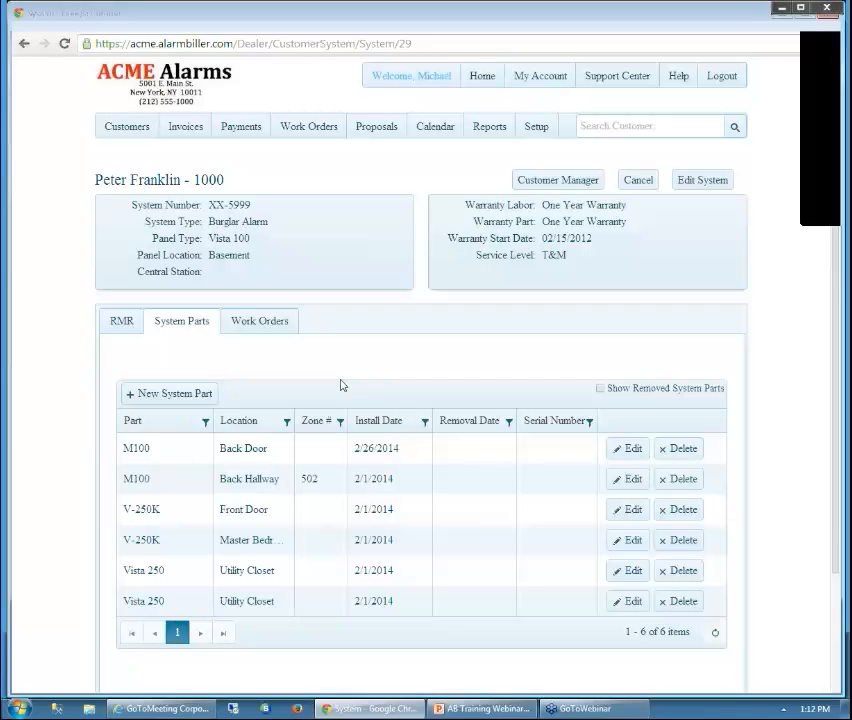
# List all work orders including completed ones and open service-call work order 27 ($298.20)
pyautogui.click(255, 322)
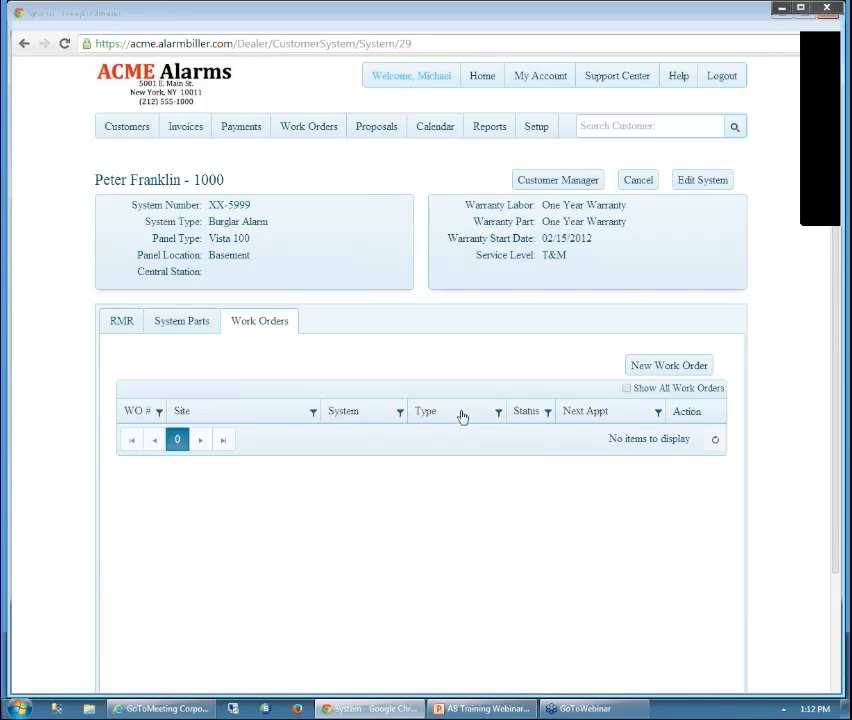
pyautogui.click(626, 389)
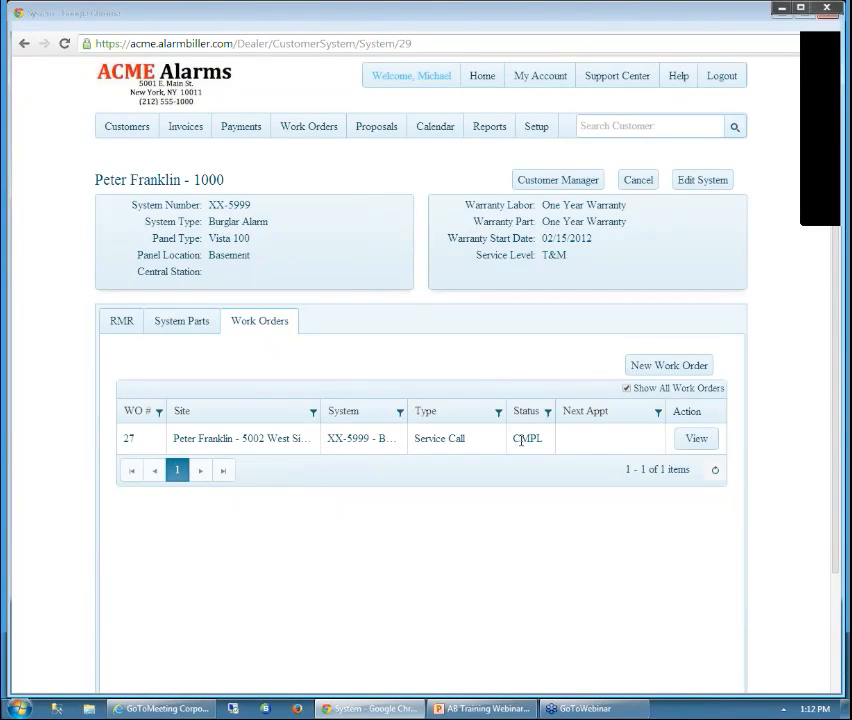
pyautogui.click(686, 443)
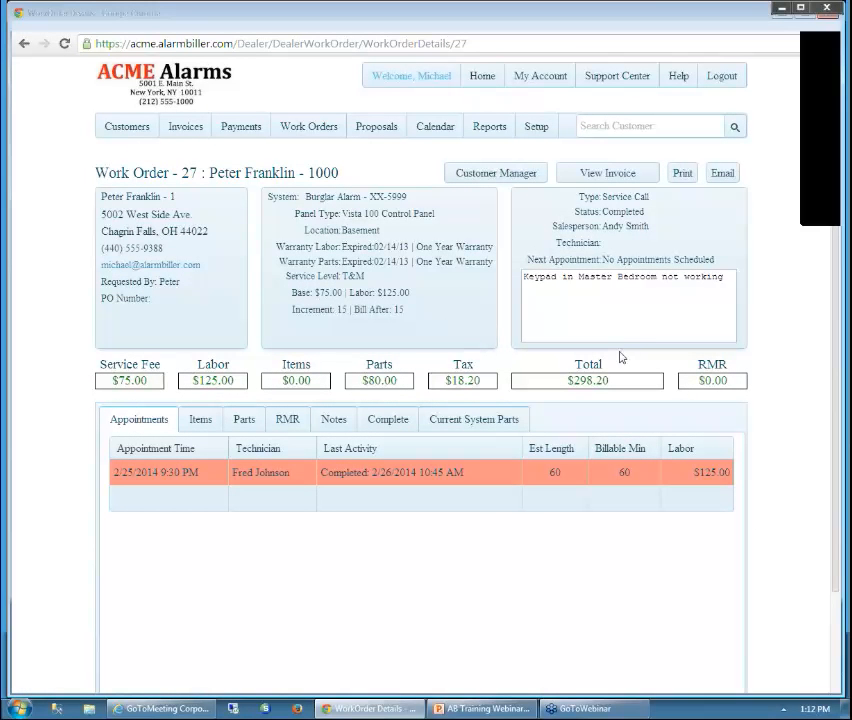
# From the account's CC/eCheck transactions, redeliver the receipt for the $298.20 payment of 02/26/2014
pyautogui.click(500, 174)
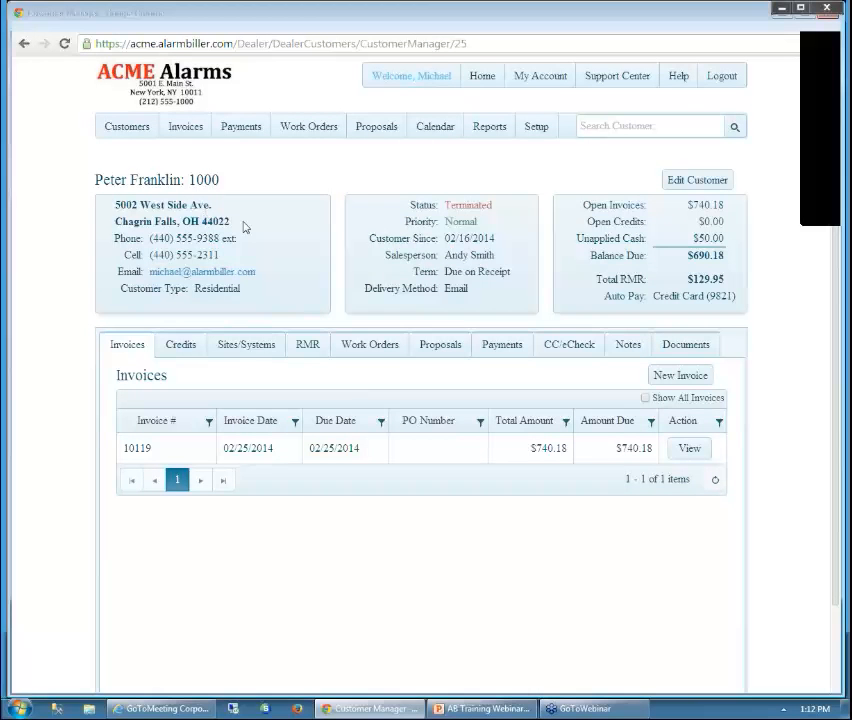
pyautogui.click(577, 353)
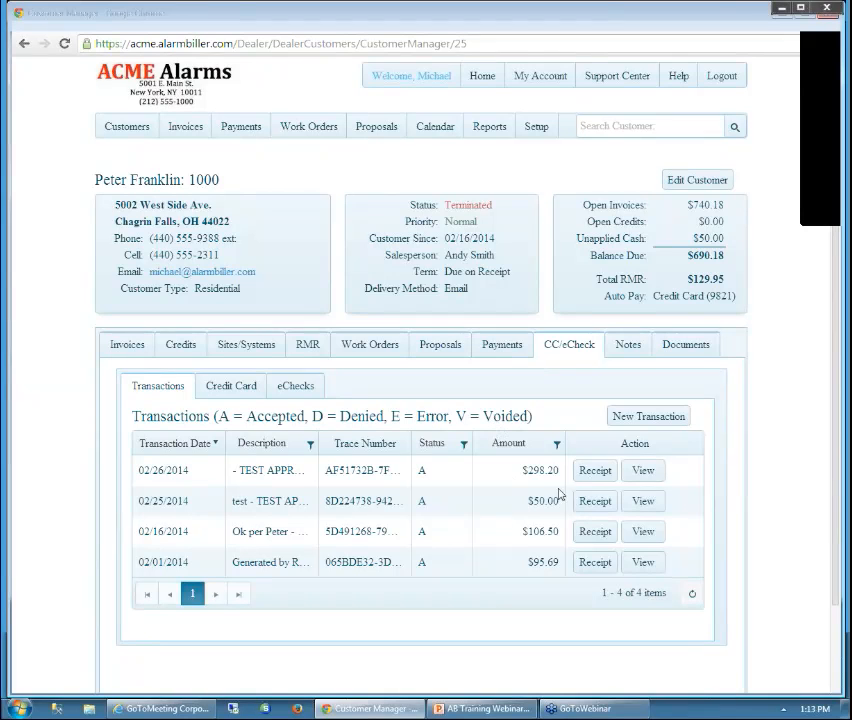
pyautogui.click(595, 478)
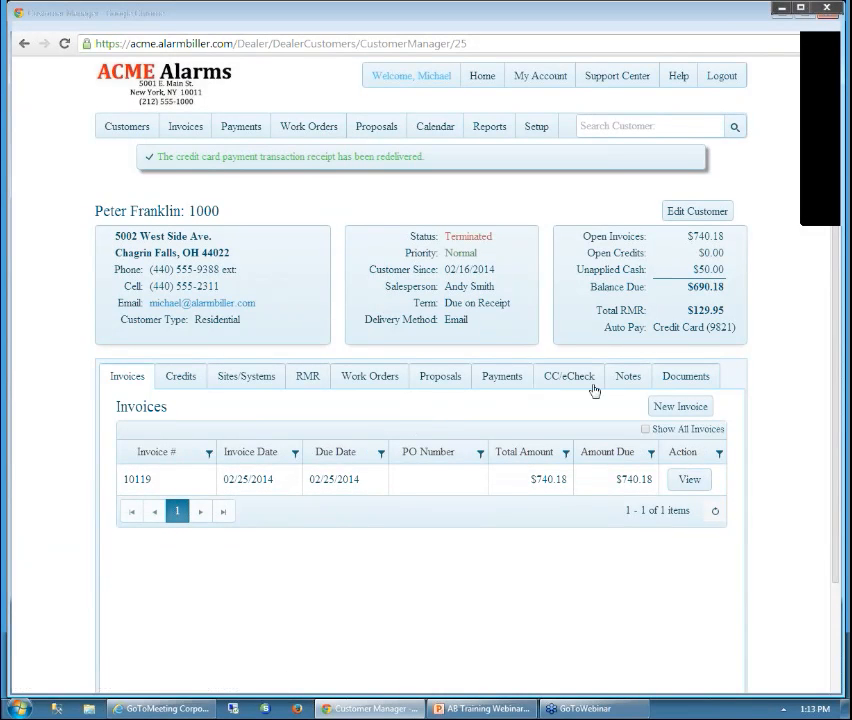
# Review the $298.20 card transaction's details, then return to the customer's transaction list
pyautogui.click(577, 387)
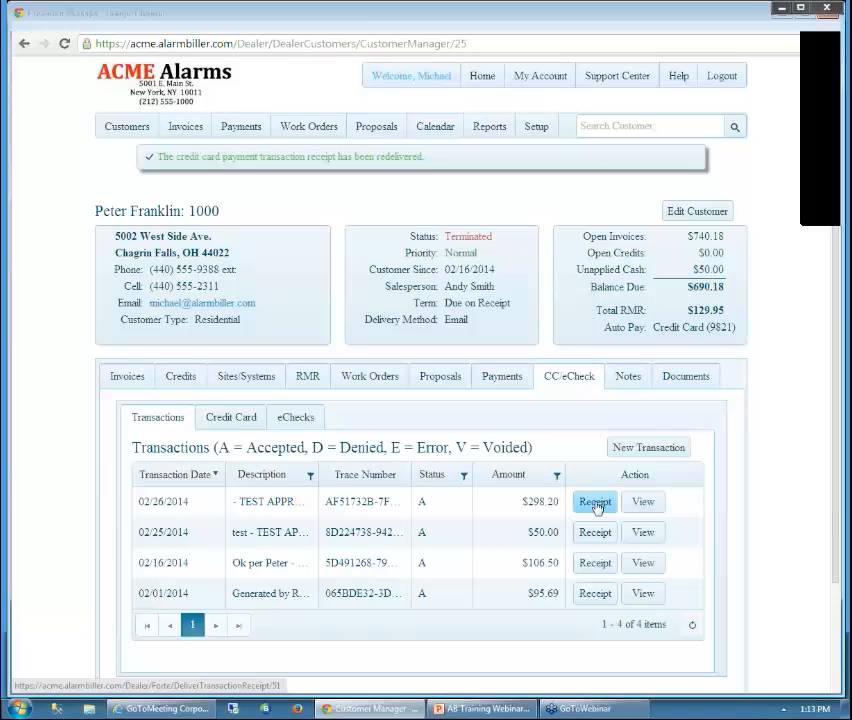
pyautogui.click(637, 503)
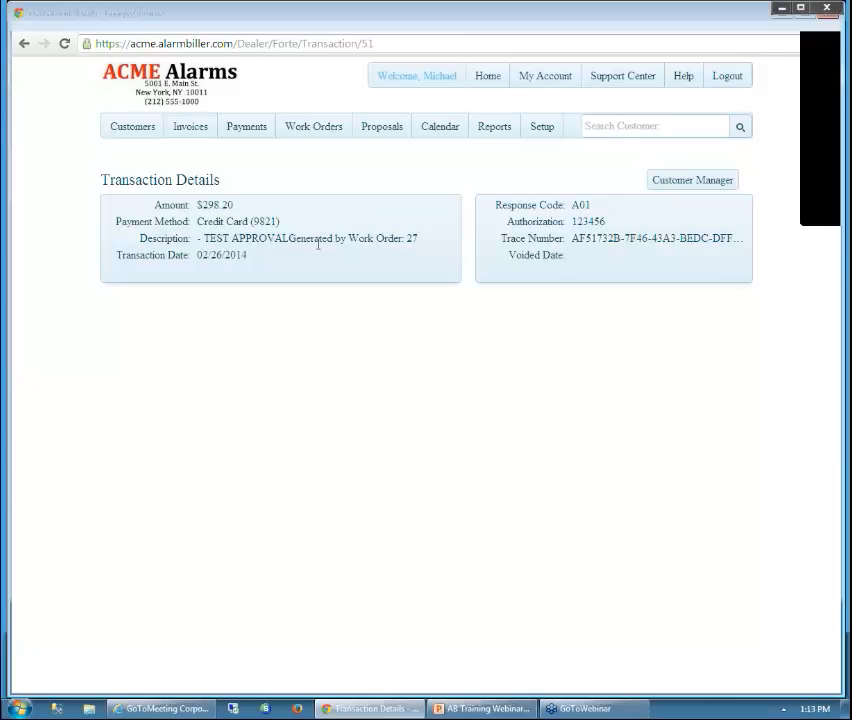
pyautogui.click(24, 45)
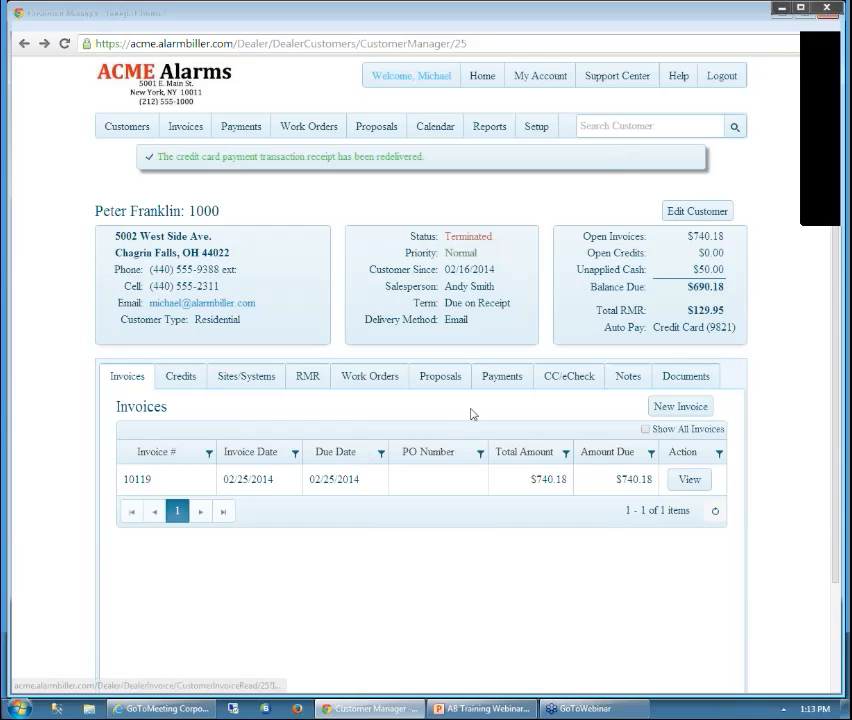
pyautogui.click(557, 377)
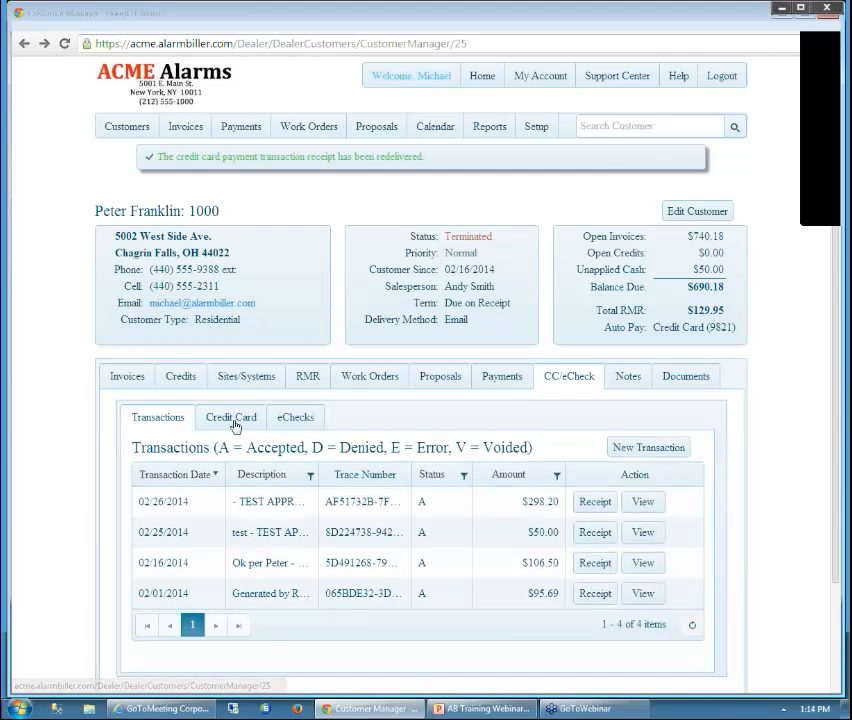
# Open a blank New Credit Card form from the customer's Credit Card list
pyautogui.click(229, 420)
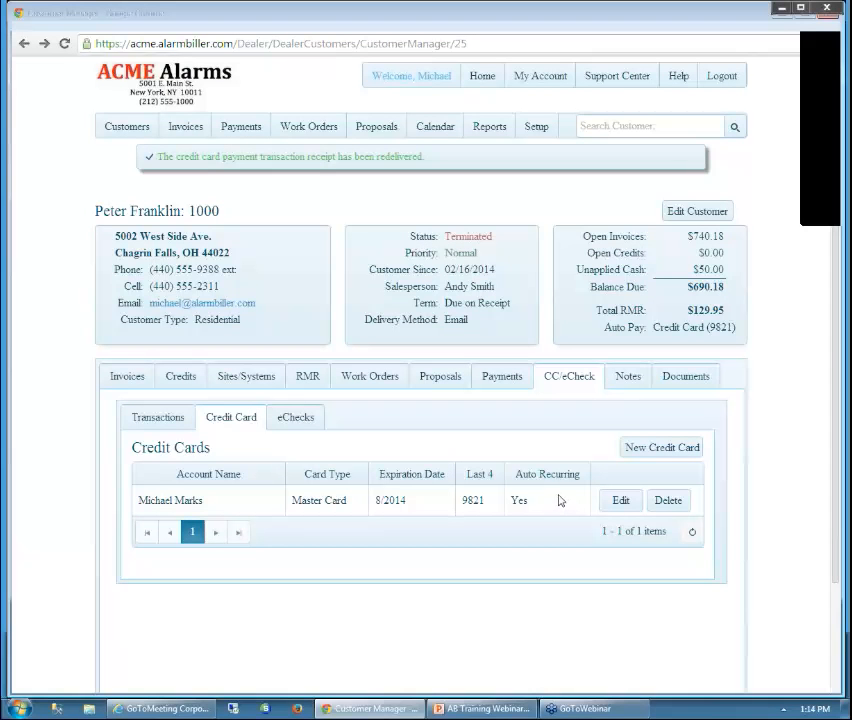
pyautogui.click(659, 449)
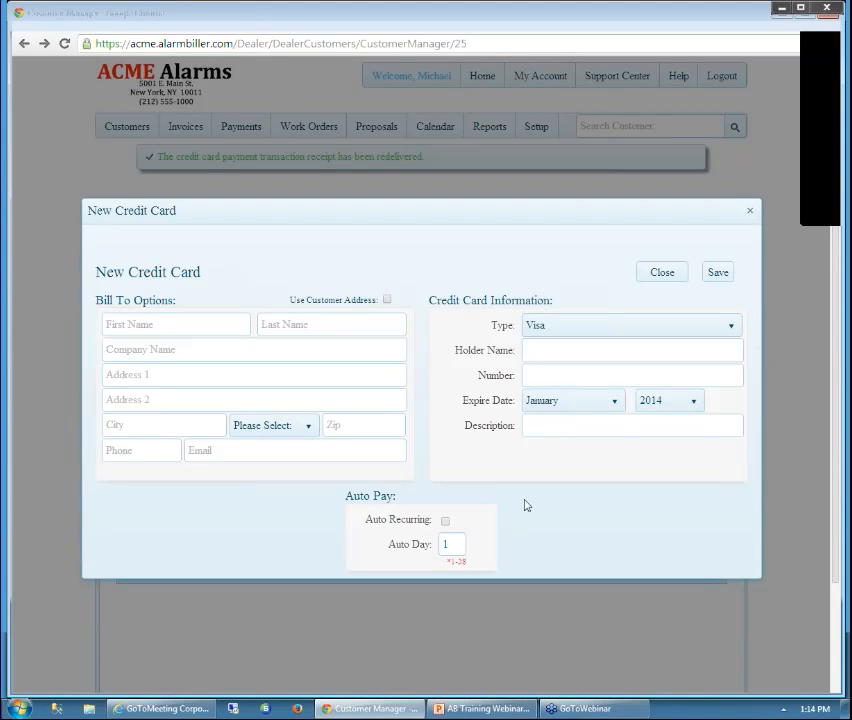
# Fill billing details from the customer's address, keeping Visa and January expiry
pyautogui.click(387, 301)
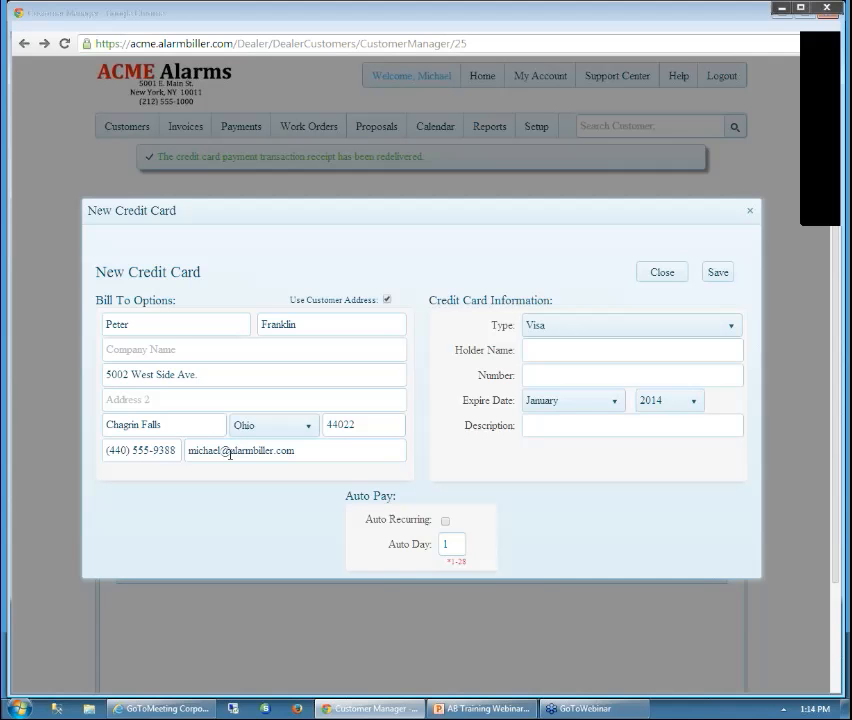
pyautogui.click(732, 332)
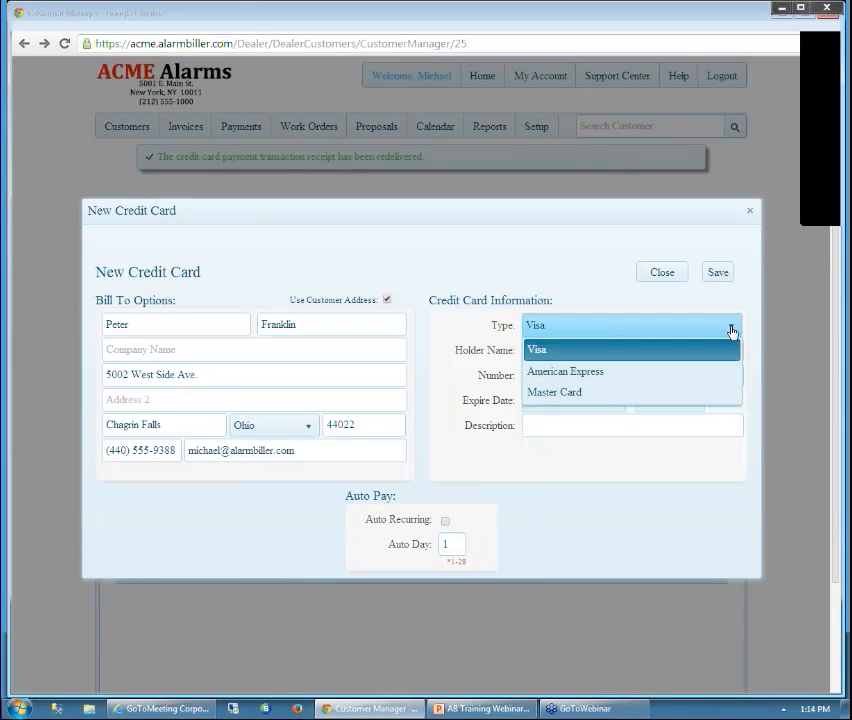
pyautogui.click(580, 350)
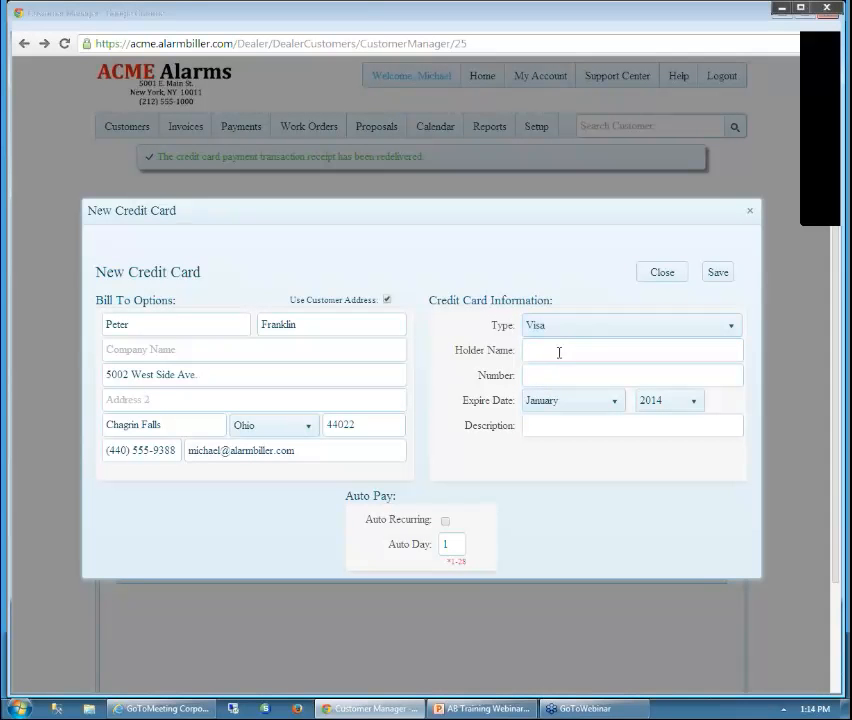
pyautogui.click(617, 408)
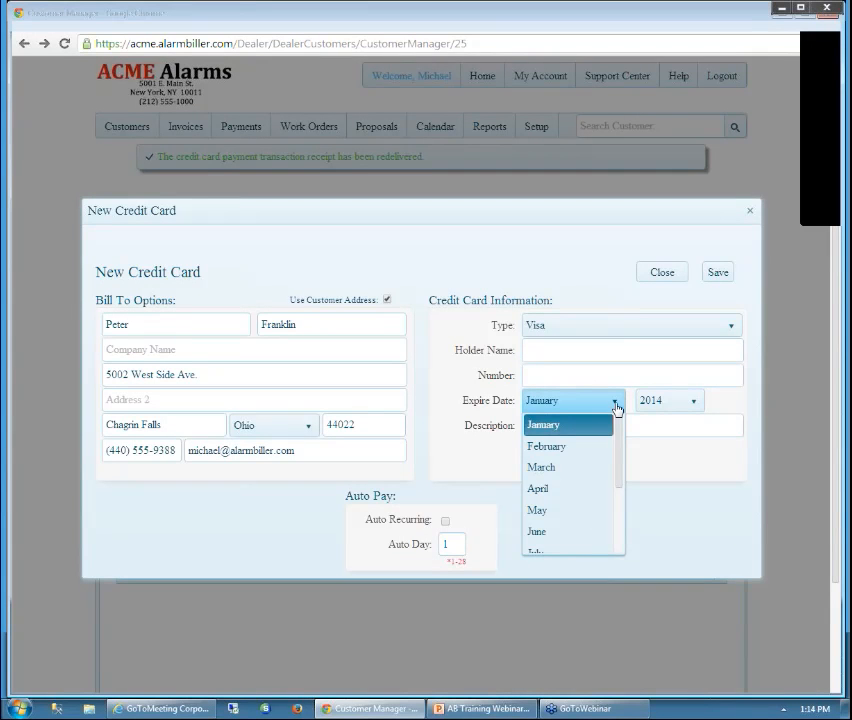
pyautogui.click(617, 408)
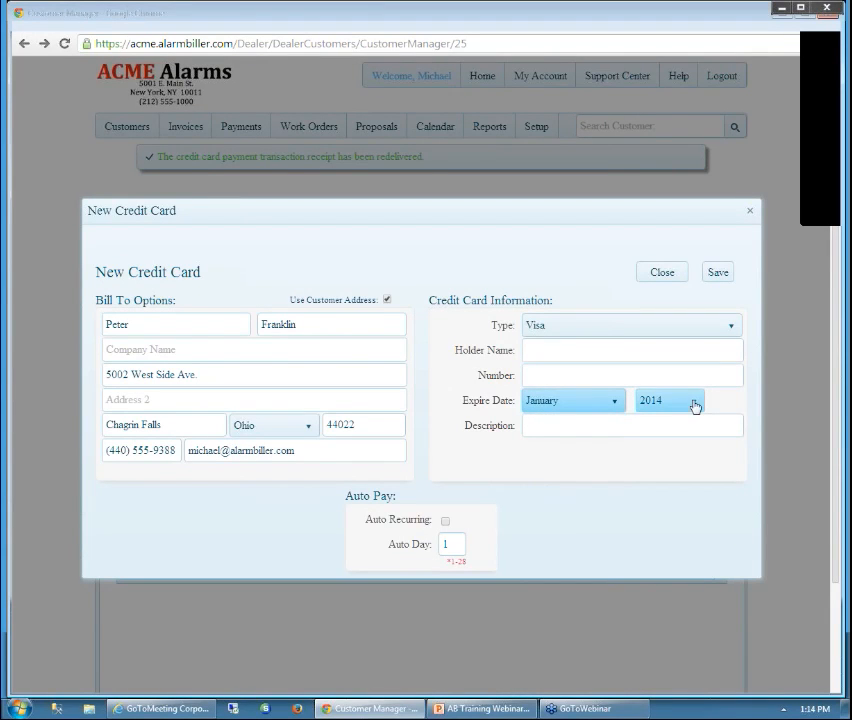
# Enable auto recurring charges on day 10, then discard the card form unsaved
pyautogui.click(565, 423)
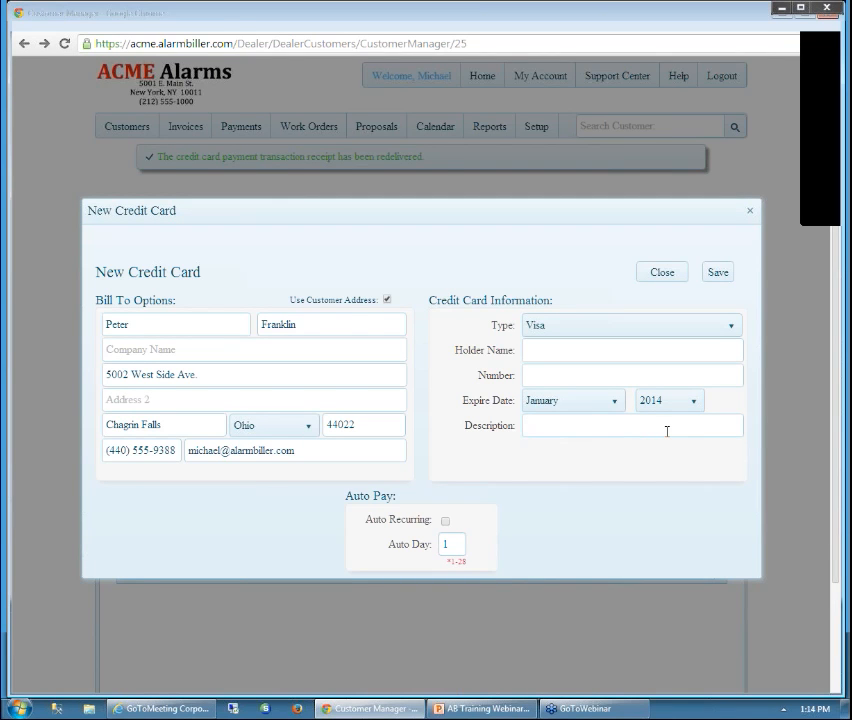
pyautogui.click(446, 522)
pyautogui.click(451, 542)
pyautogui.doubleClick(446, 544)
pyautogui.write('10')
pyautogui.click(502, 538)
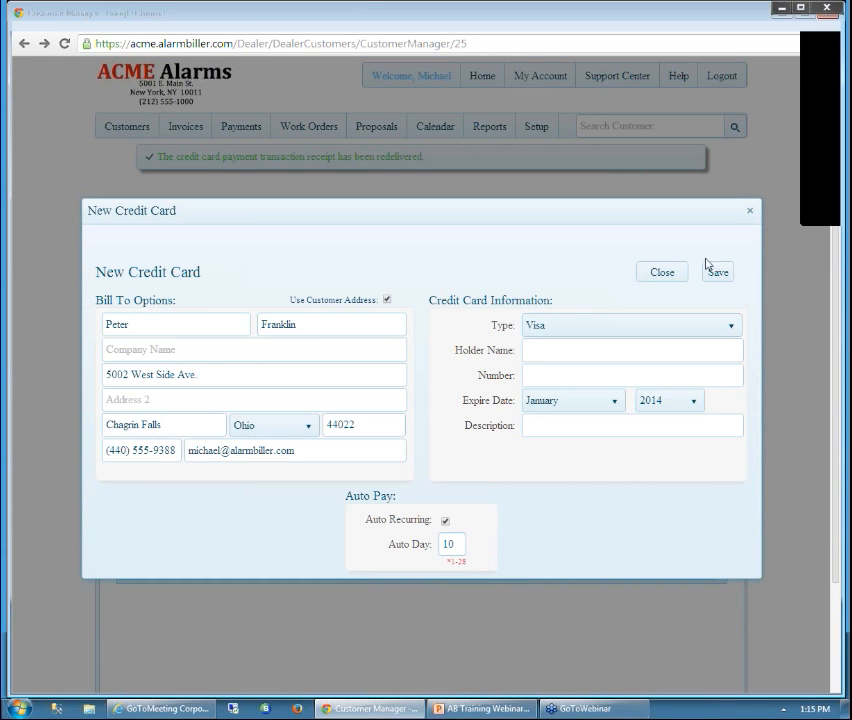
pyautogui.click(749, 214)
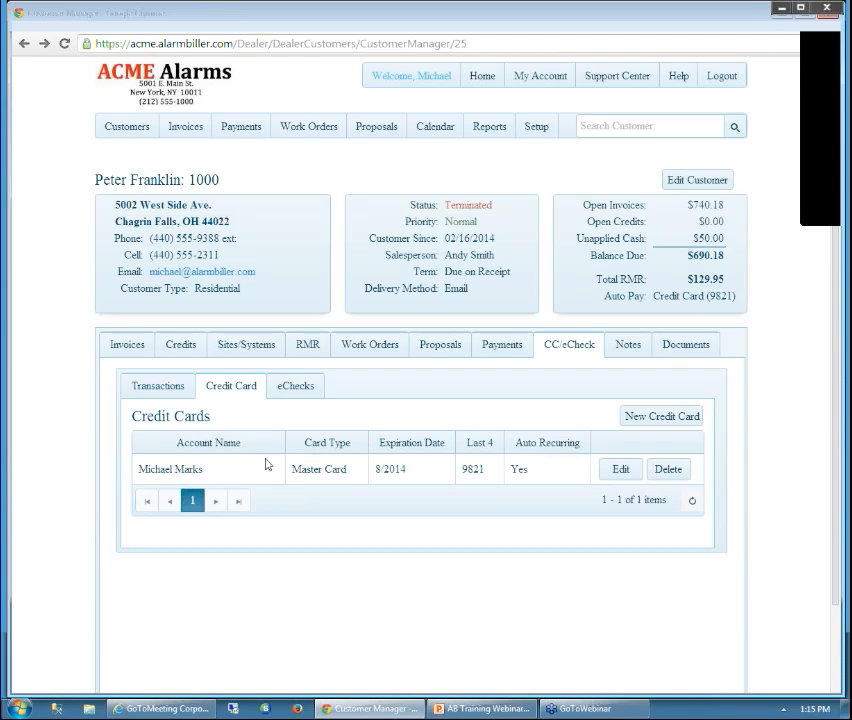
# Review the saved MasterCard's details unchanged, then show the empty eChecks list
pyautogui.click(613, 470)
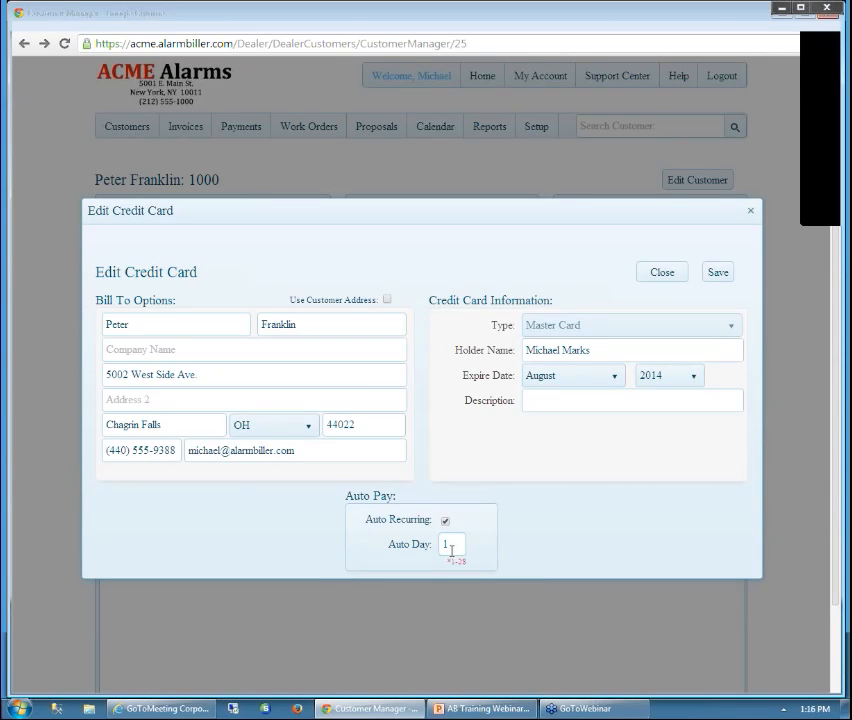
pyautogui.click(752, 212)
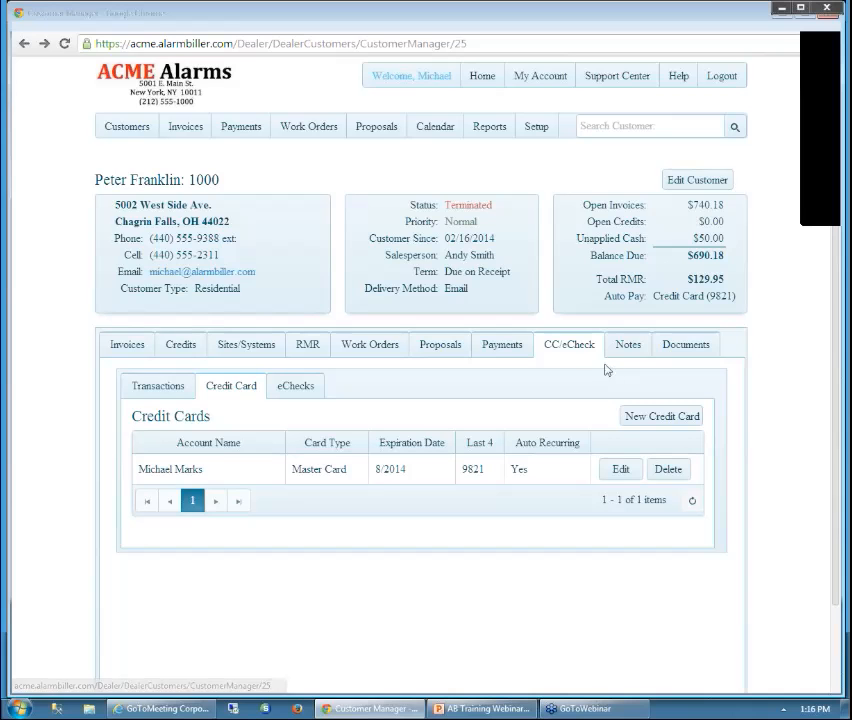
pyautogui.click(311, 391)
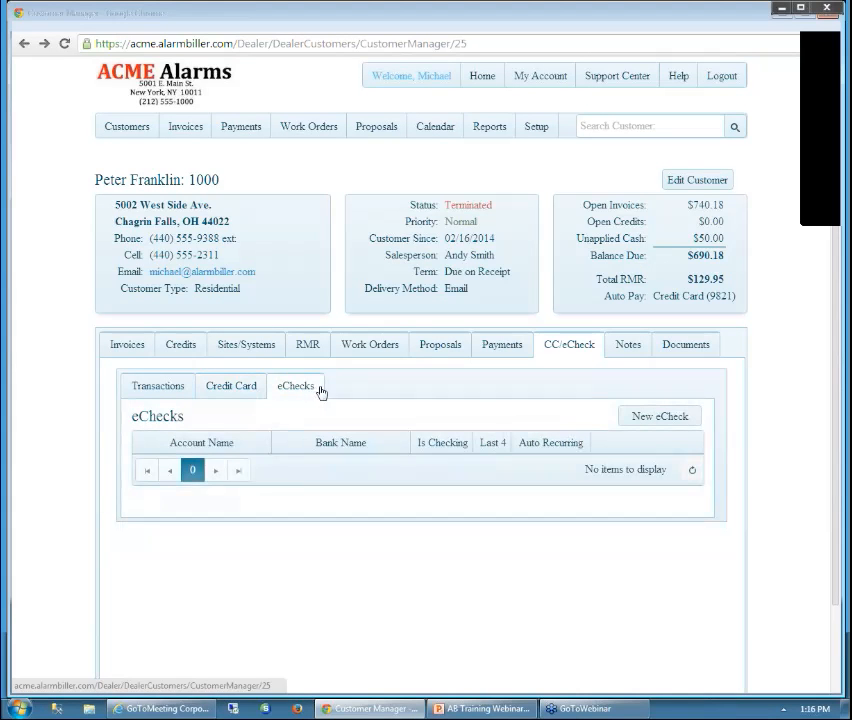
pyautogui.click(651, 417)
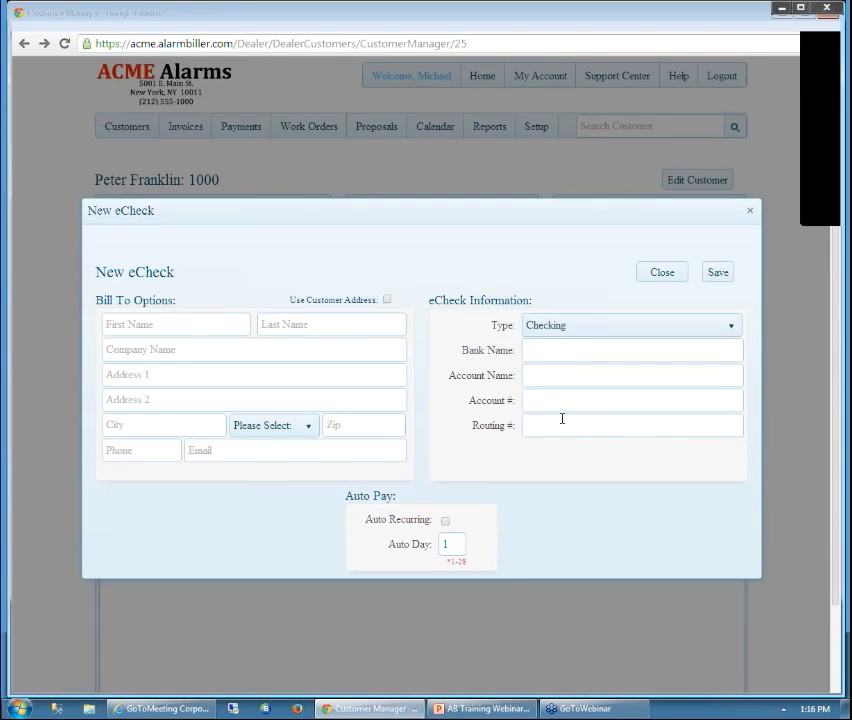
pyautogui.click(734, 329)
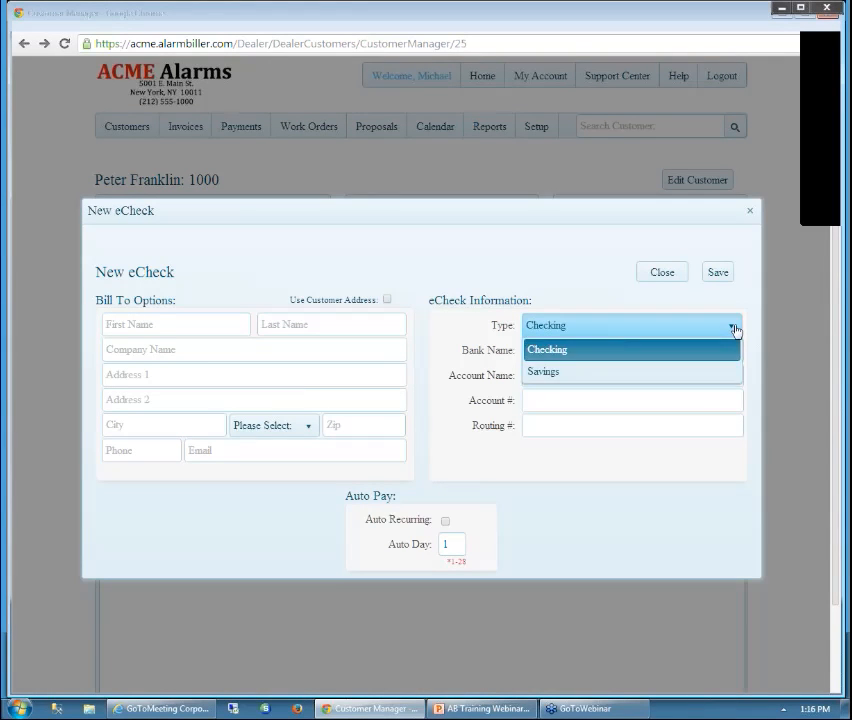
pyautogui.click(716, 350)
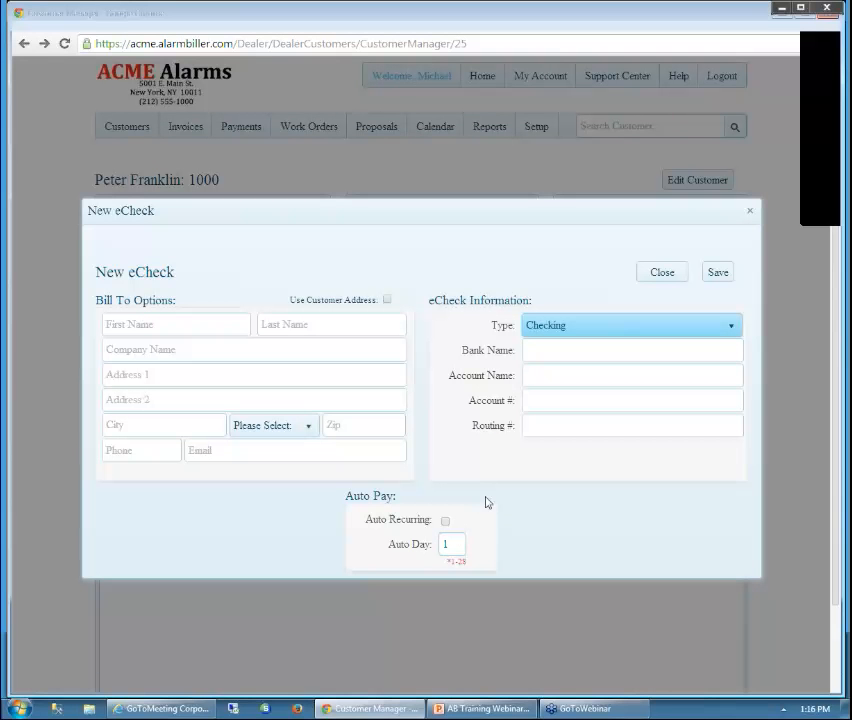
pyautogui.click(750, 214)
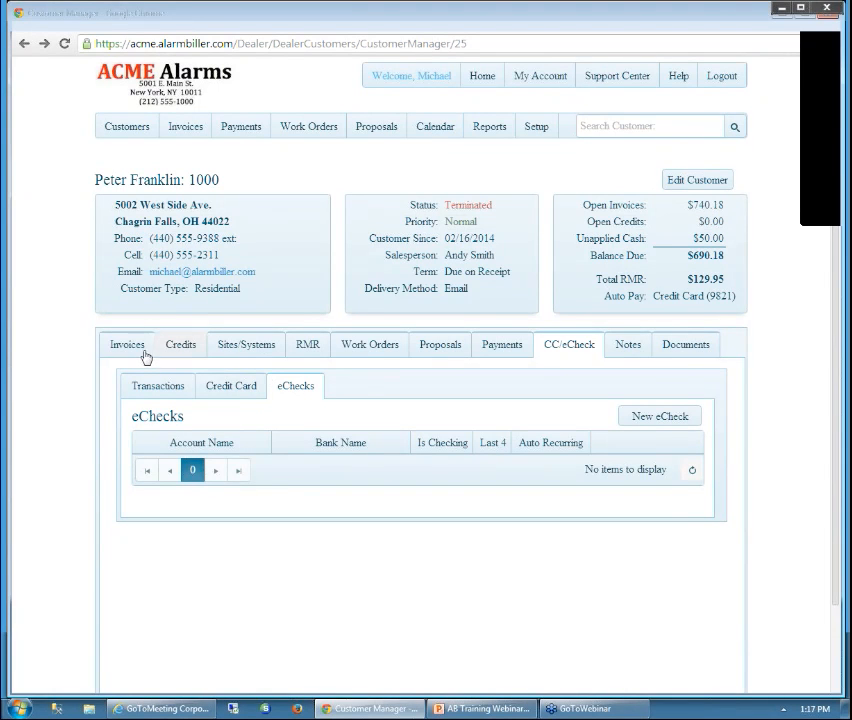
# View the $100.00 Maintenance Fee and $29.95 Monitoring monthly RMR charges, then go to Invoices
pyautogui.click(308, 350)
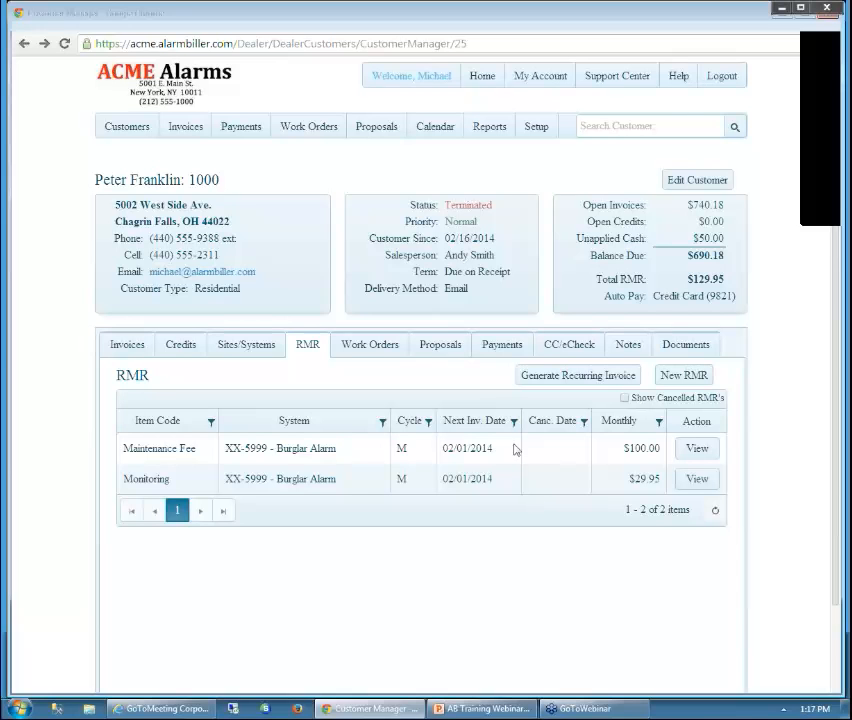
pyautogui.click(182, 127)
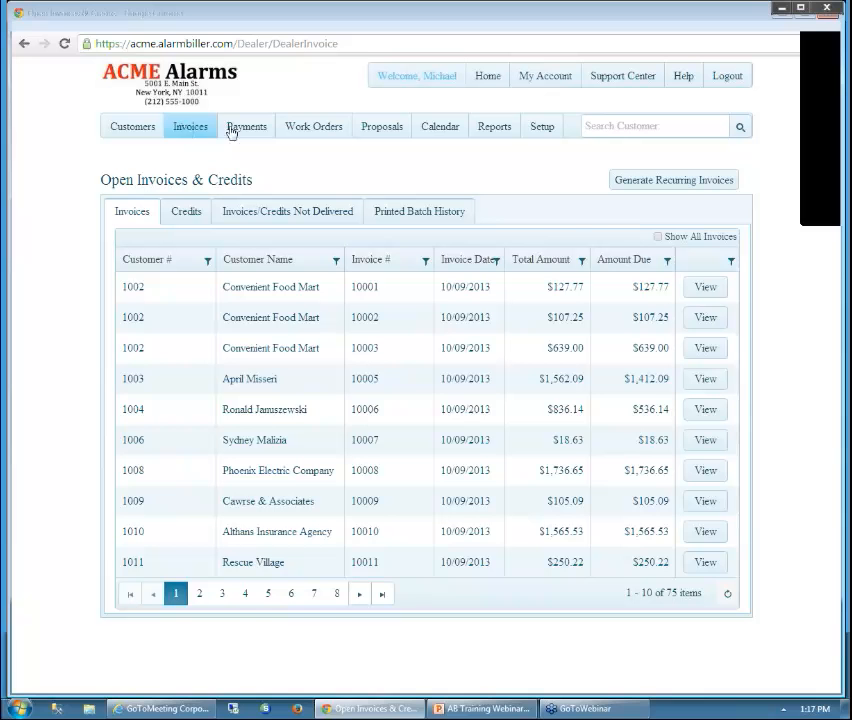
# Generate February 2014 recurring invoices, previewing two customers totalling $205.79
pyautogui.click(680, 186)
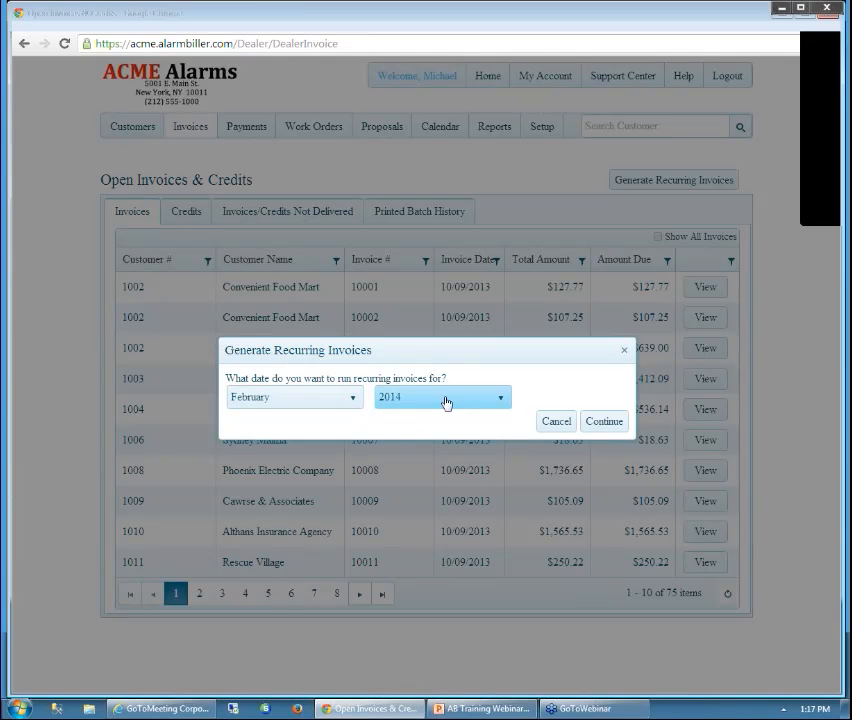
pyautogui.click(353, 403)
pyautogui.click(333, 462)
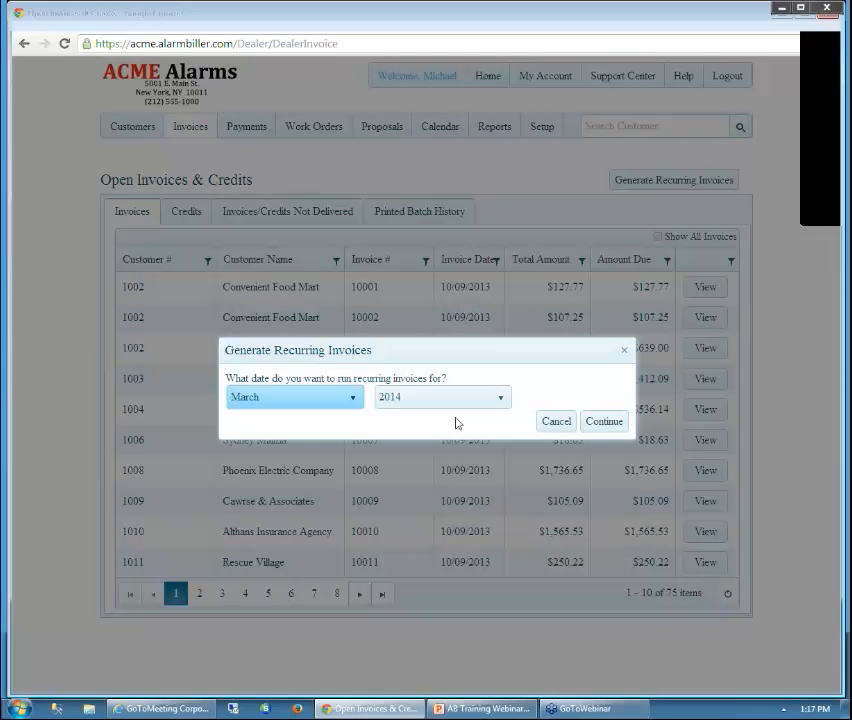
pyautogui.click(357, 400)
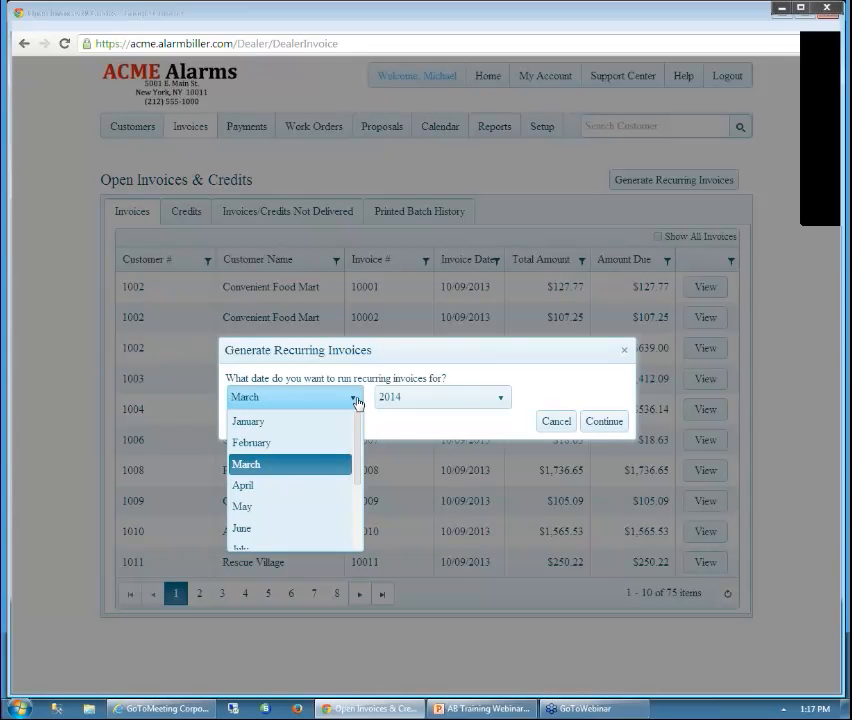
pyautogui.click(272, 443)
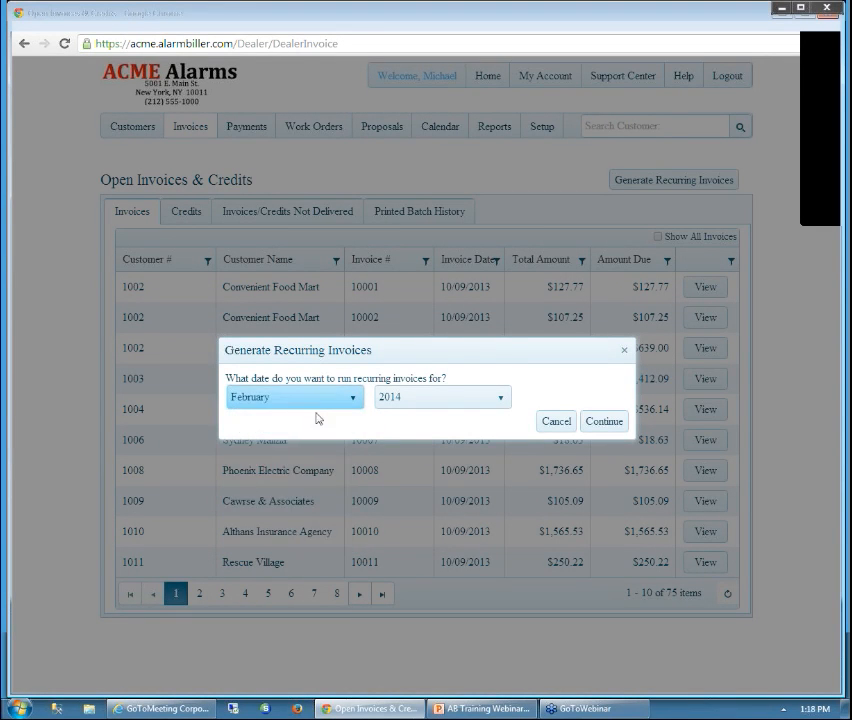
pyautogui.click(600, 424)
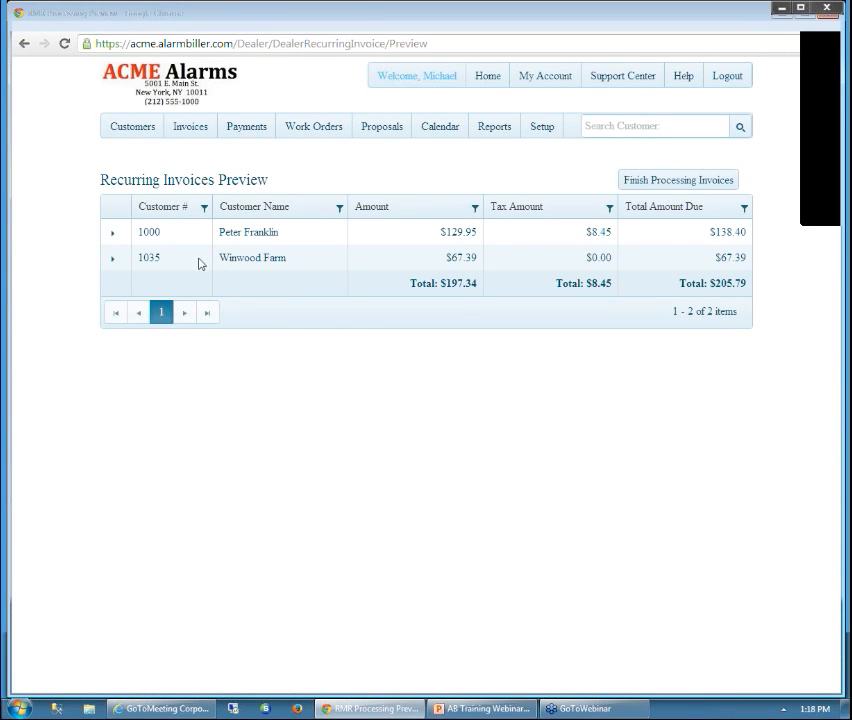
# Inspect the first customer's recurring line items, then open the Finish Processing dialog
pyautogui.click(113, 234)
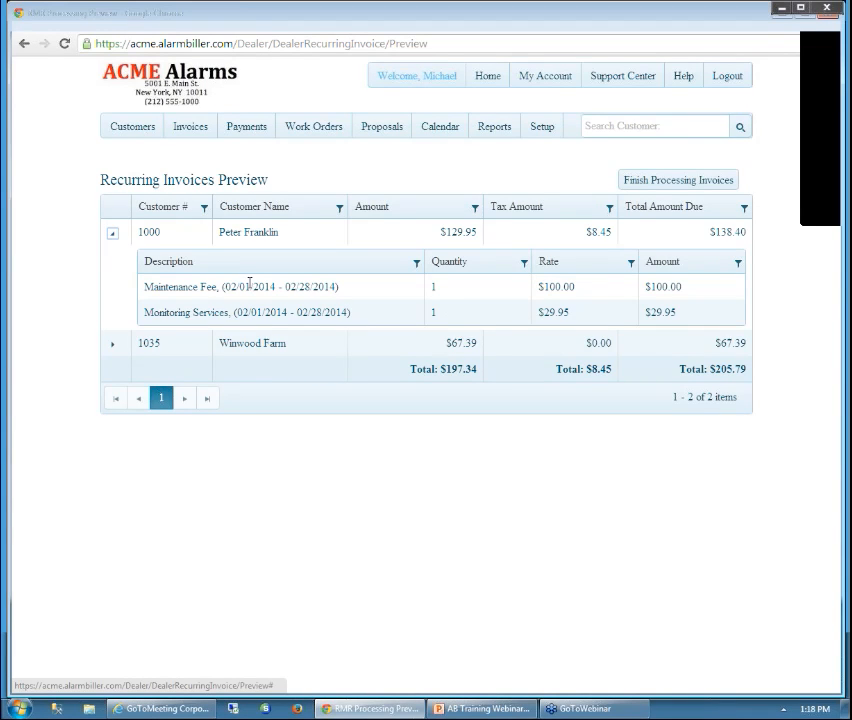
pyautogui.click(113, 235)
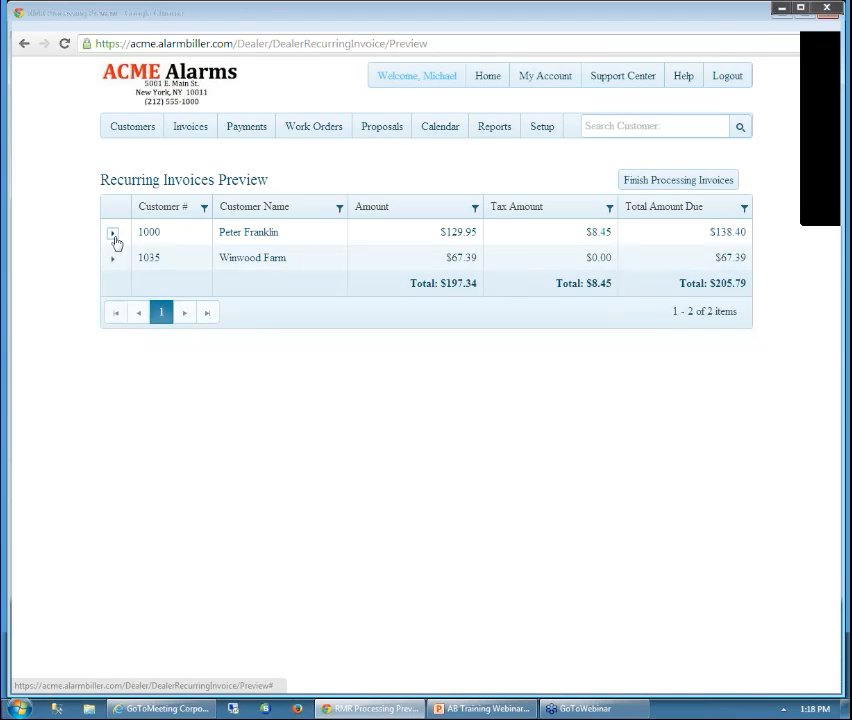
pyautogui.click(694, 186)
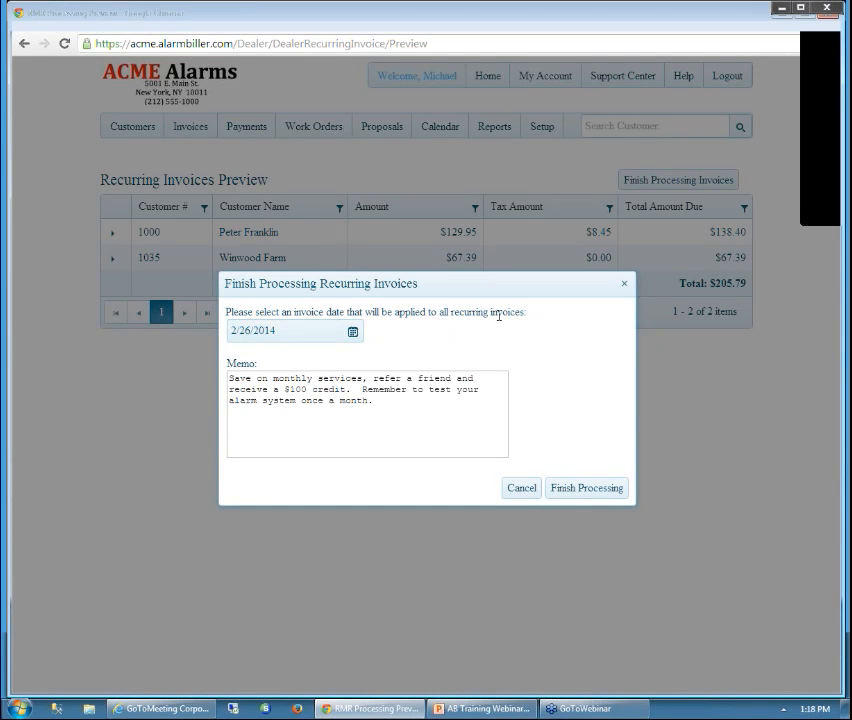
# Set the invoice date to February 26, 2014, select the referral memo, and finish processing
pyautogui.click(353, 333)
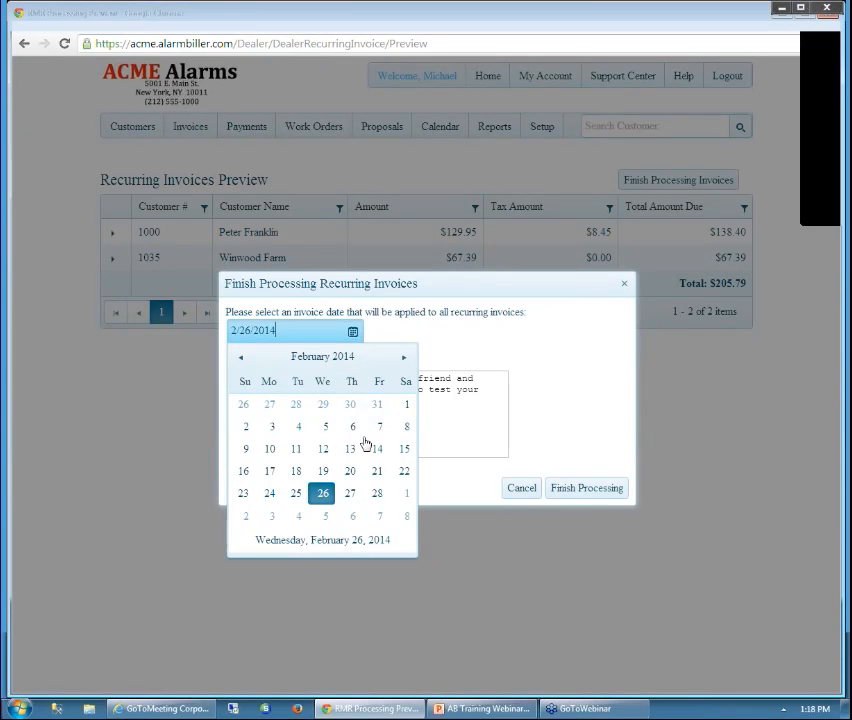
pyautogui.click(404, 499)
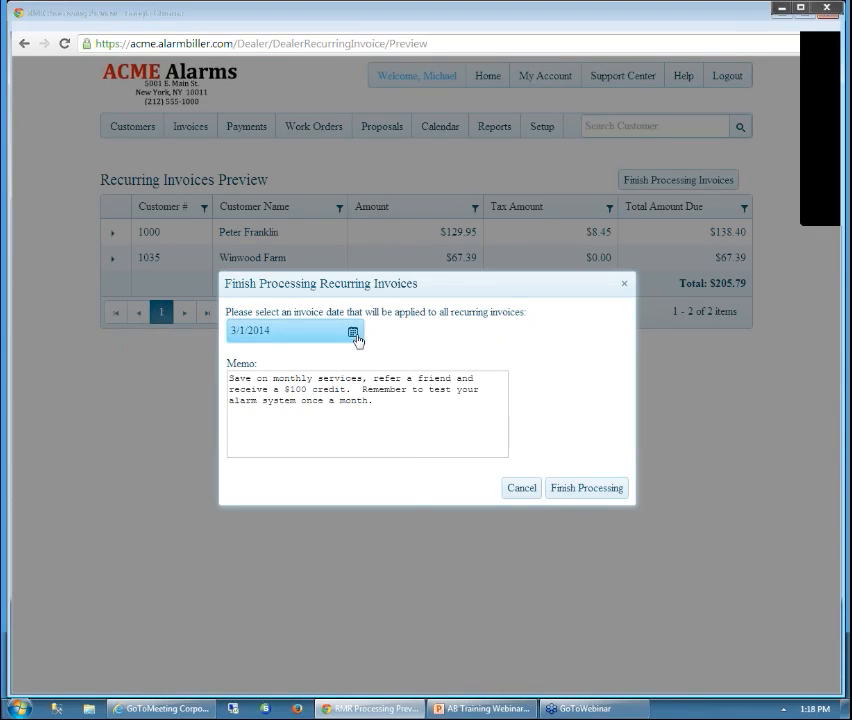
pyautogui.click(354, 334)
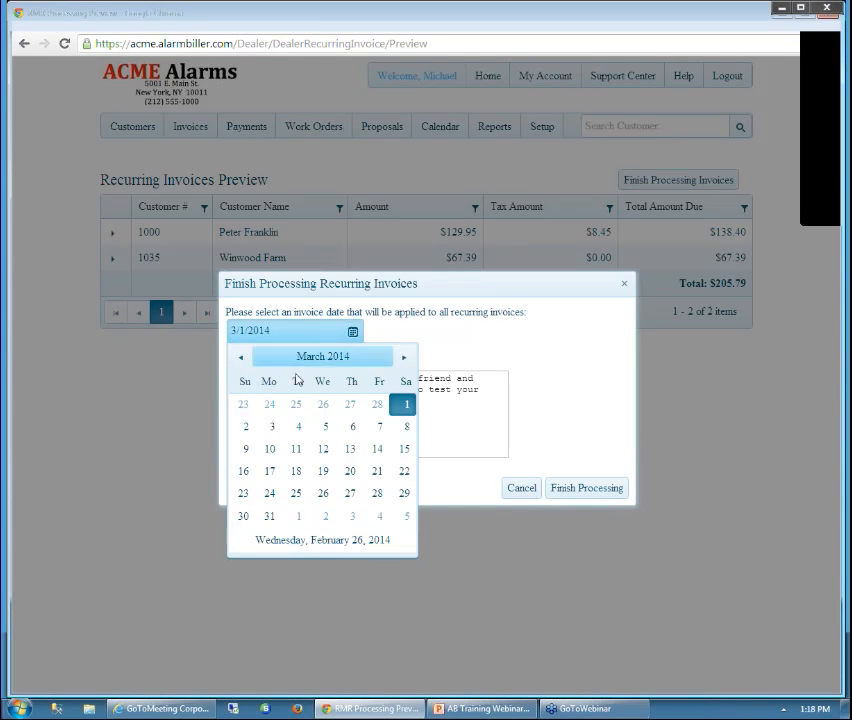
pyautogui.click(240, 358)
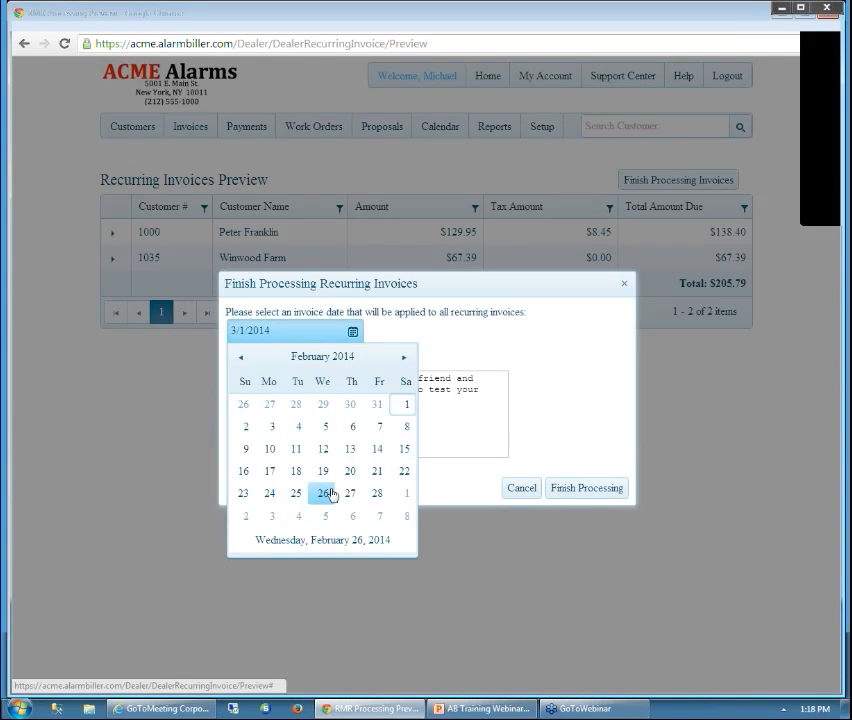
pyautogui.click(324, 496)
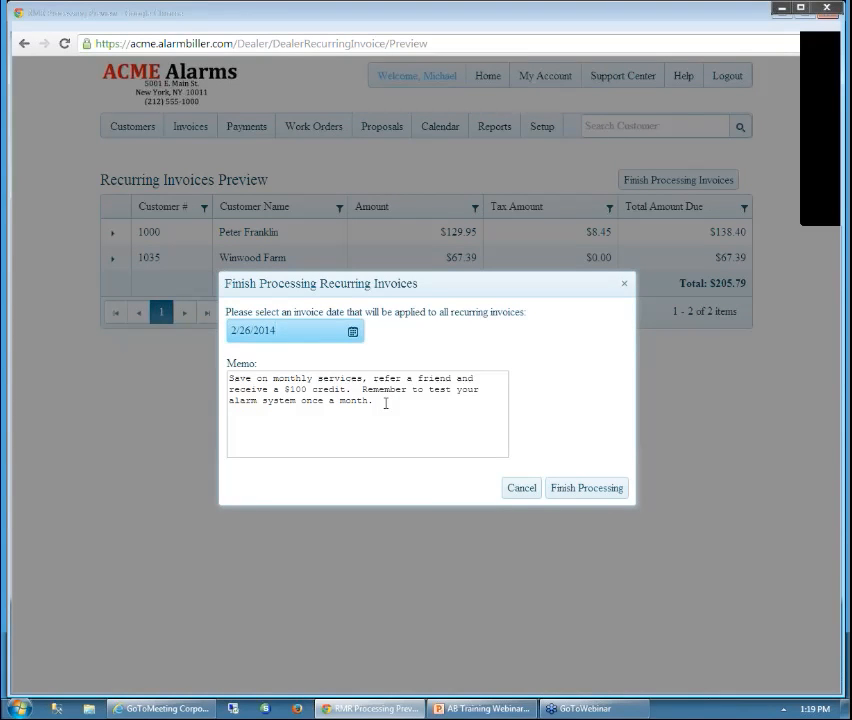
pyautogui.moveTo(385, 403); pyautogui.dragTo(466, 401)
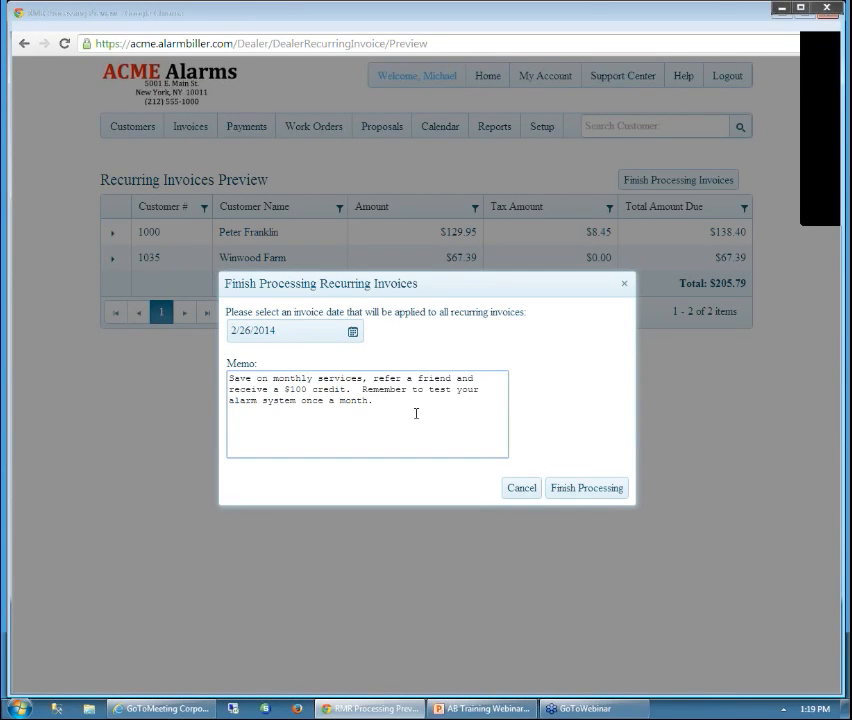
pyautogui.click(581, 490)
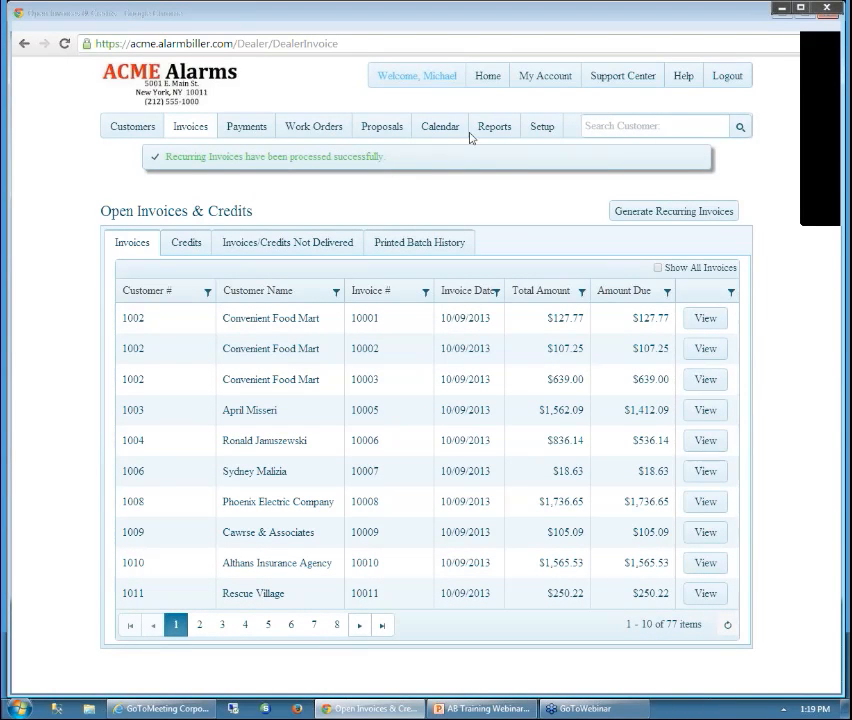
# Return to the dealer dashboard, then go to the Payments page
pyautogui.click(488, 77)
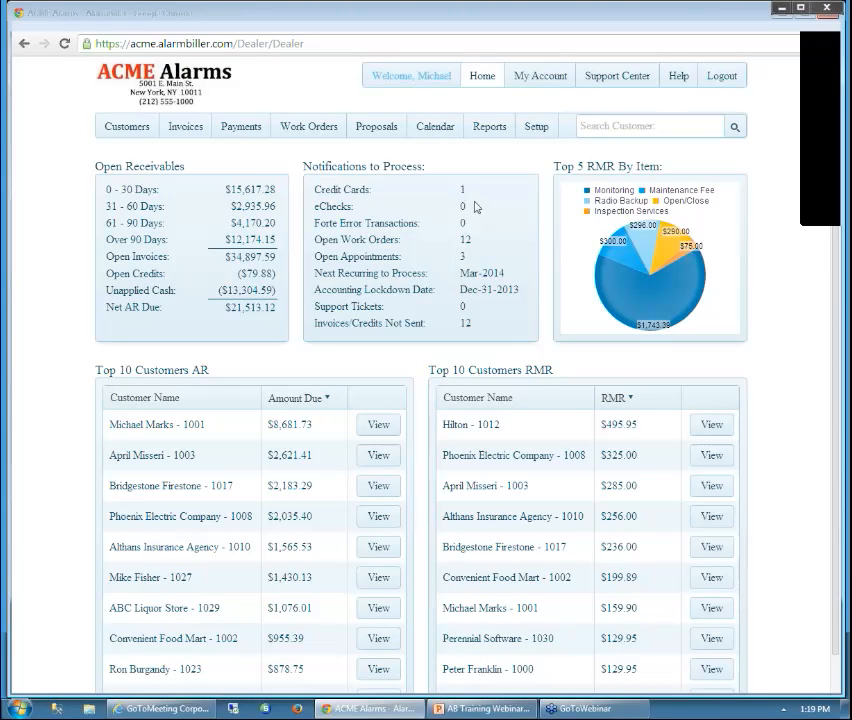
pyautogui.click(247, 129)
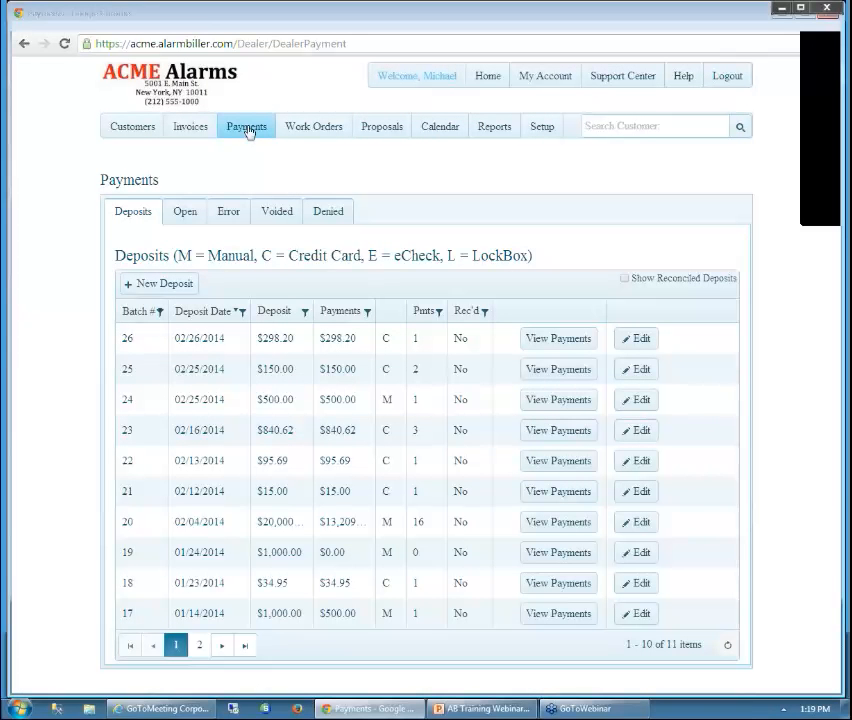
# List the open $138.40 card transaction, then open Customers in a new browser tab
pyautogui.click(186, 213)
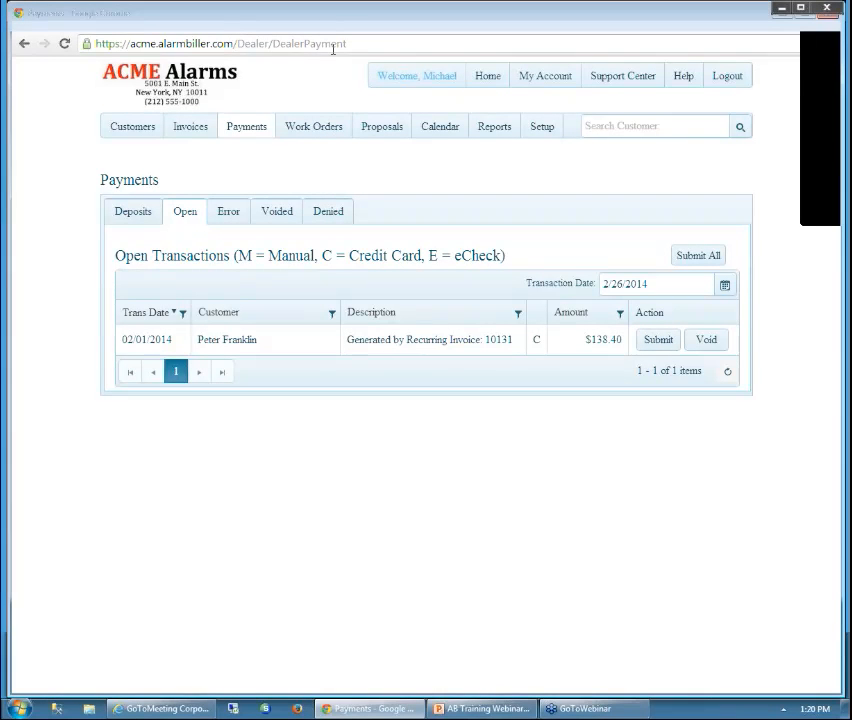
pyautogui.rightClick(137, 133)
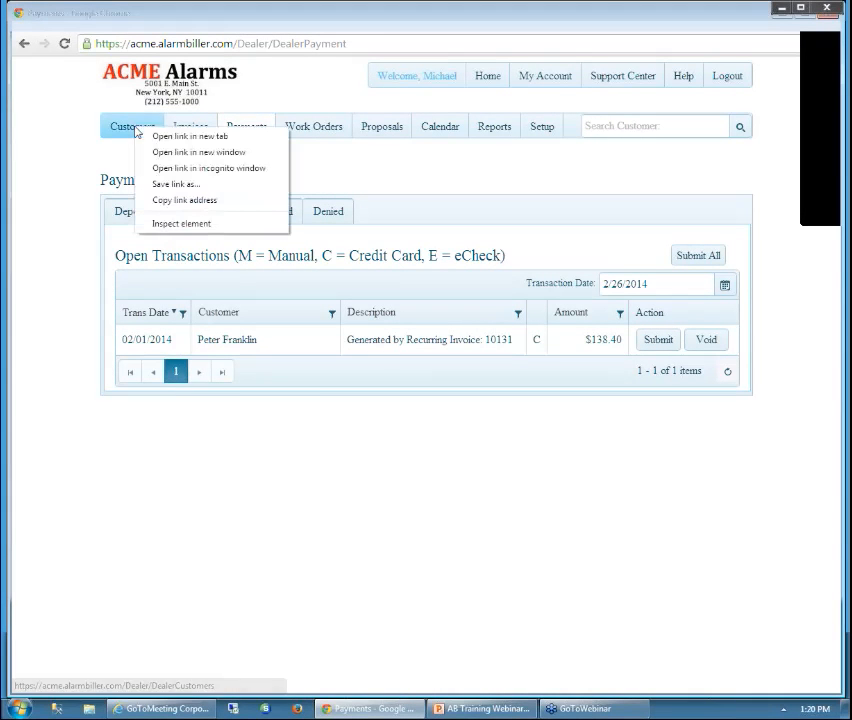
pyautogui.click(222, 145)
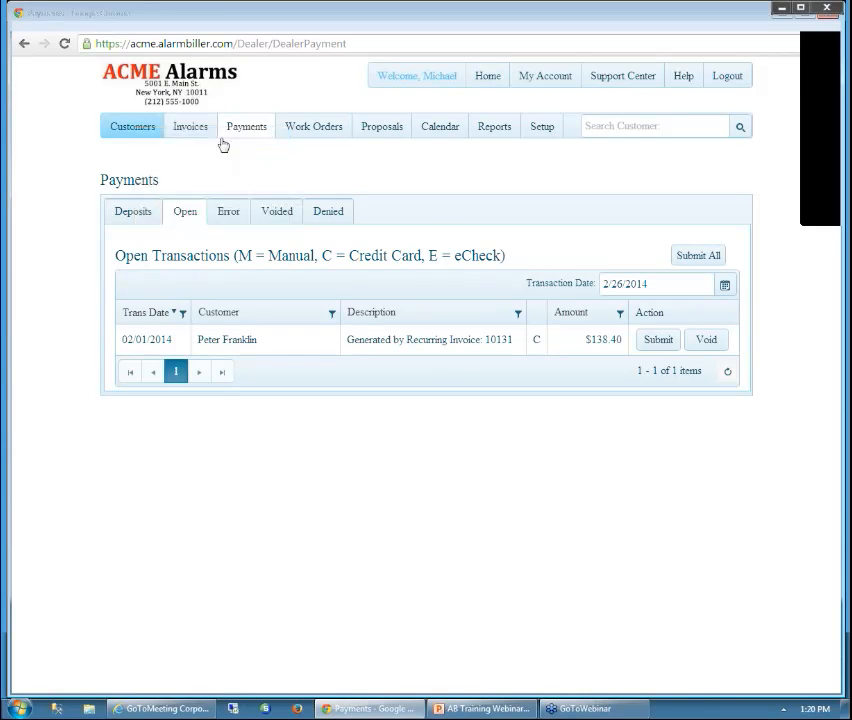
# Search for the customer and open their pending $138.40 card transaction for invoice 10131
pyautogui.click(367, 28)
pyautogui.click(605, 126)
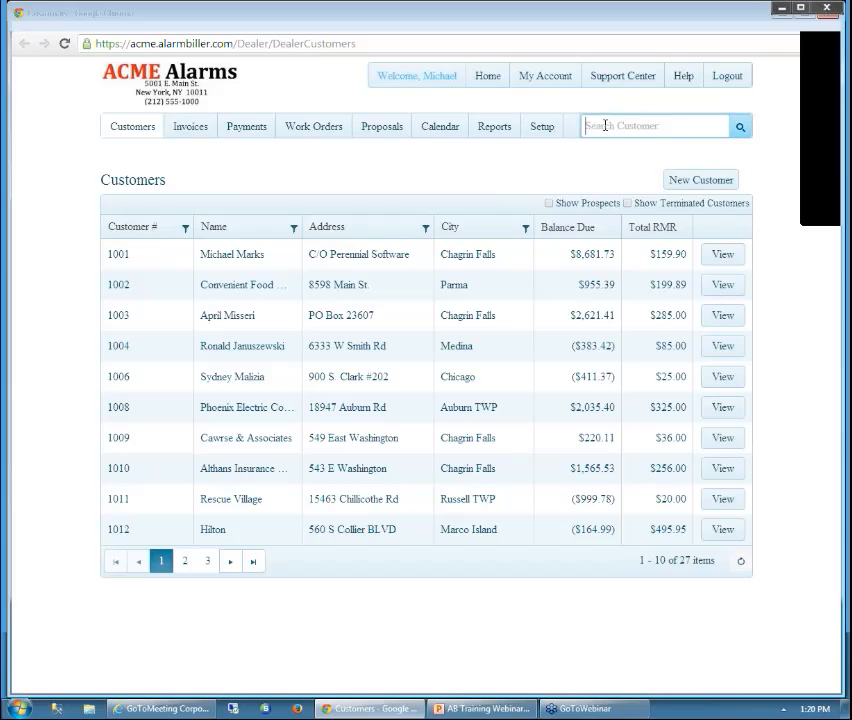
pyautogui.write('pete')
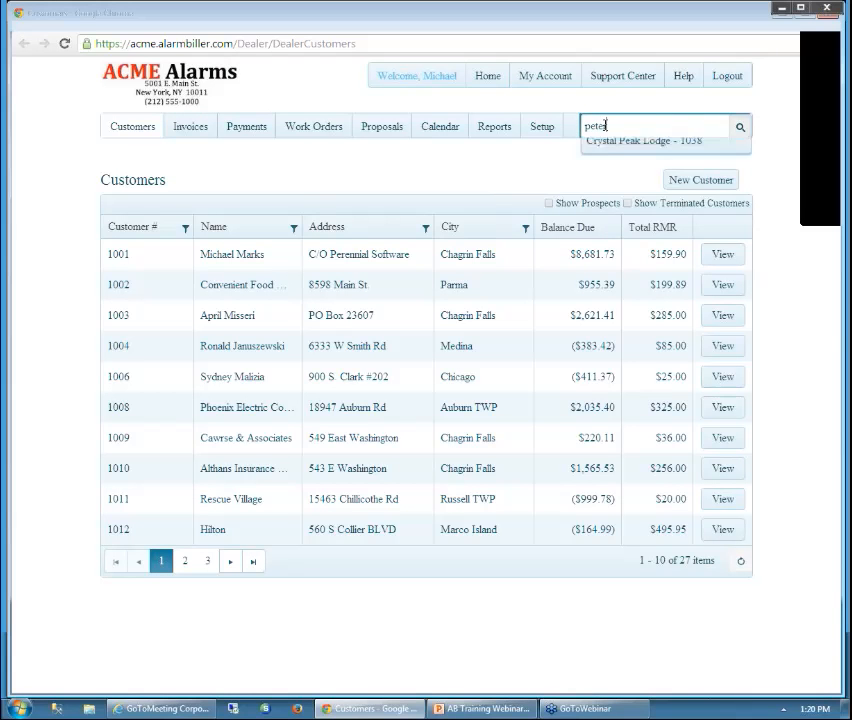
pyautogui.write('r')
pyautogui.click(605, 140)
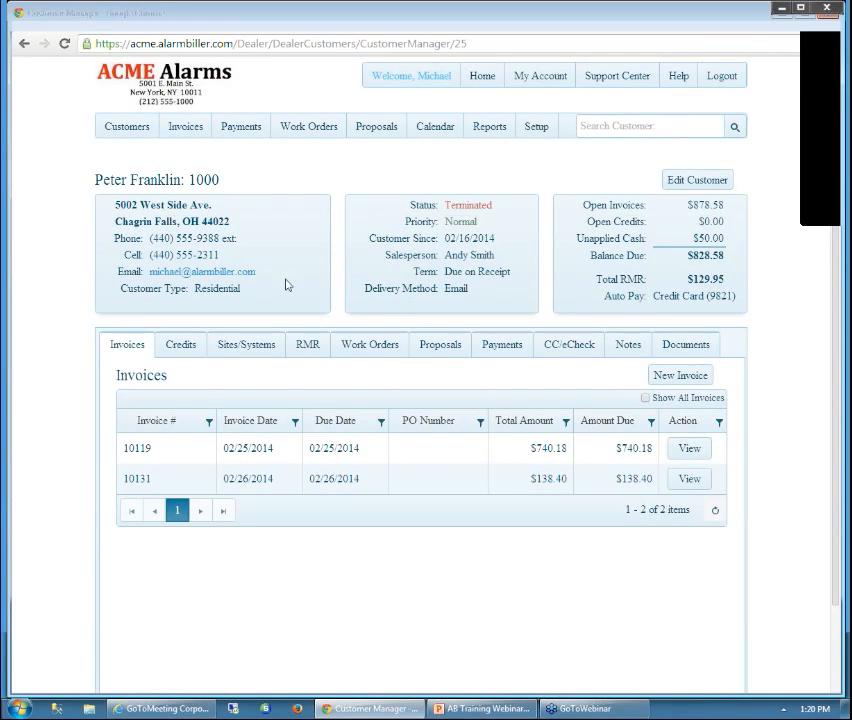
pyautogui.click(576, 347)
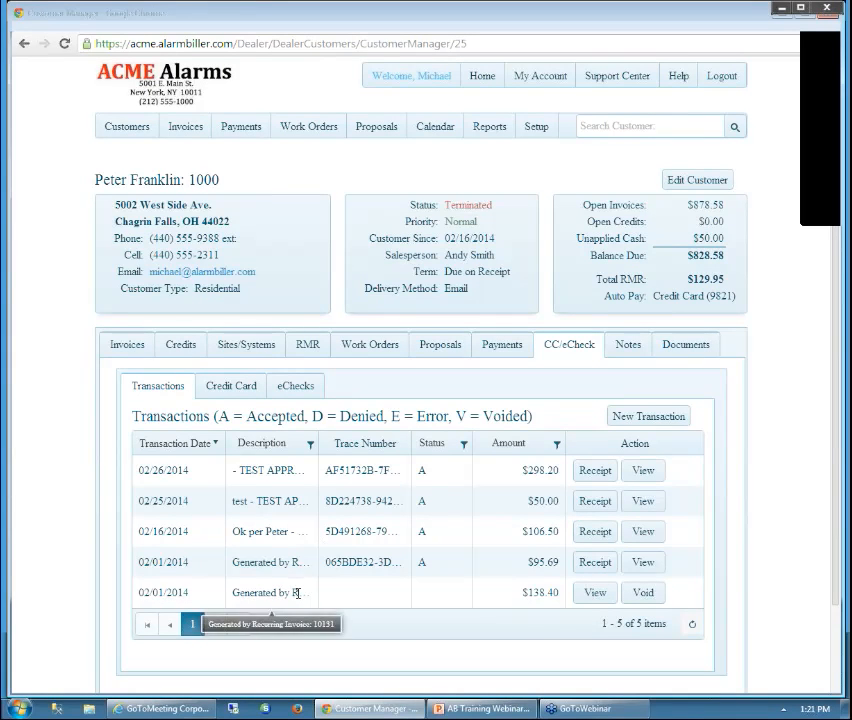
pyautogui.click(596, 593)
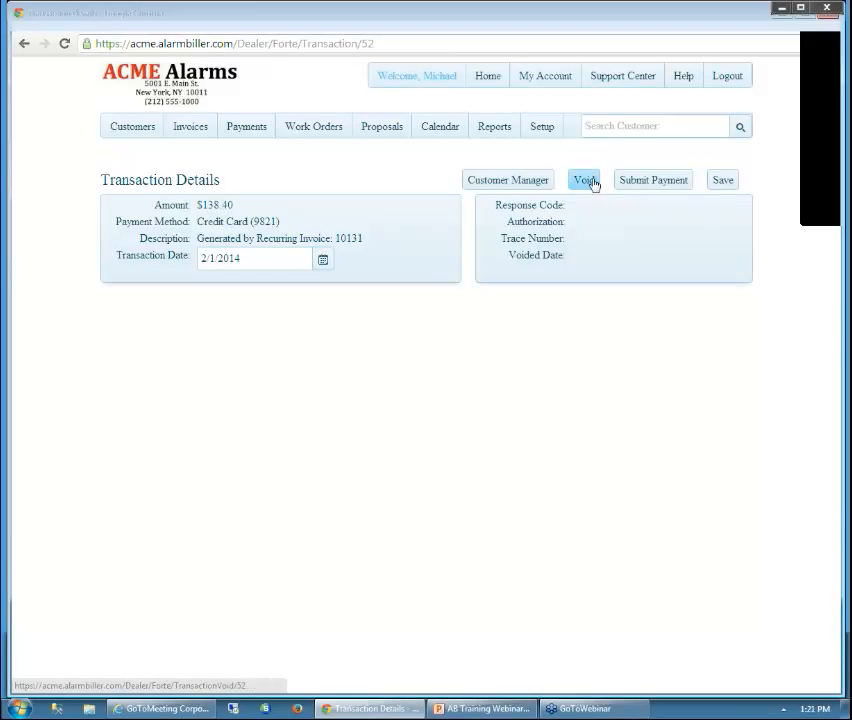
# Submit the $138.40 payment and all open transactions into deposit batch 26
pyautogui.click(643, 181)
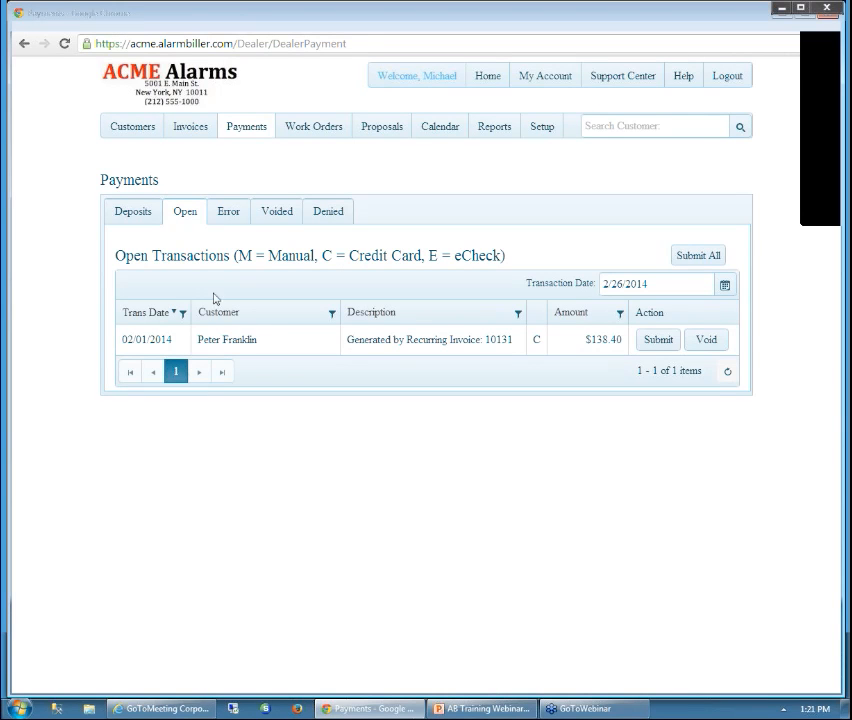
pyautogui.click(697, 258)
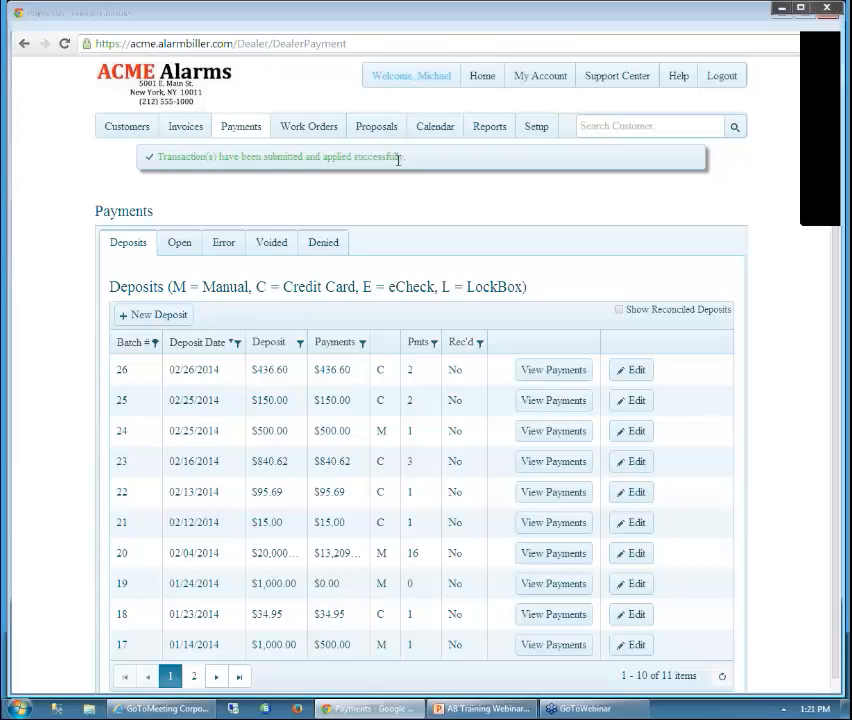
# Review the Denied transactions list, then return to the customer's account overview
pyautogui.click(325, 246)
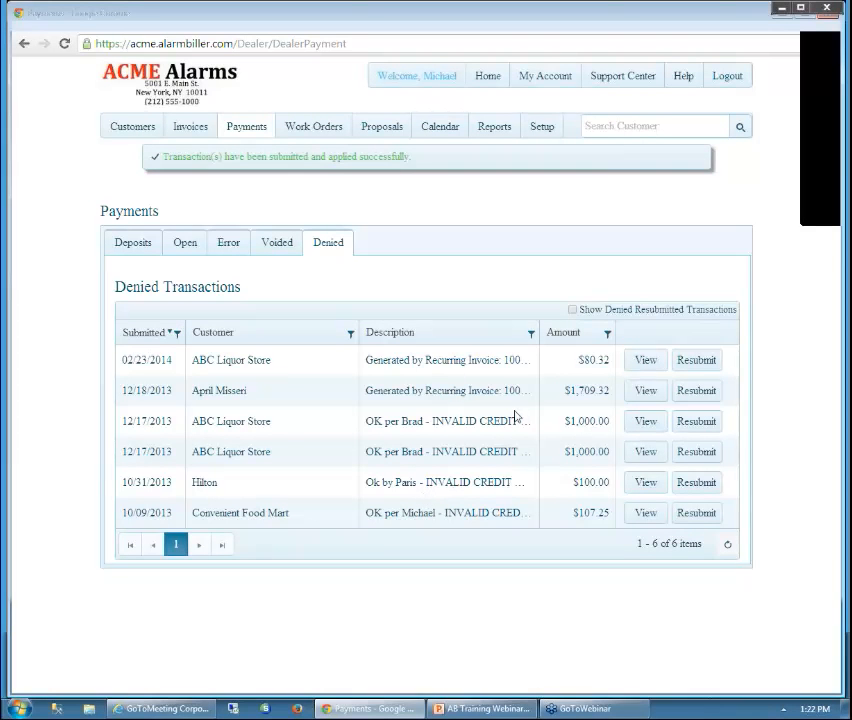
pyautogui.click(698, 360)
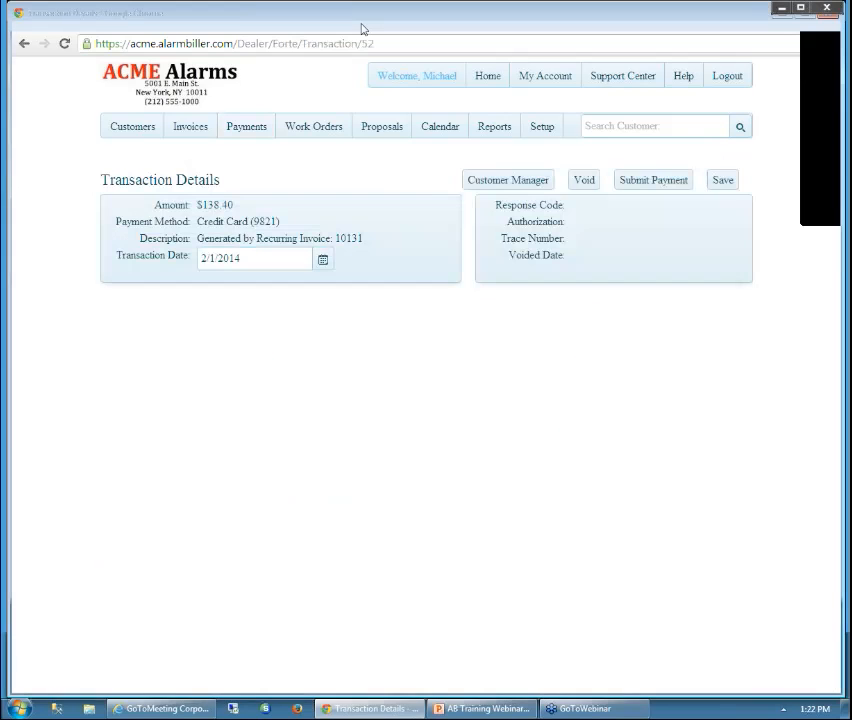
pyautogui.click(512, 181)
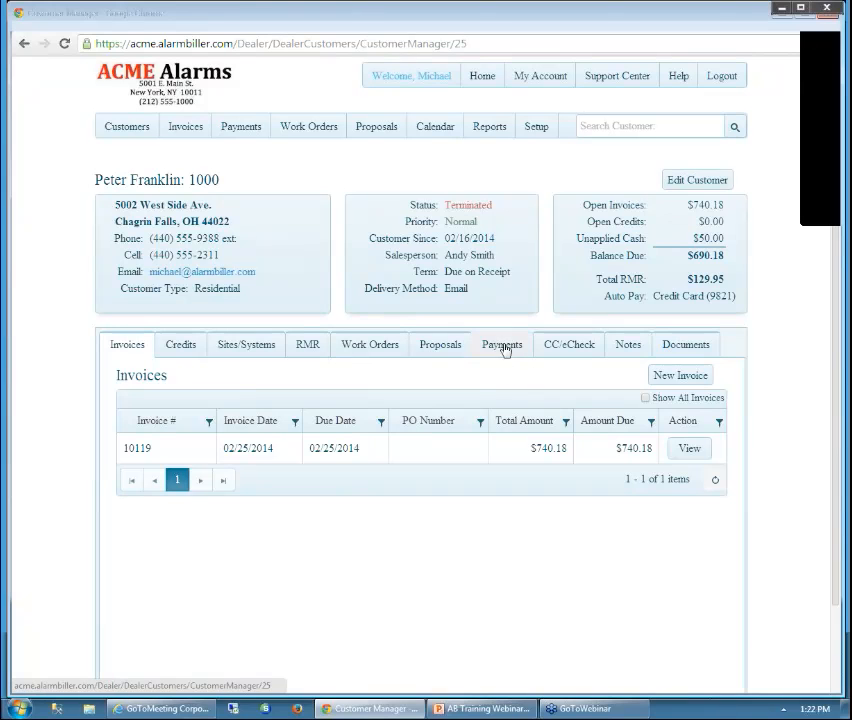
# Check the $138.40 charge on the customer's CC/eCheck and Payments tabs, then return to Deposits
pyautogui.click(571, 346)
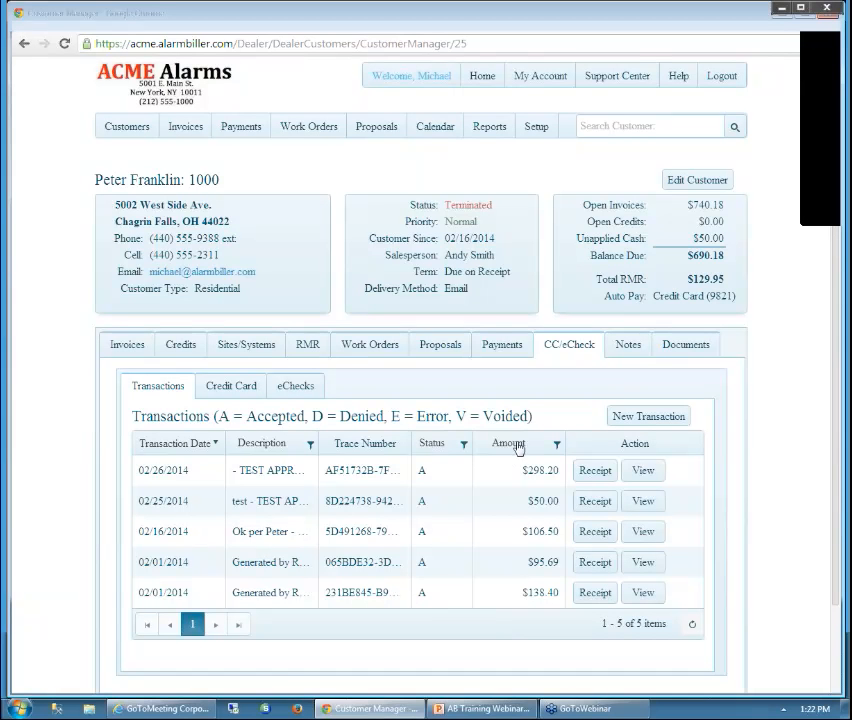
pyautogui.click(503, 345)
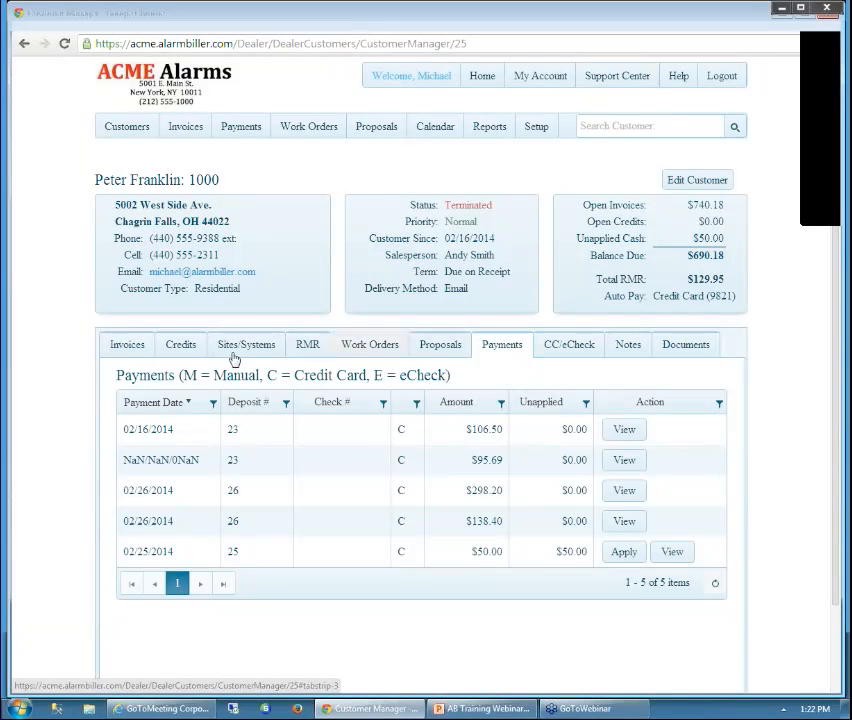
pyautogui.click(245, 129)
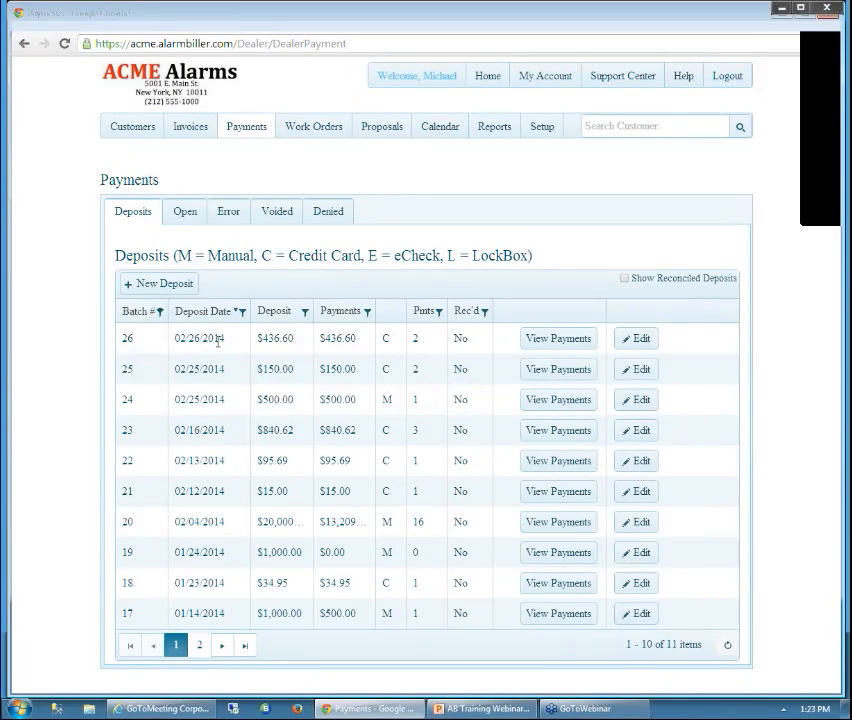
# Go from batch 26 to payment 52 to invoice 10131, which shows $0.00 due
pyautogui.click(561, 344)
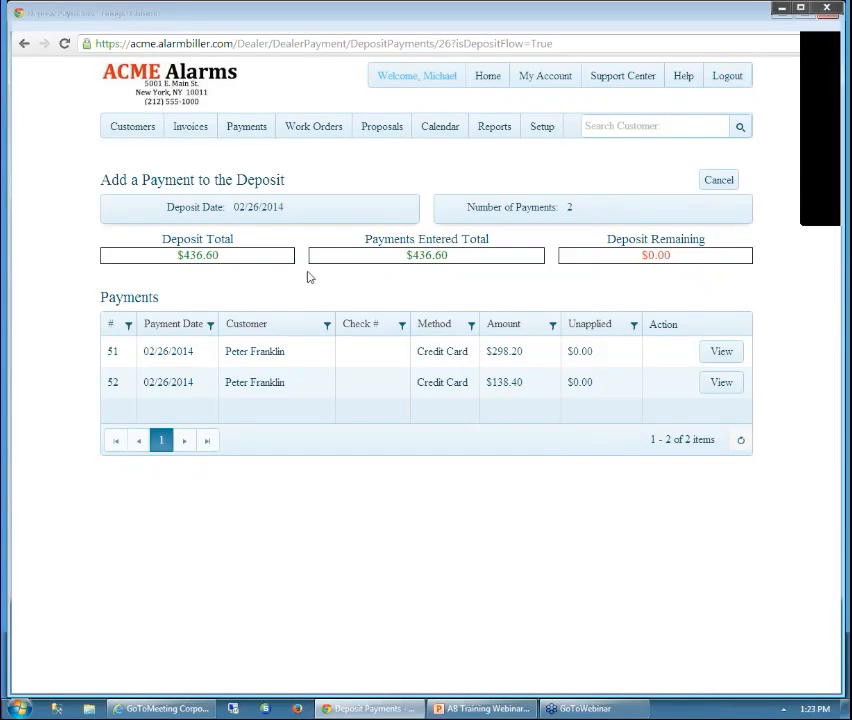
pyautogui.click(721, 383)
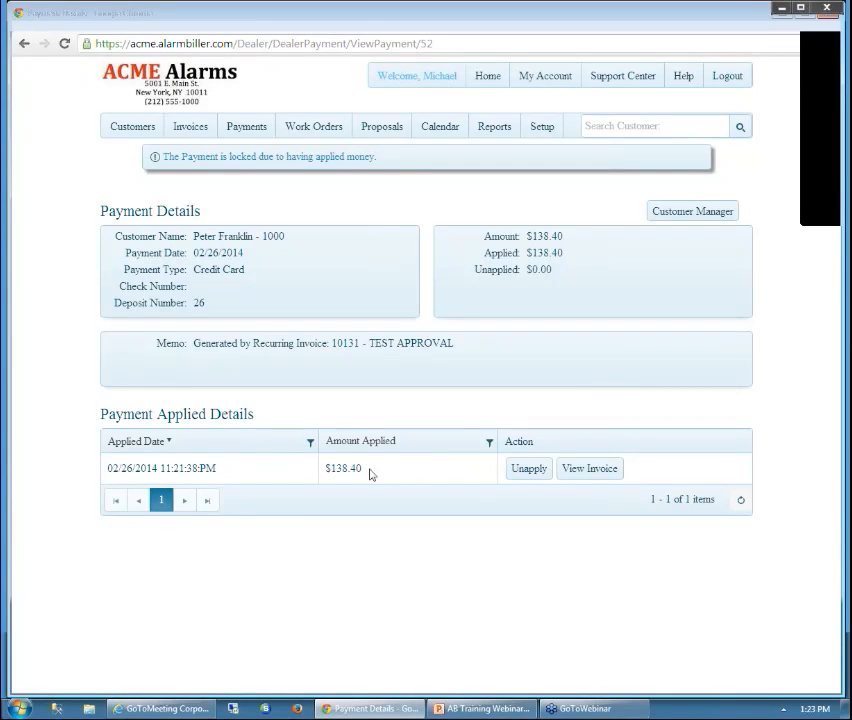
pyautogui.click(598, 473)
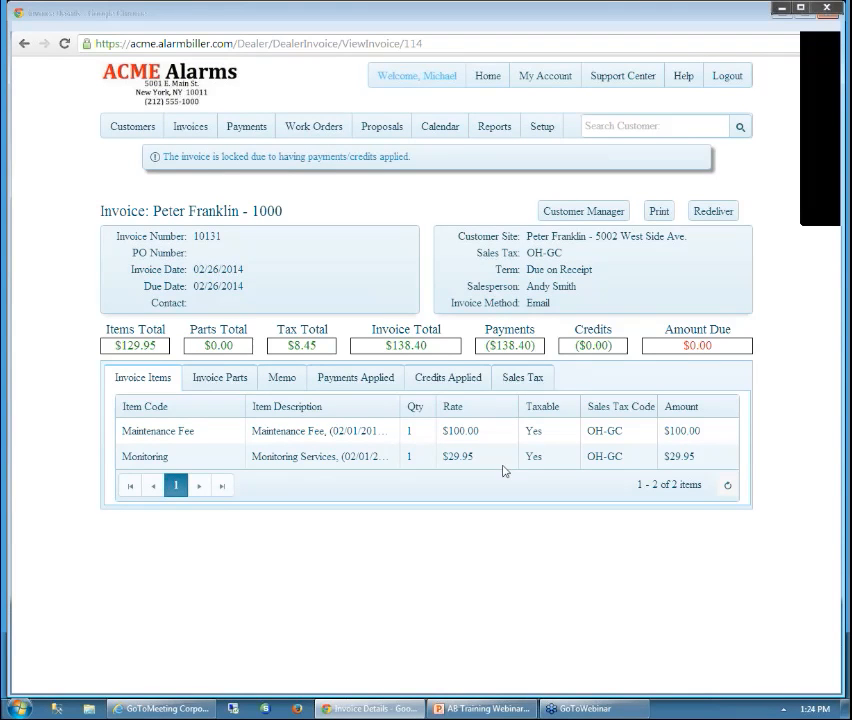
# View the payment applied to invoice 10131, then go to the customer's account overview
pyautogui.click(363, 382)
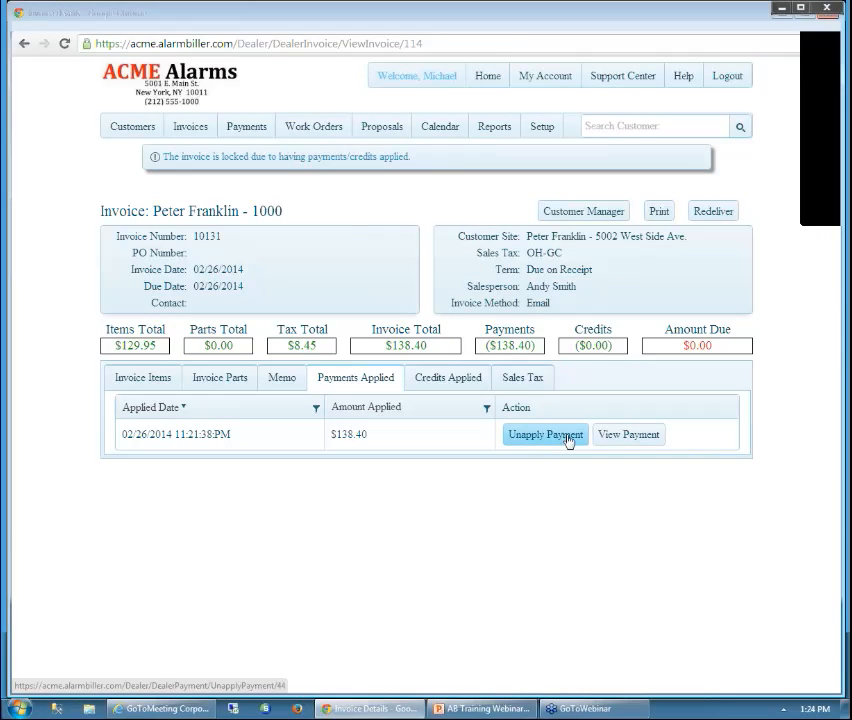
pyautogui.click(578, 221)
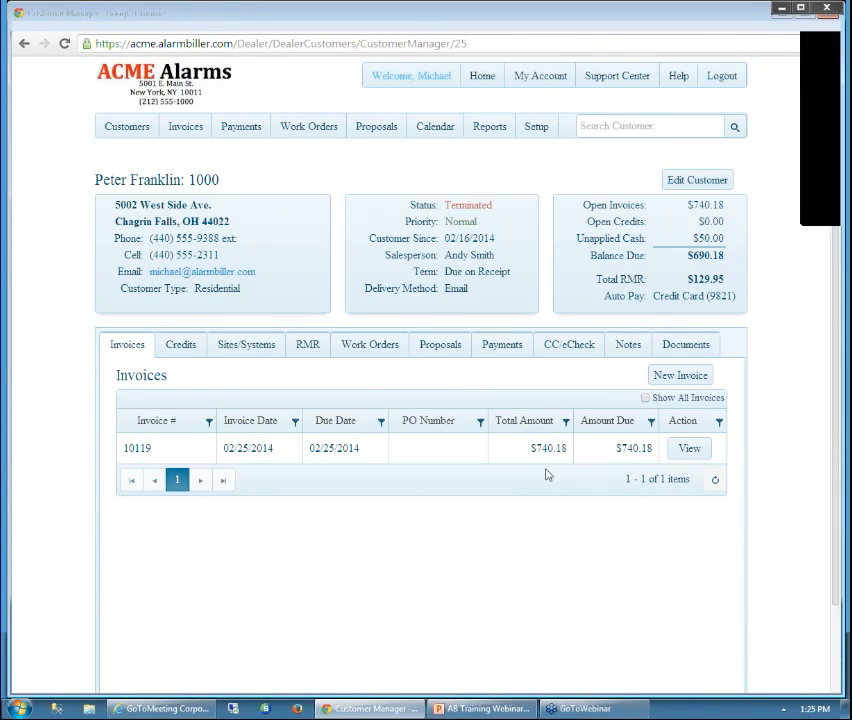
pyautogui.click(645, 398)
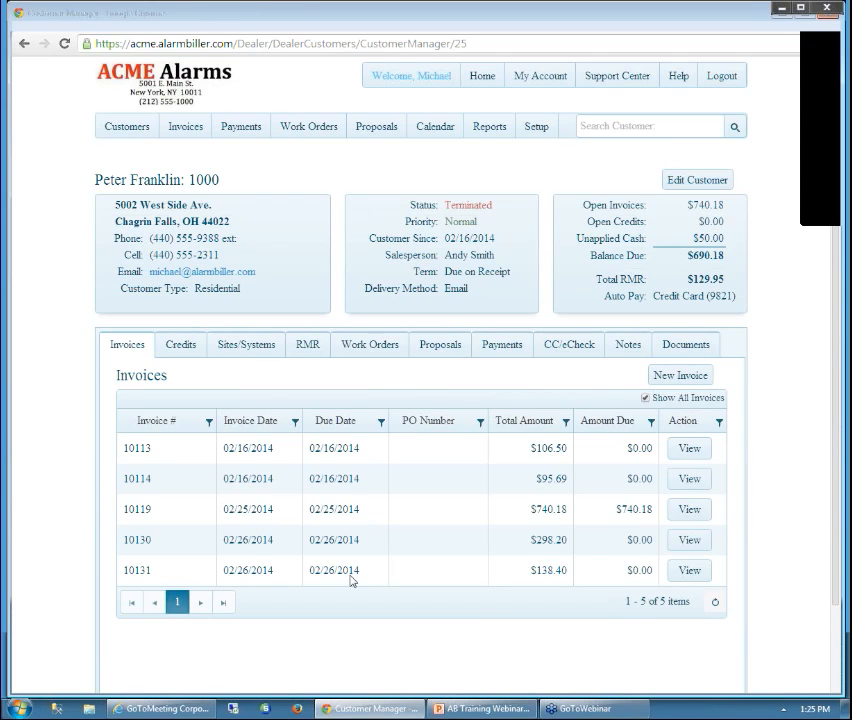
pyautogui.click(690, 572)
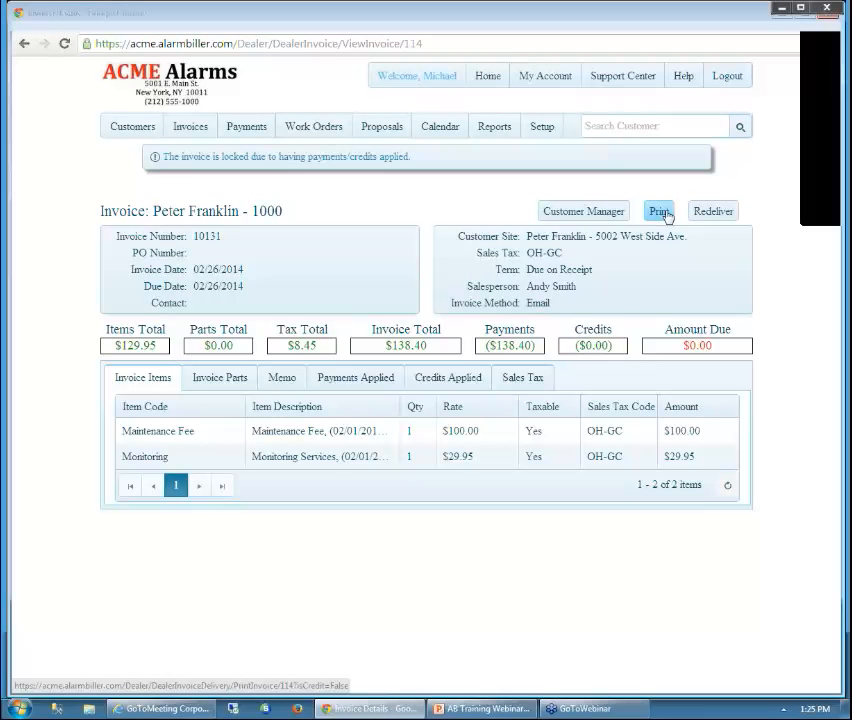
pyautogui.click(607, 215)
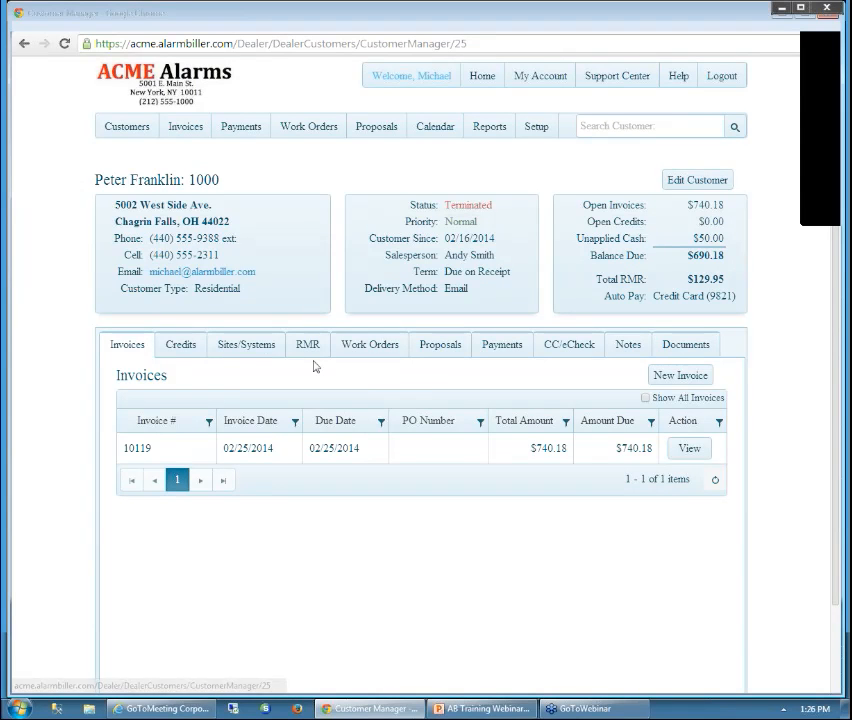
# Start new invoice 10133 on the customer's only site with sales tax OH-CC and Due on Receipt terms
pyautogui.click(687, 378)
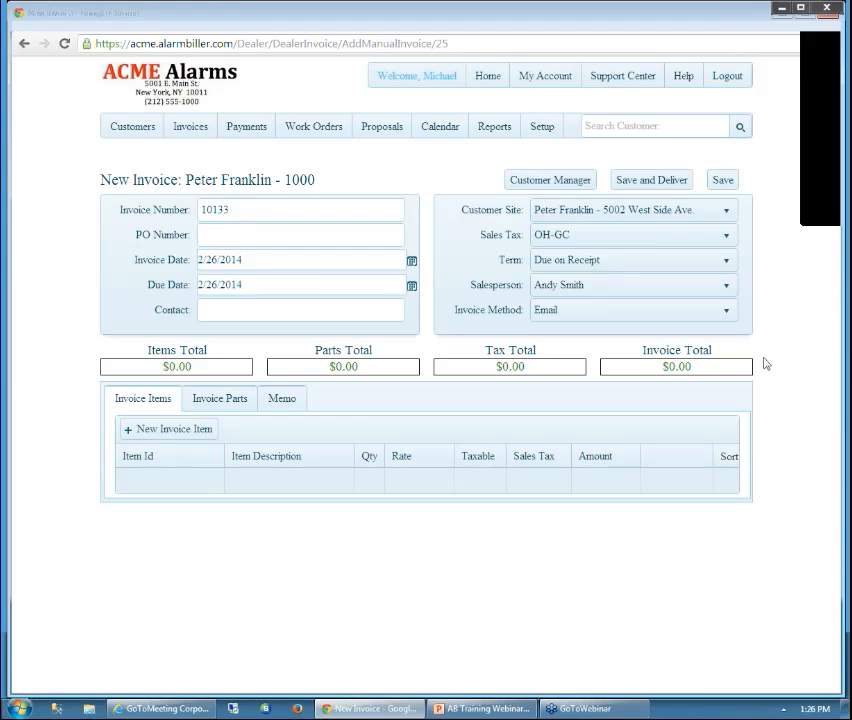
pyautogui.click(725, 213)
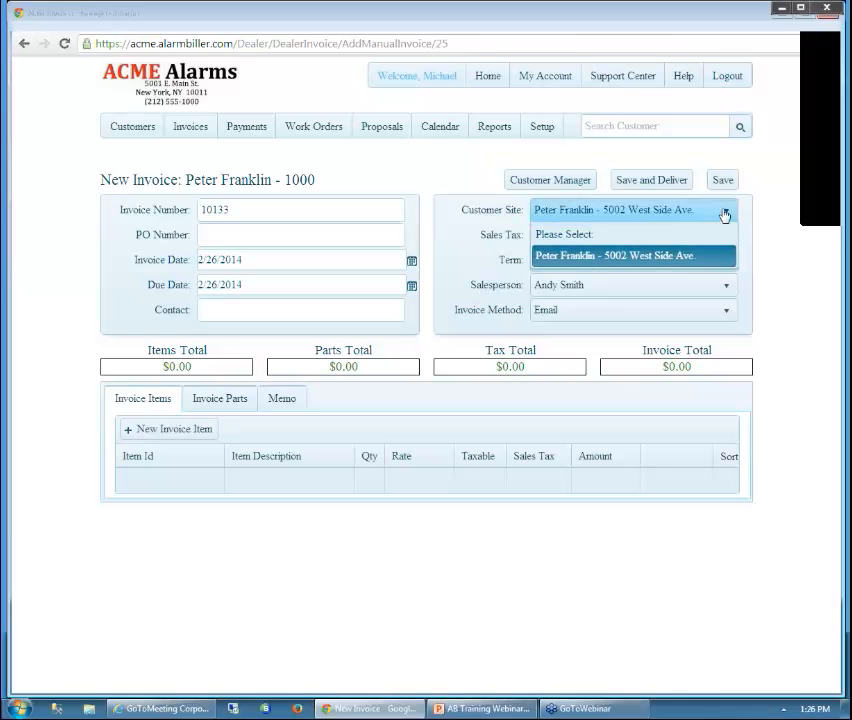
pyautogui.click(724, 214)
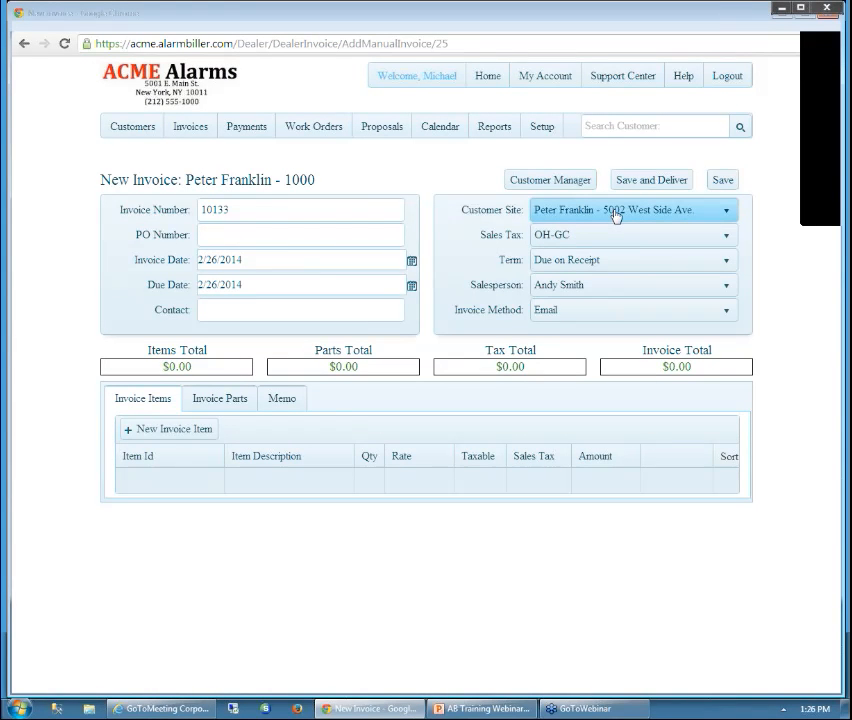
pyautogui.click(728, 238)
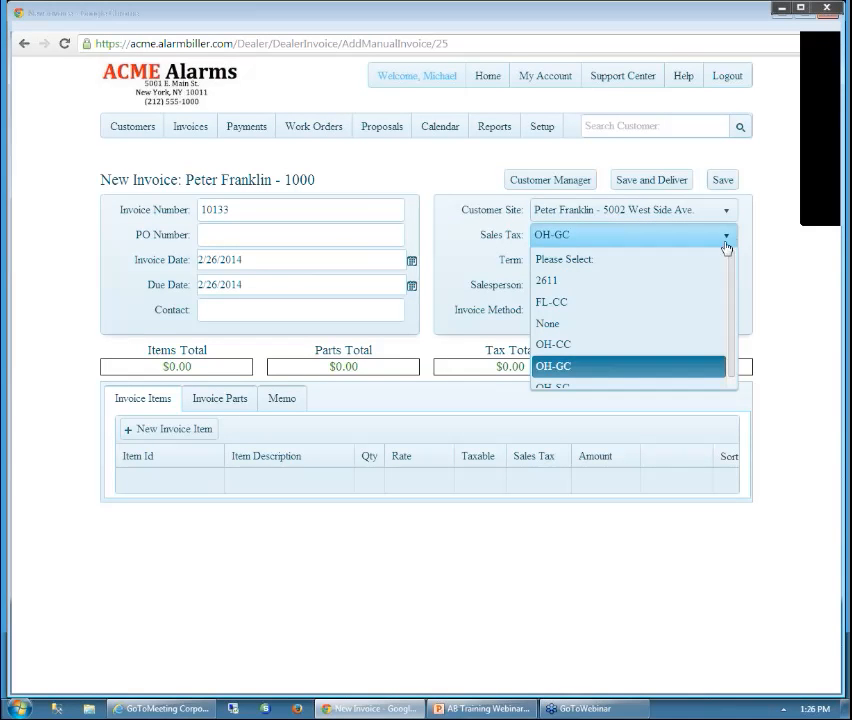
pyautogui.click(645, 346)
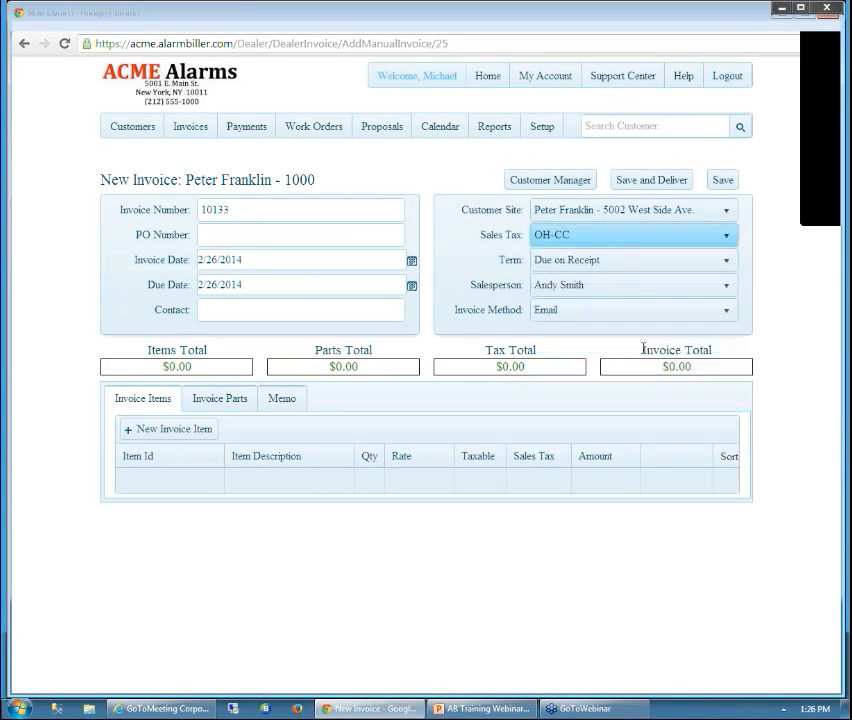
pyautogui.click(723, 262)
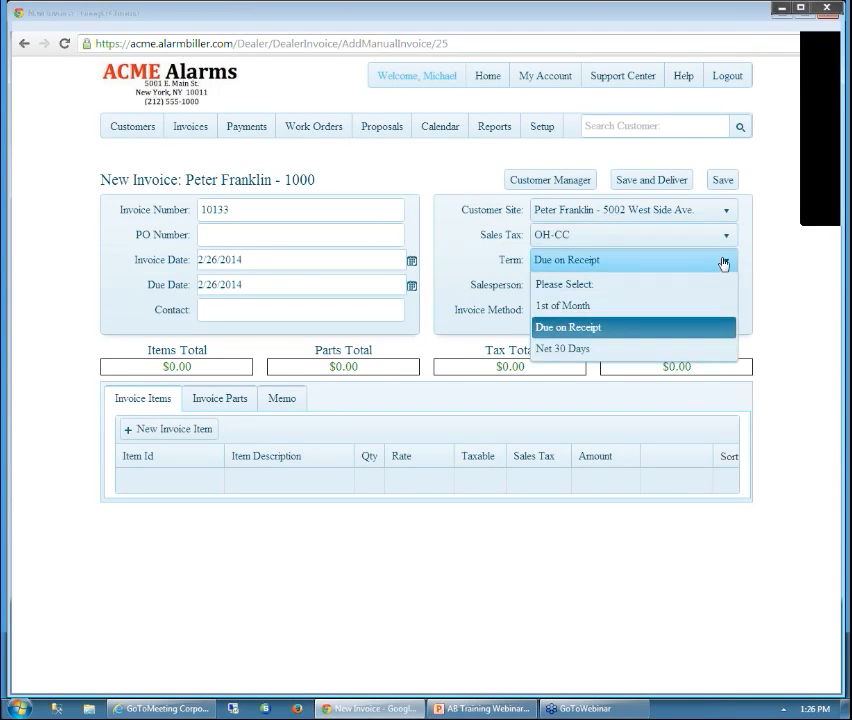
pyautogui.click(609, 331)
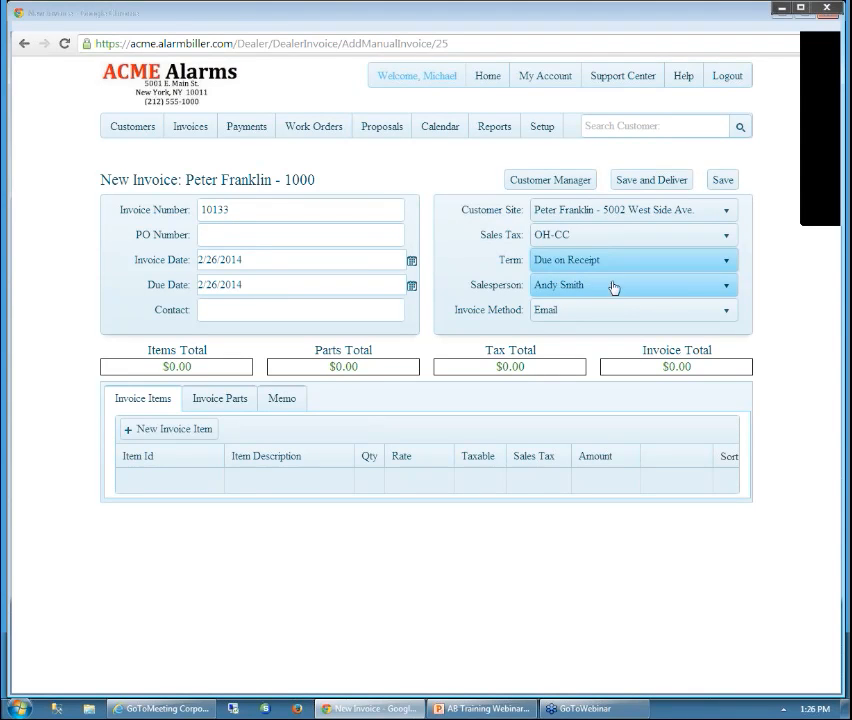
# Assign a different salesperson, keep Email delivery, and enter PO number 4568
pyautogui.click(726, 287)
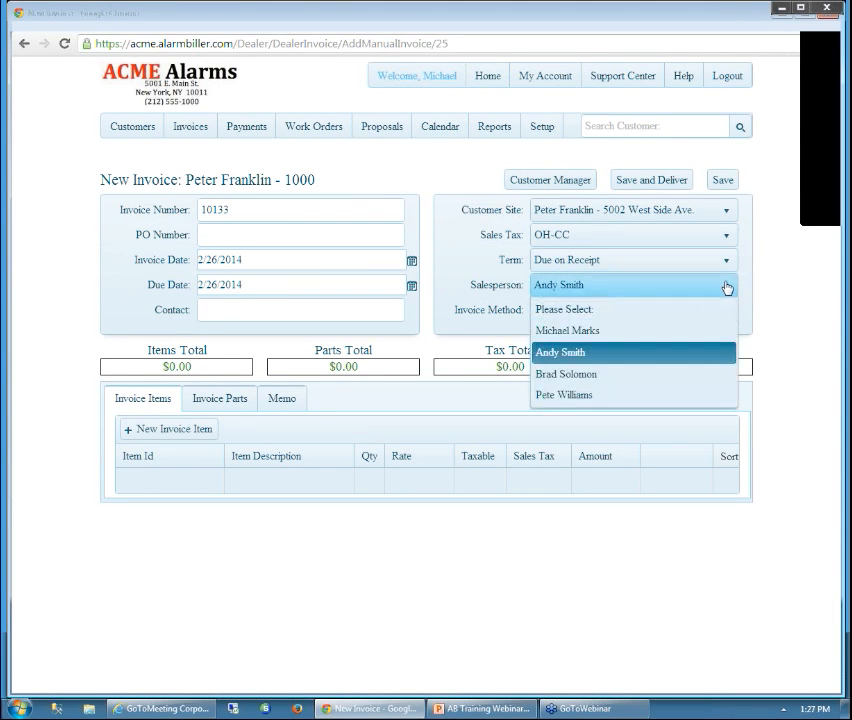
pyautogui.click(650, 337)
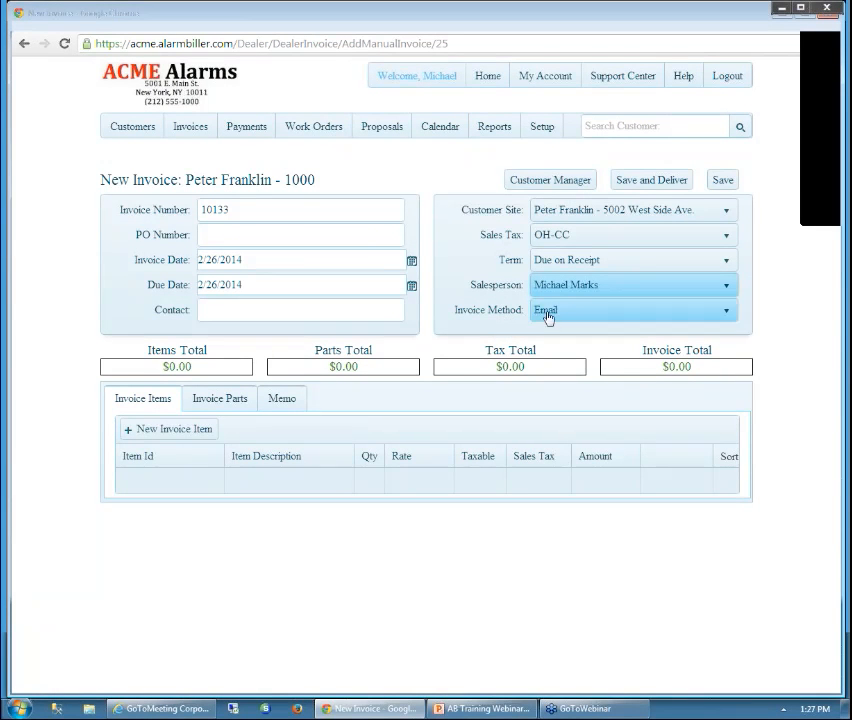
pyautogui.click(727, 315)
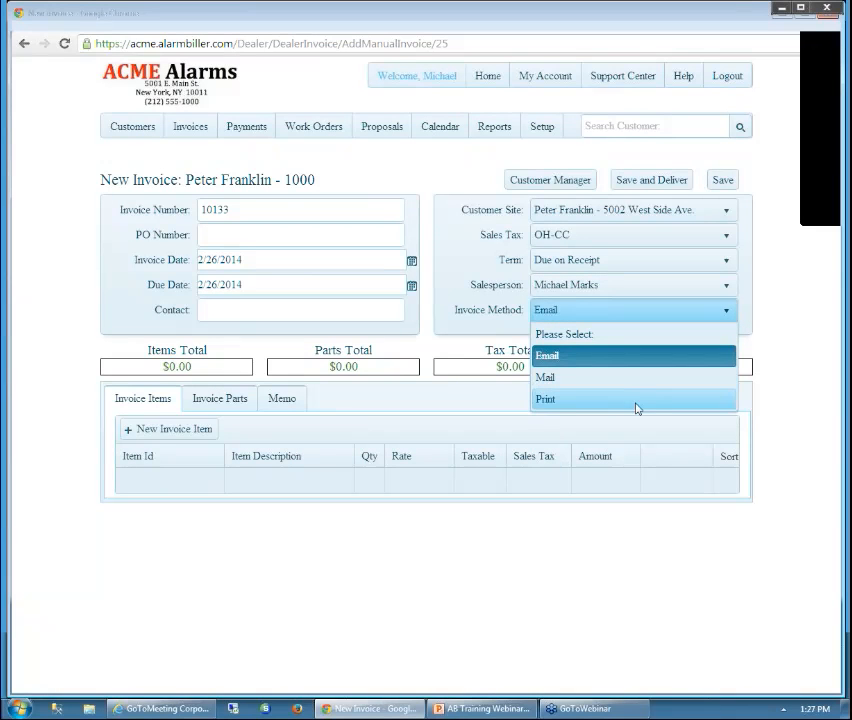
pyautogui.click(637, 361)
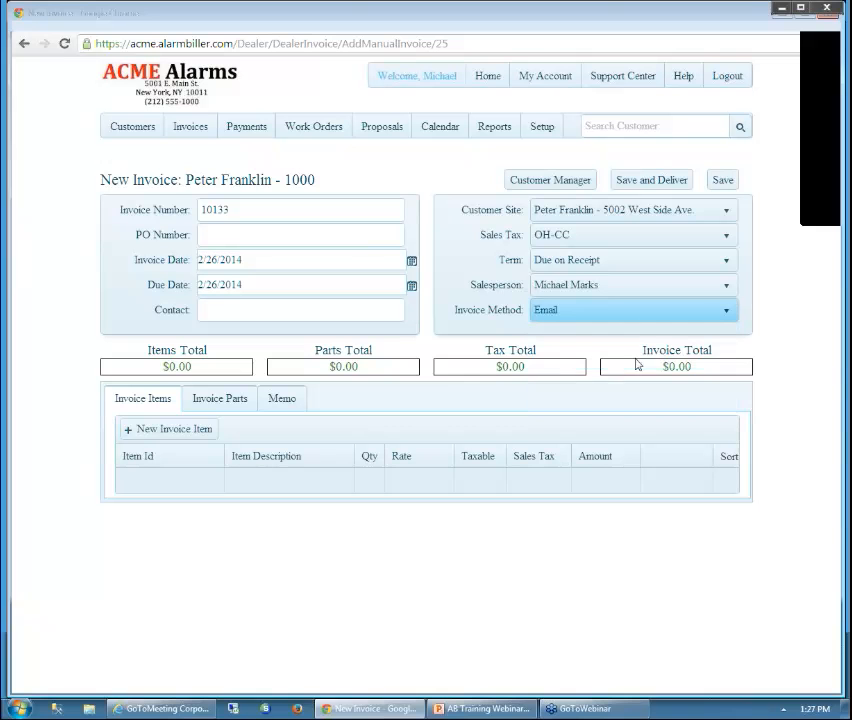
pyautogui.click(242, 211)
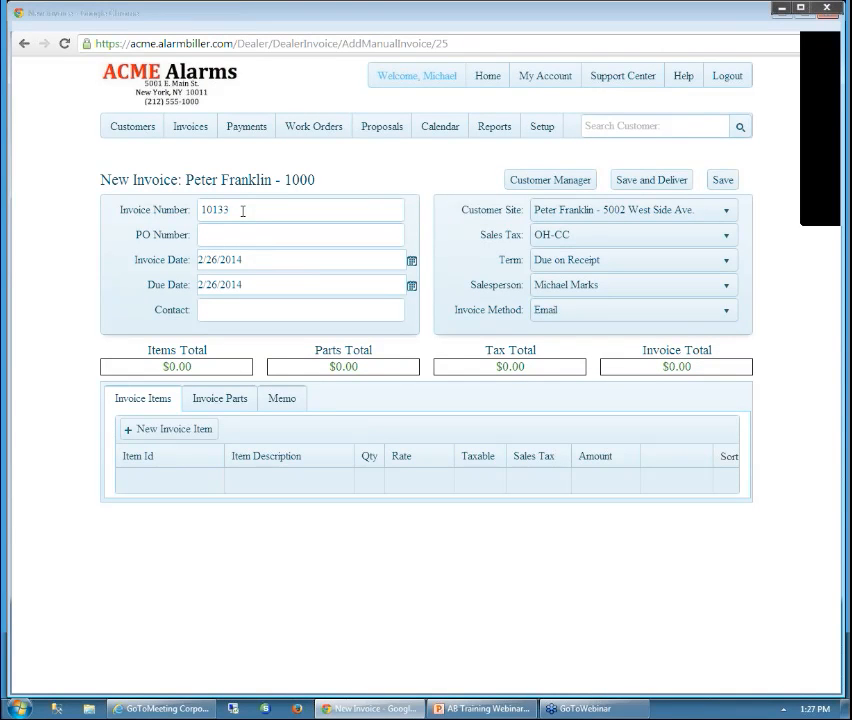
pyautogui.click(246, 238)
pyautogui.write('456848')
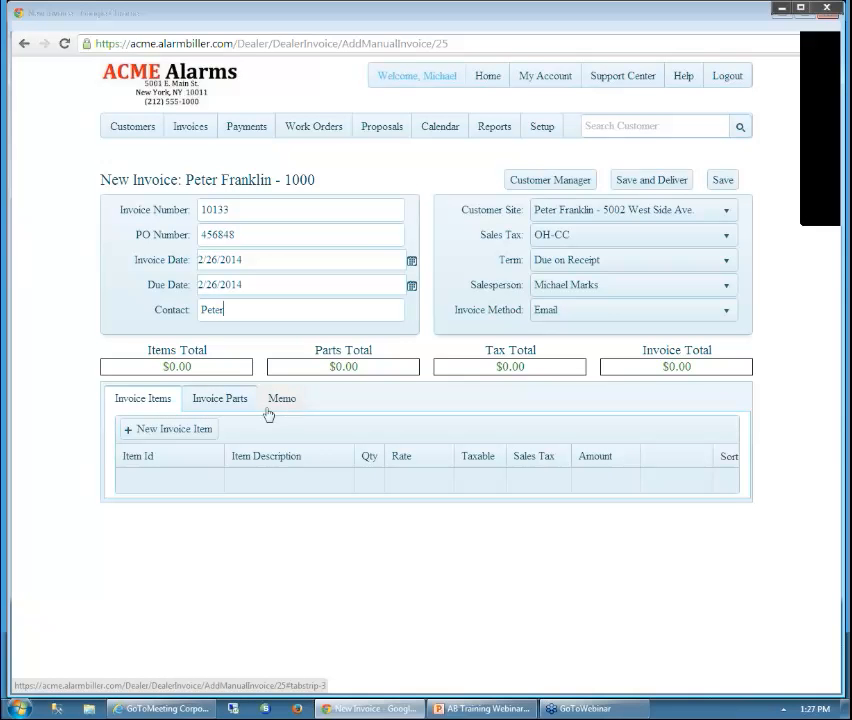
# Add an Installation Fee line and change its rate from $695 to $500, keeping it taxable
pyautogui.click(198, 432)
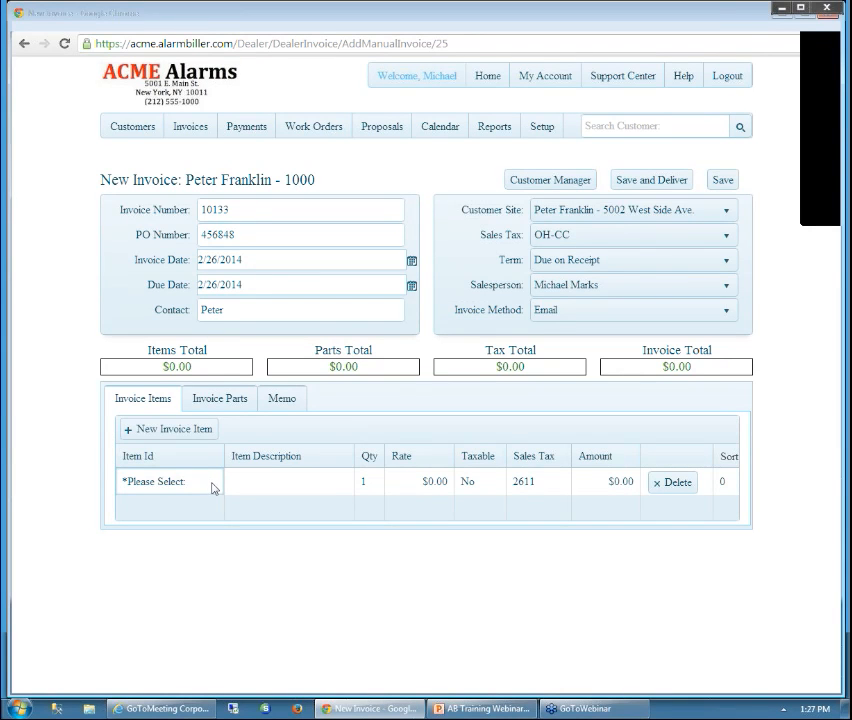
pyautogui.click(212, 488)
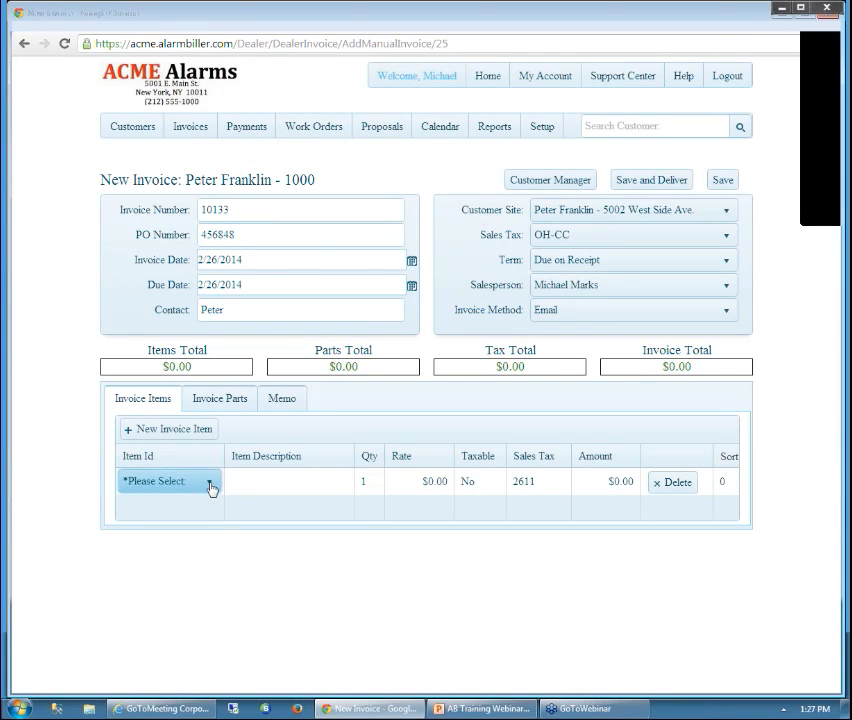
pyautogui.click(210, 487)
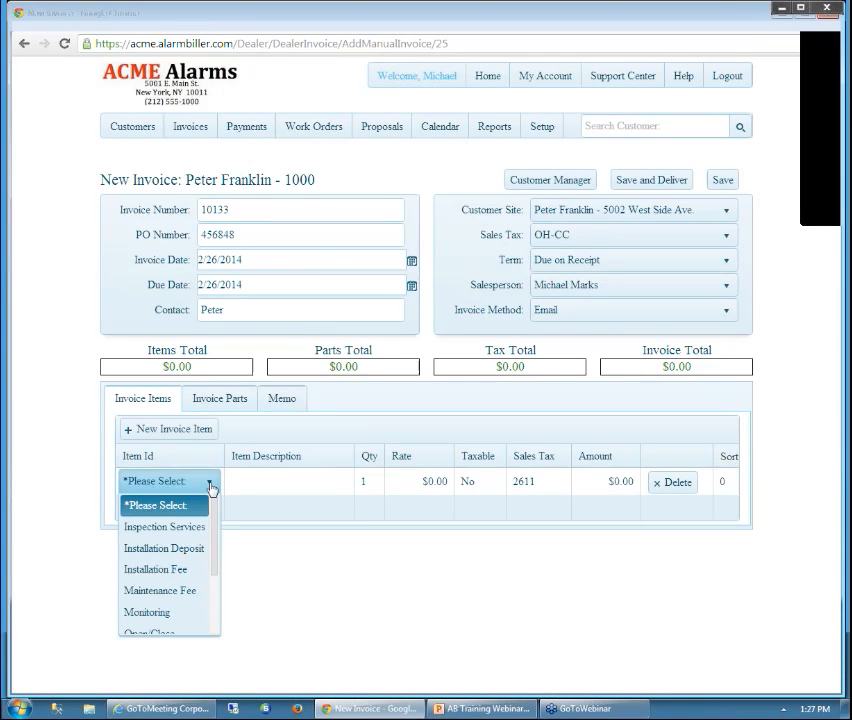
pyautogui.click(190, 569)
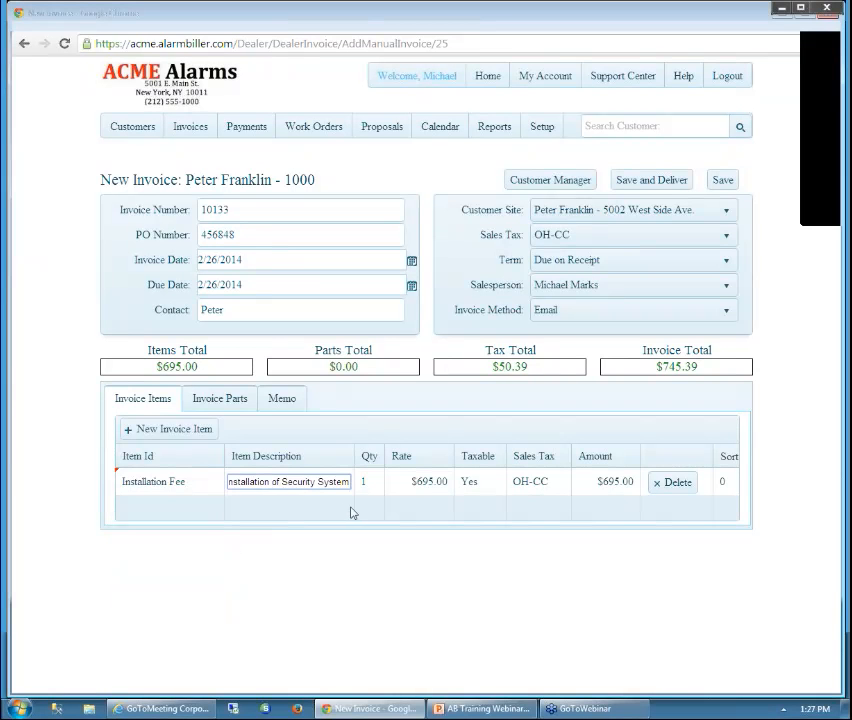
pyautogui.click(435, 482)
pyautogui.moveTo(435, 482); pyautogui.dragTo(375, 480)
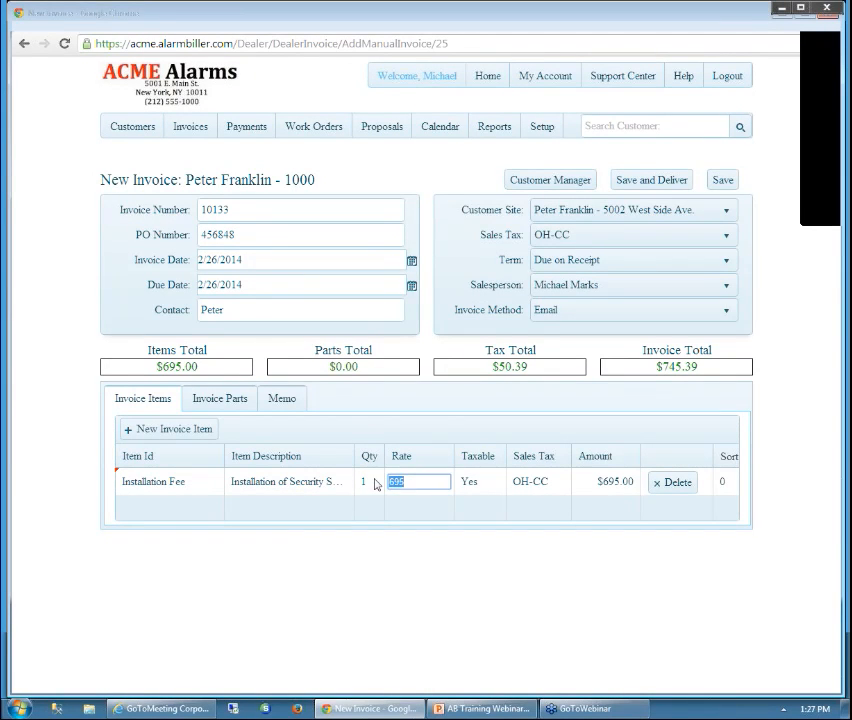
pyautogui.write('500')
pyautogui.press('Tab')
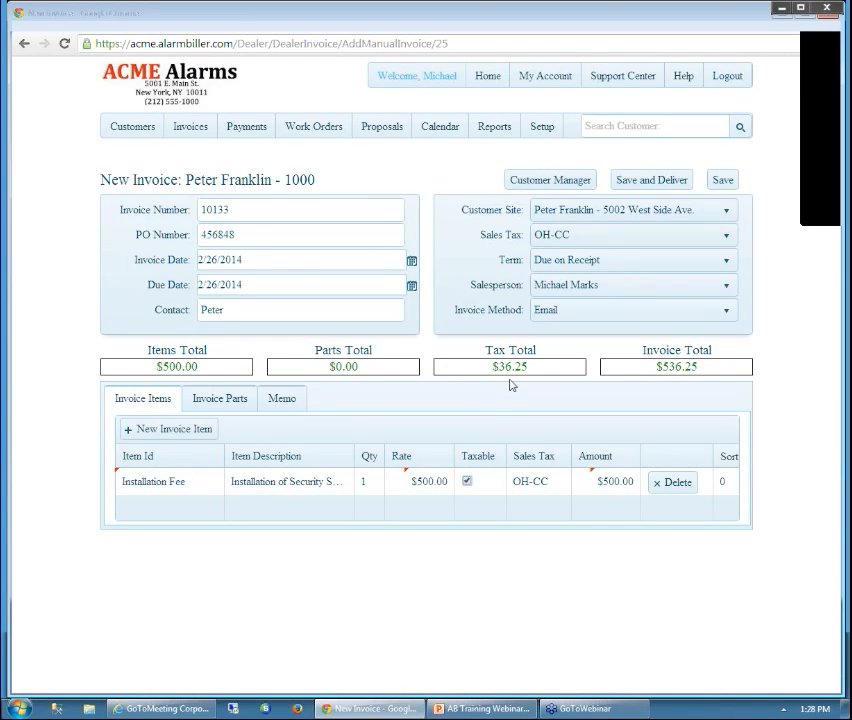
pyautogui.click(467, 482)
pyautogui.click(468, 482)
# Add a Vista 100 Control Panel part at $200.00 with sales tax code OH-CC
pyautogui.click(224, 403)
pyautogui.click(195, 430)
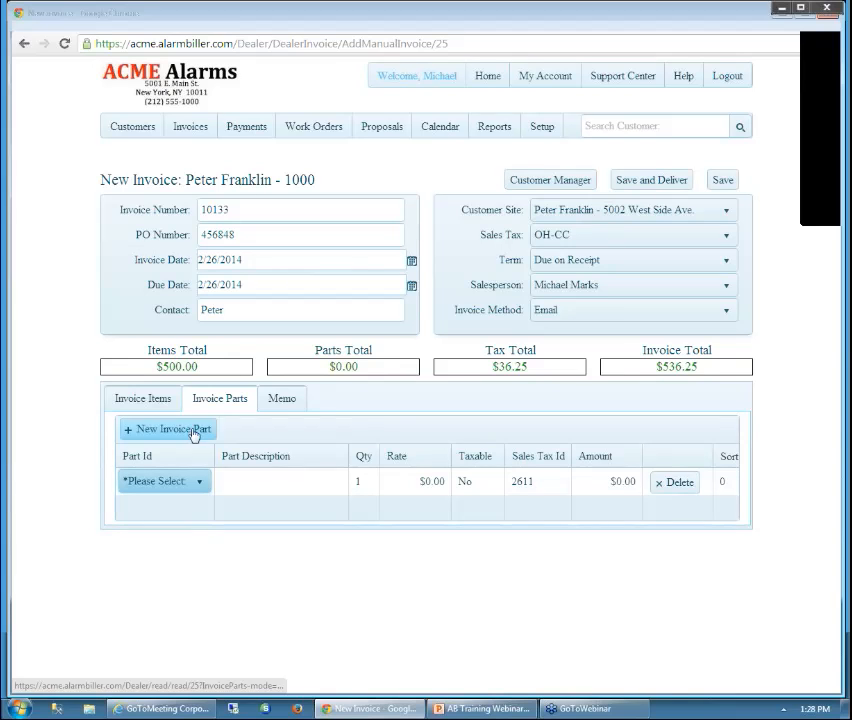
pyautogui.click(200, 486)
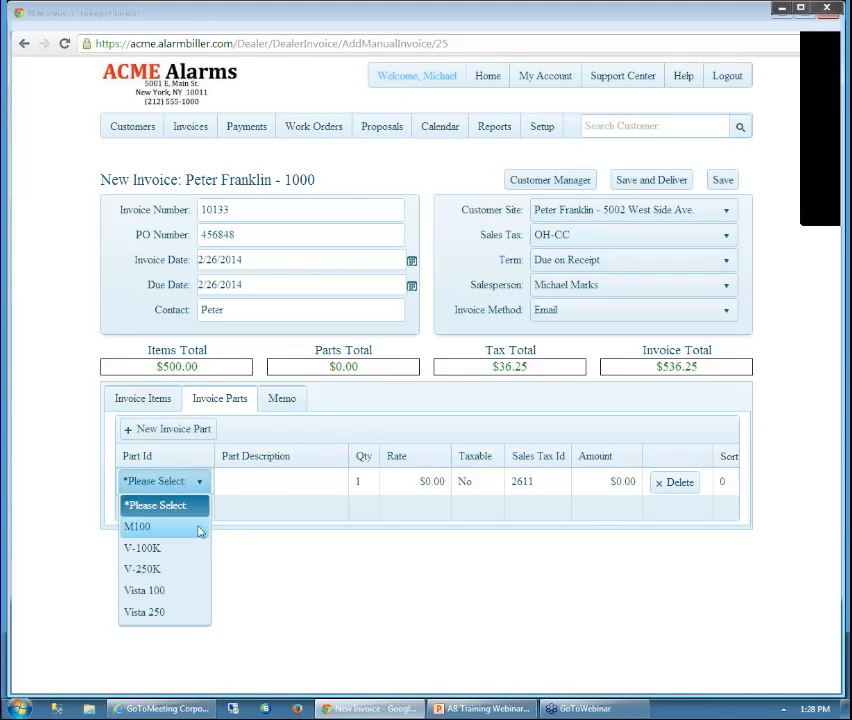
pyautogui.click(207, 591)
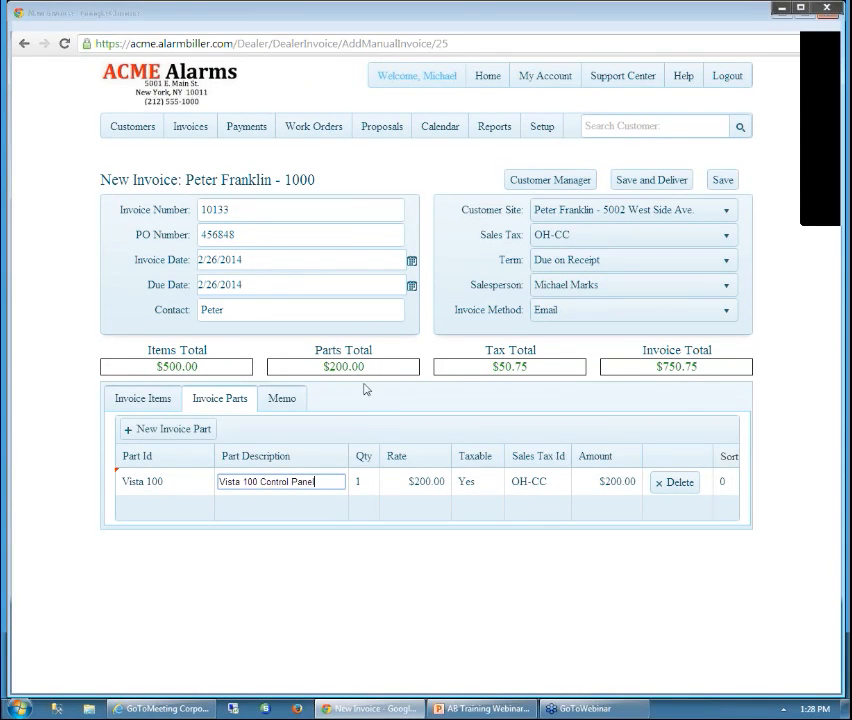
pyautogui.click(556, 485)
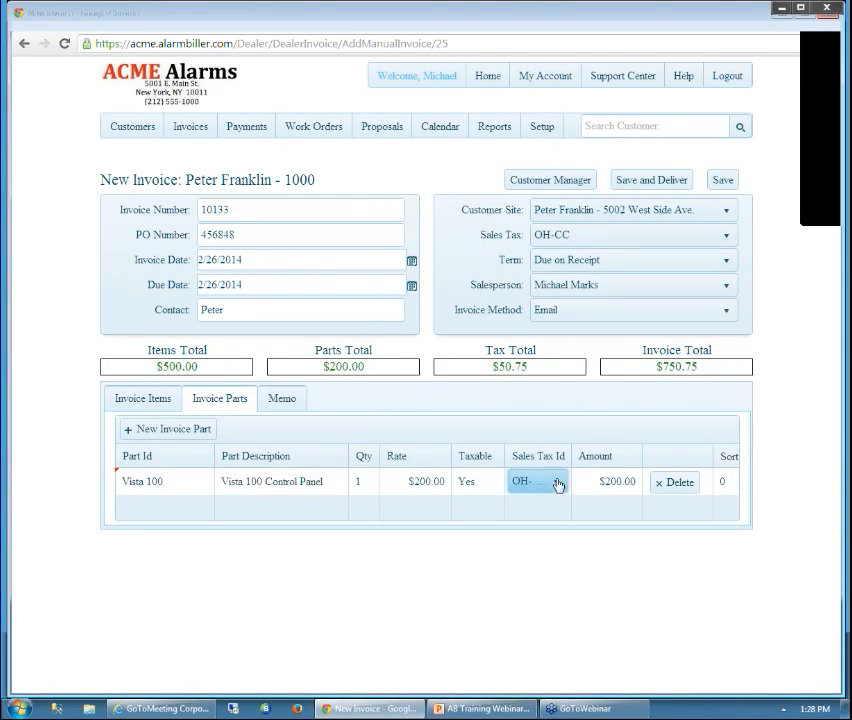
pyautogui.click(557, 485)
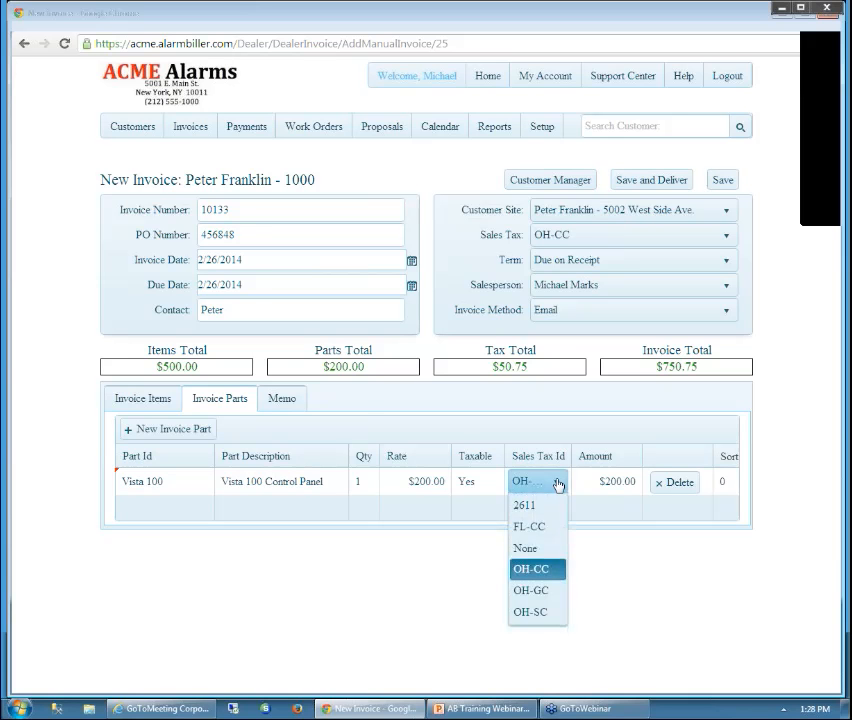
pyautogui.click(553, 575)
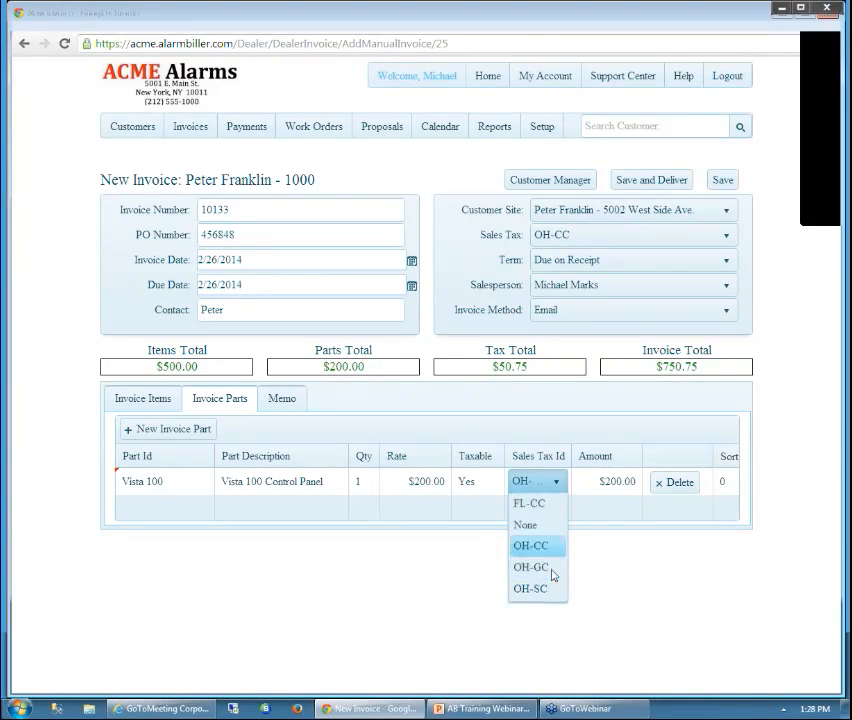
pyautogui.click(291, 400)
# Enter the memo 'Thanks for the biz' and save invoice 10133
pyautogui.click(304, 435)
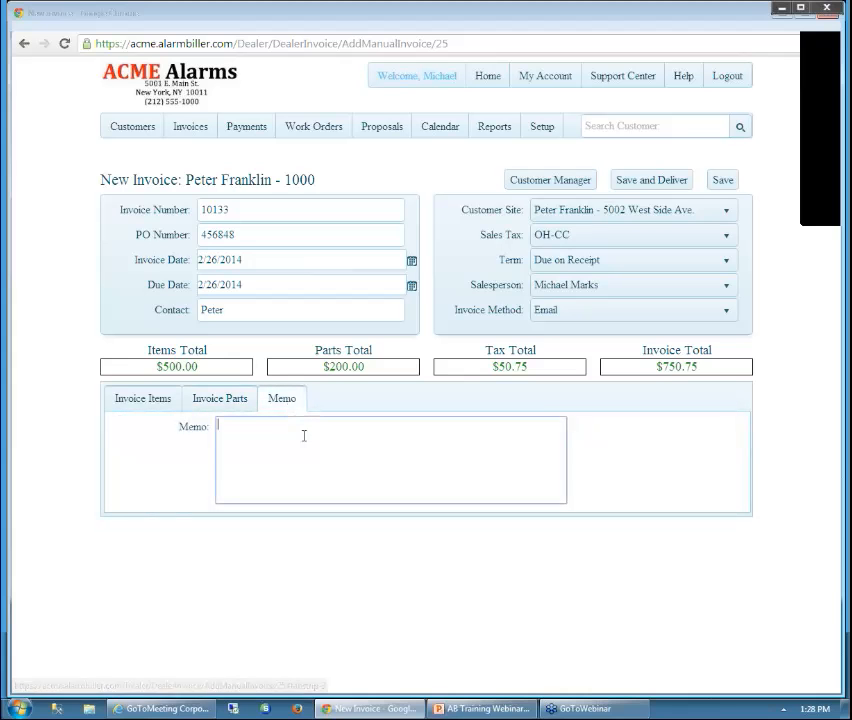
pyautogui.write('Thanks ')
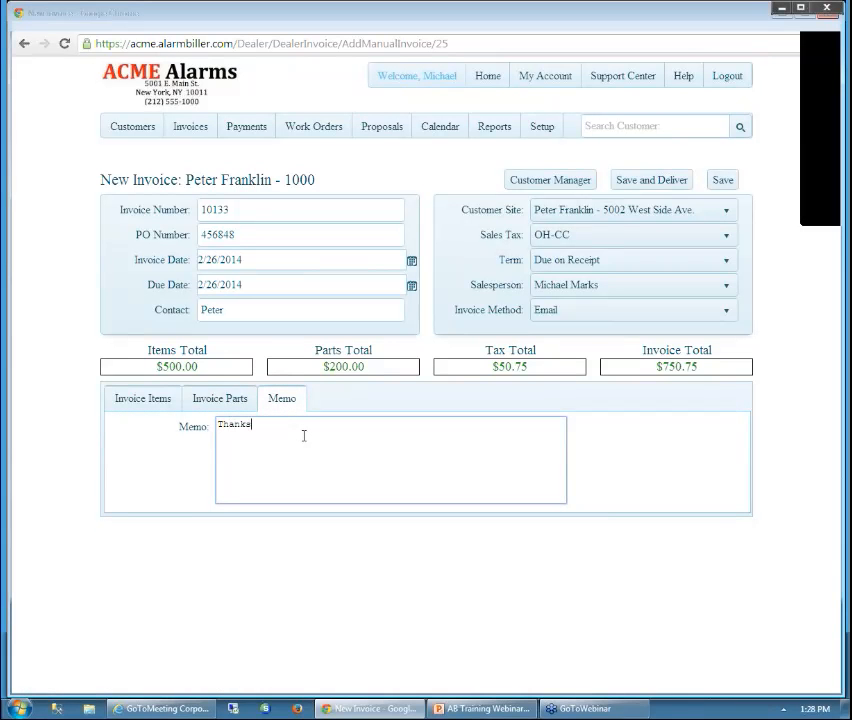
pyautogui.write('for the biz')
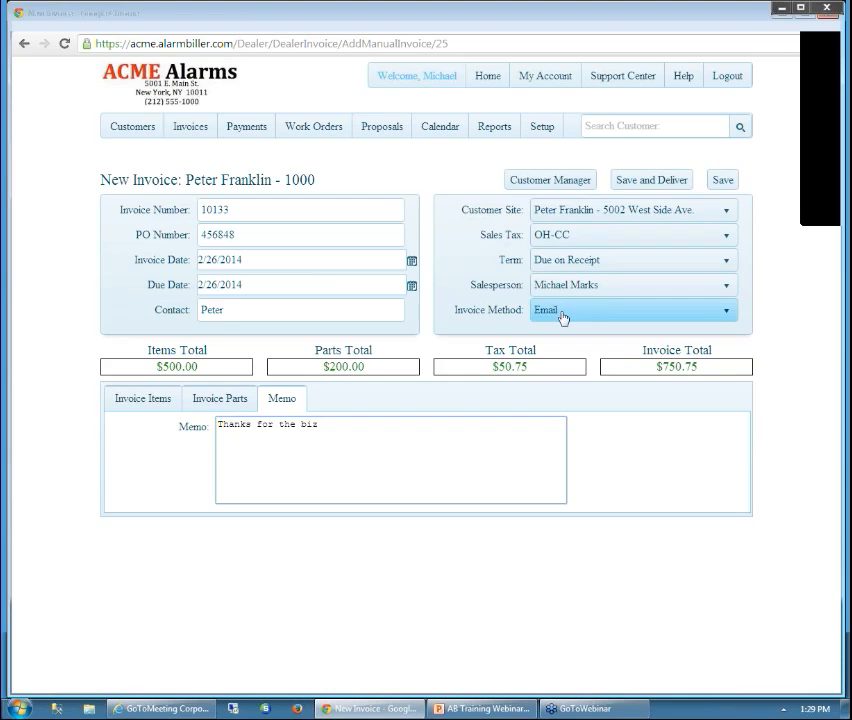
pyautogui.click(724, 182)
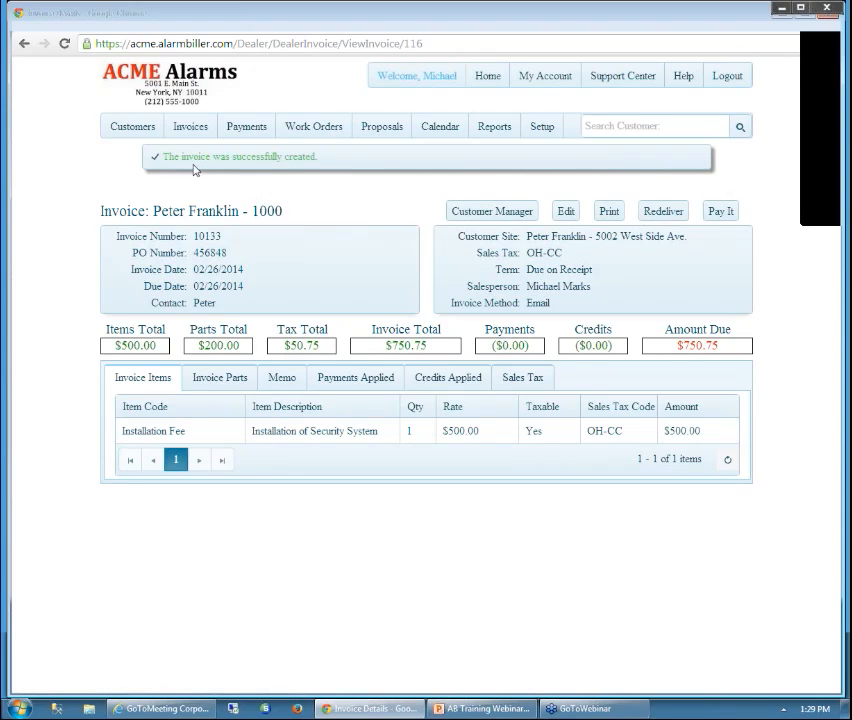
# Leave the saved $750.75 invoice 10133 and return to the dealer dashboard home page
pyautogui.click(470, 214)
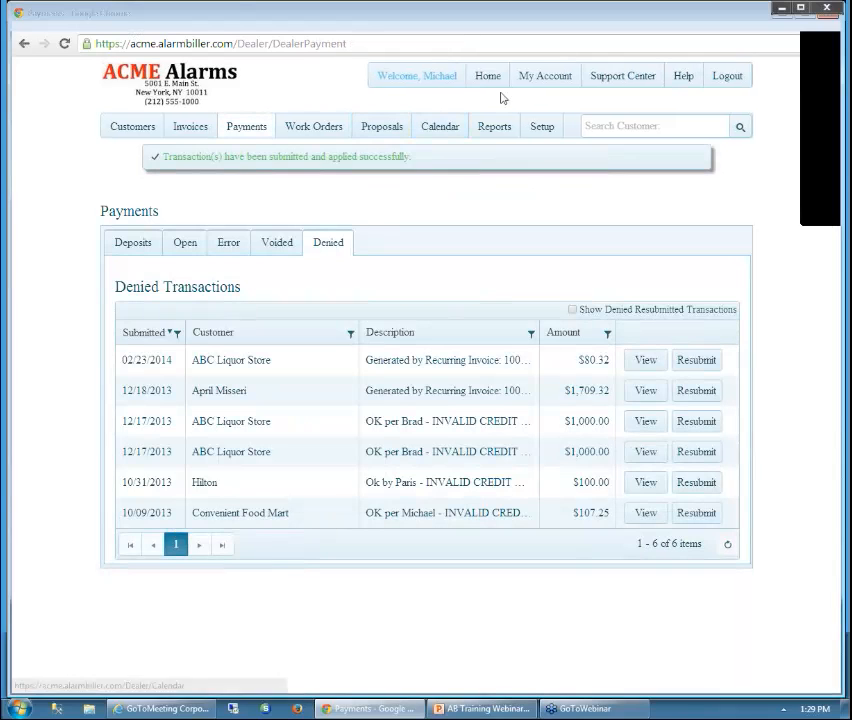
pyautogui.click(497, 82)
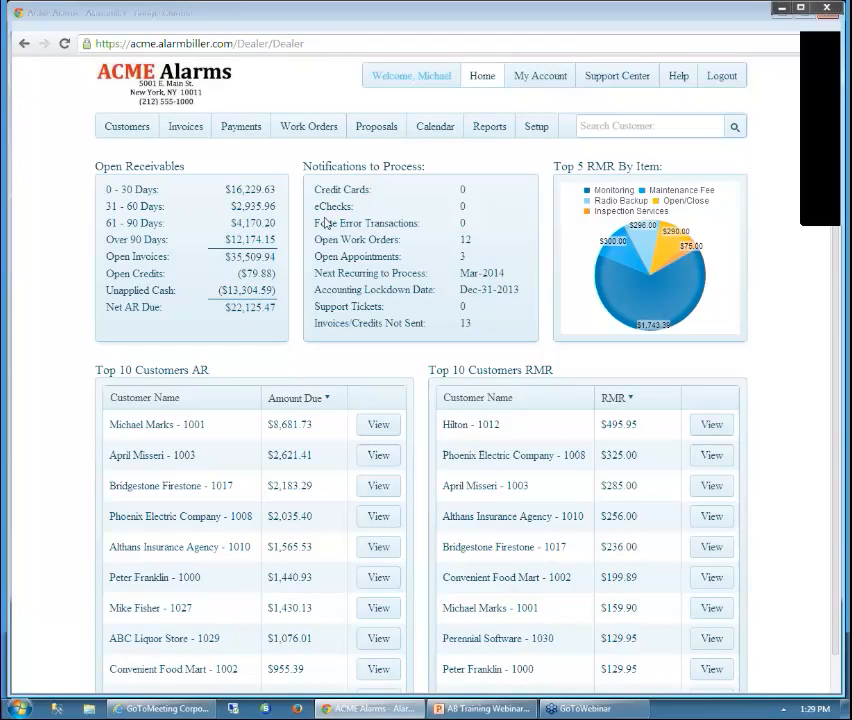
# Deliver invoice 10133 from page 2 of the Invoices/Credits Not Delivered list
pyautogui.click(185, 128)
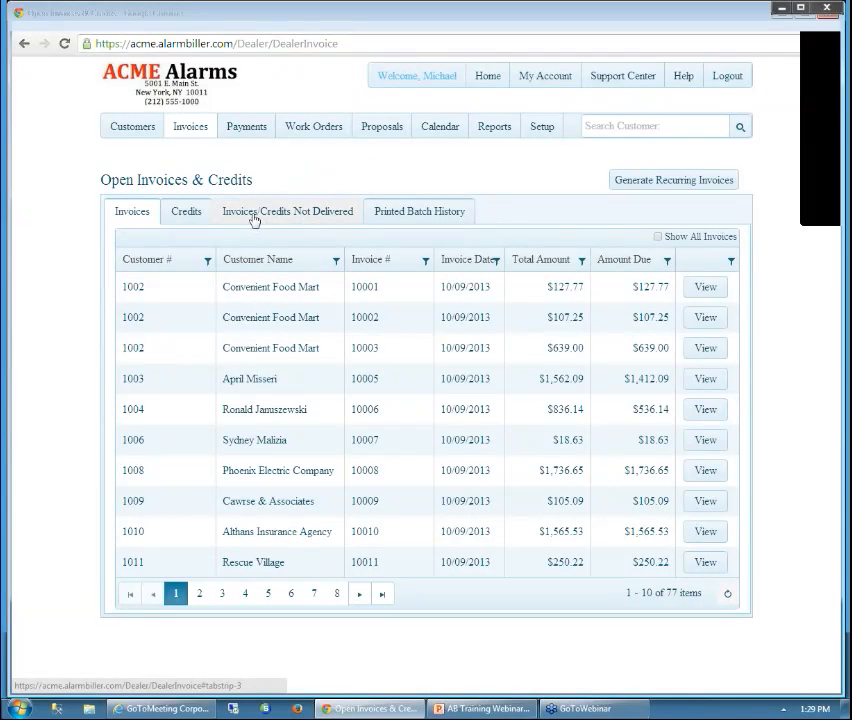
pyautogui.click(311, 219)
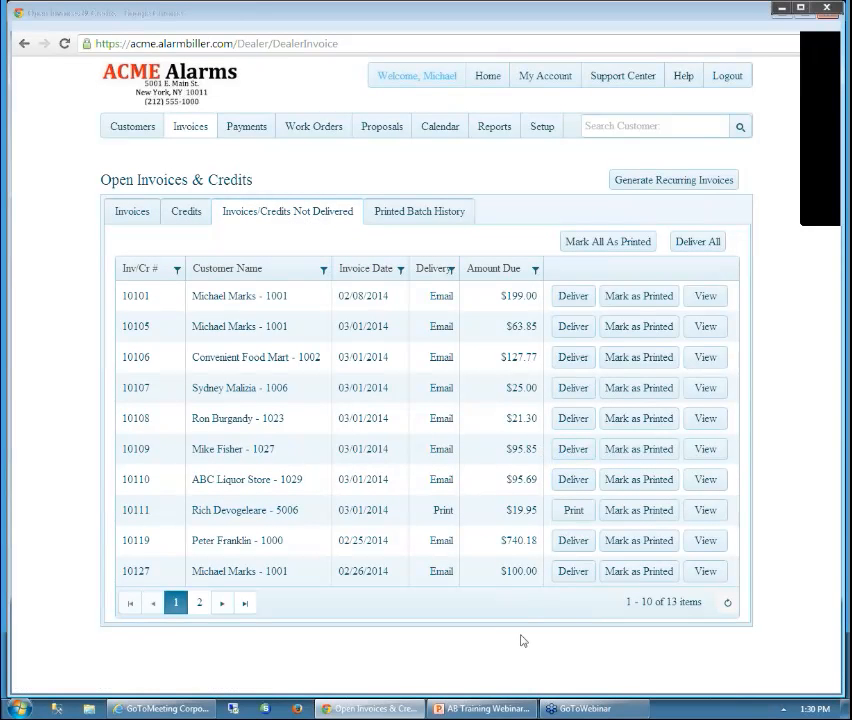
pyautogui.click(203, 606)
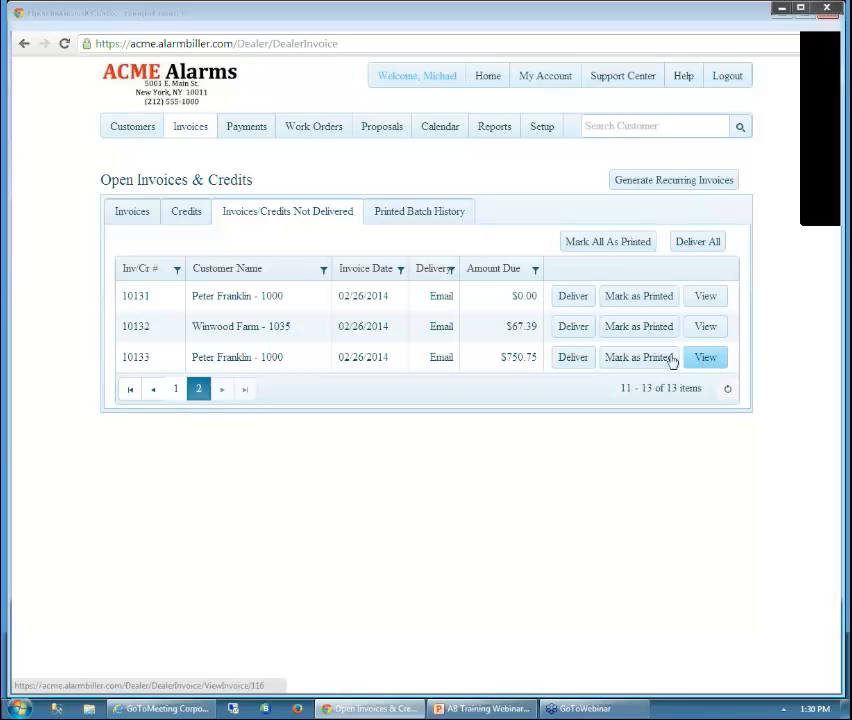
pyautogui.click(572, 359)
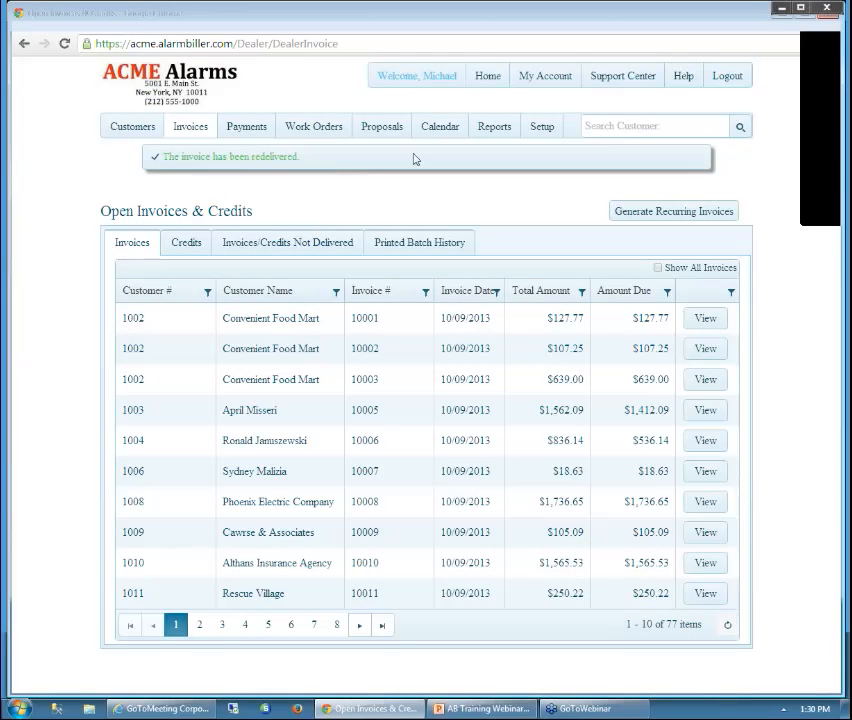
pyautogui.click(489, 80)
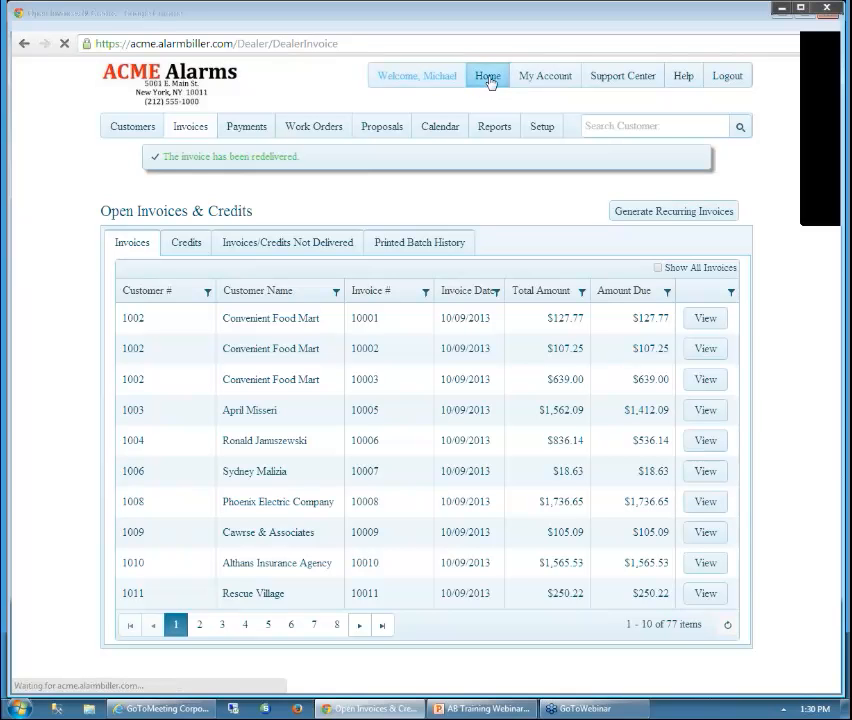
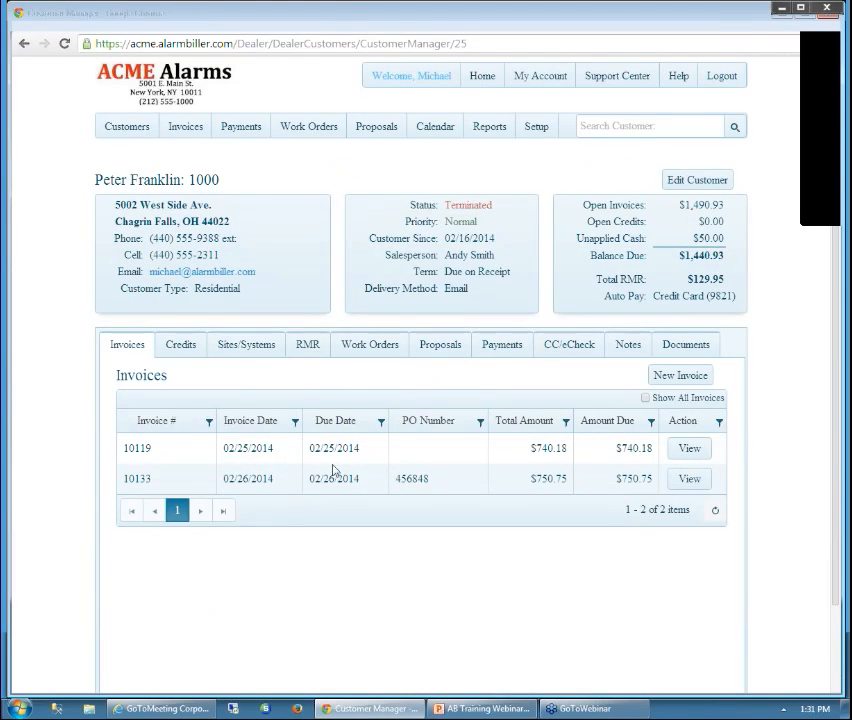
# Open the $750.75 invoice 10133 from the customer's invoices and start a payment on it
pyautogui.click(690, 480)
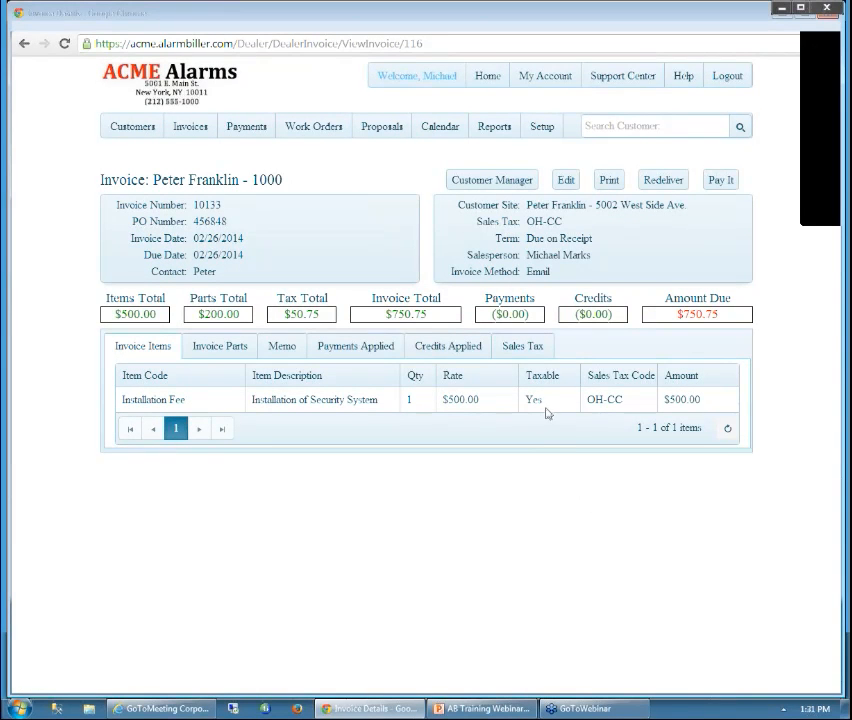
pyautogui.click(722, 182)
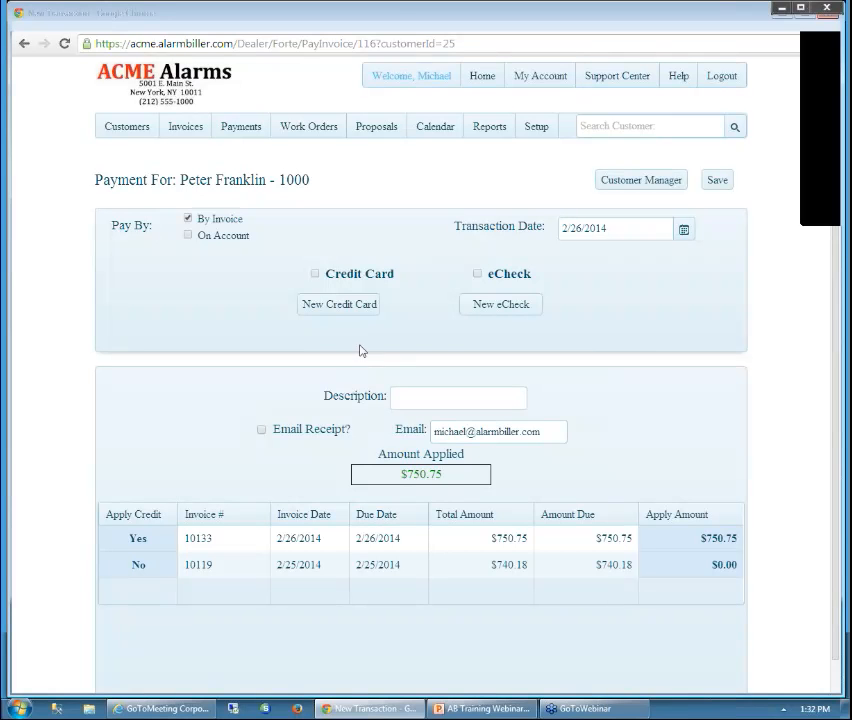
# Pay invoice 10133 by invoice with the customer's saved MasterCard, leaving the New Credit Card form unsaved
pyautogui.click(188, 236)
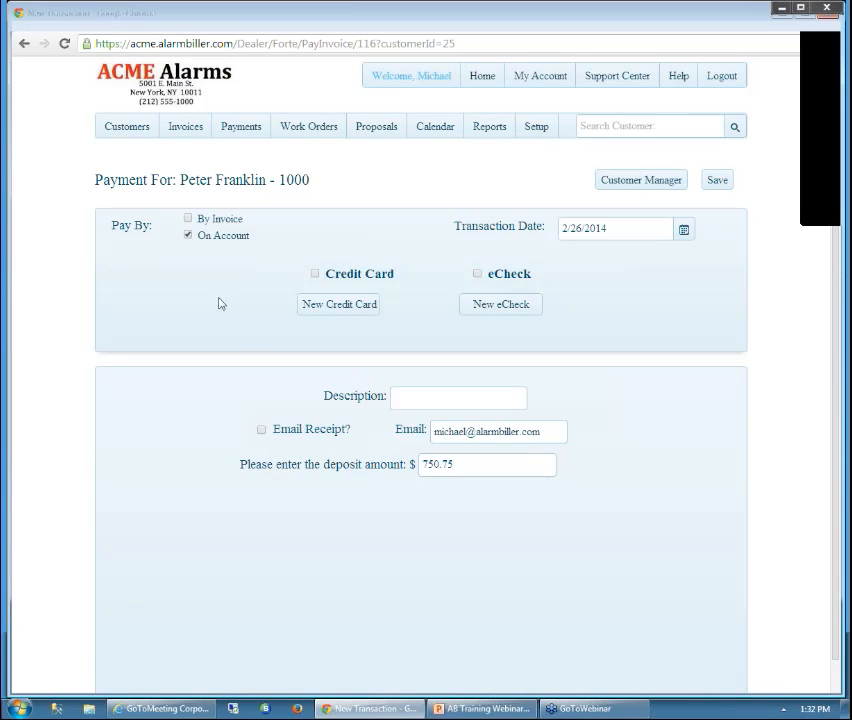
pyautogui.click(188, 218)
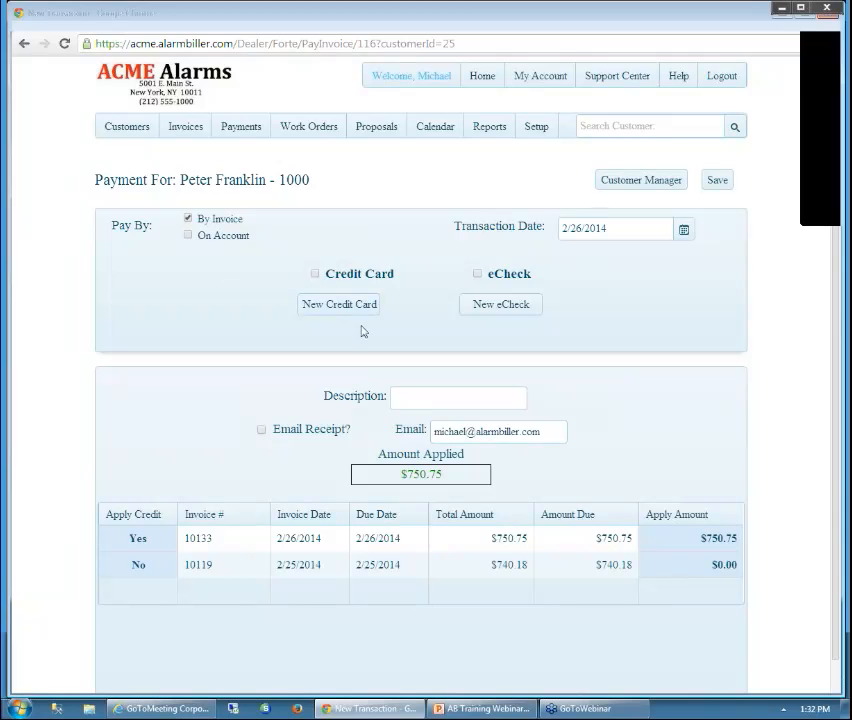
pyautogui.click(316, 277)
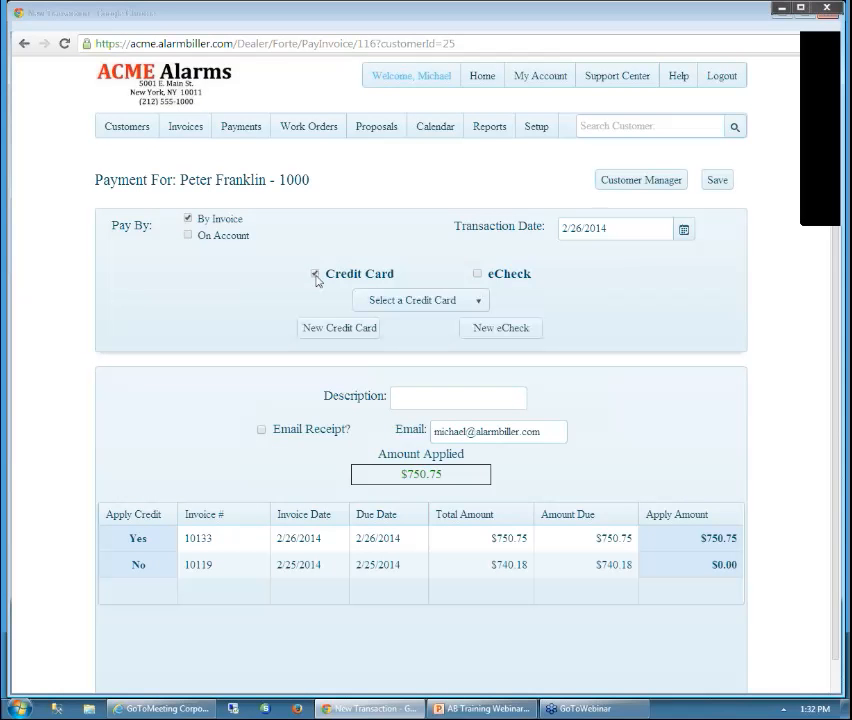
pyautogui.click(483, 302)
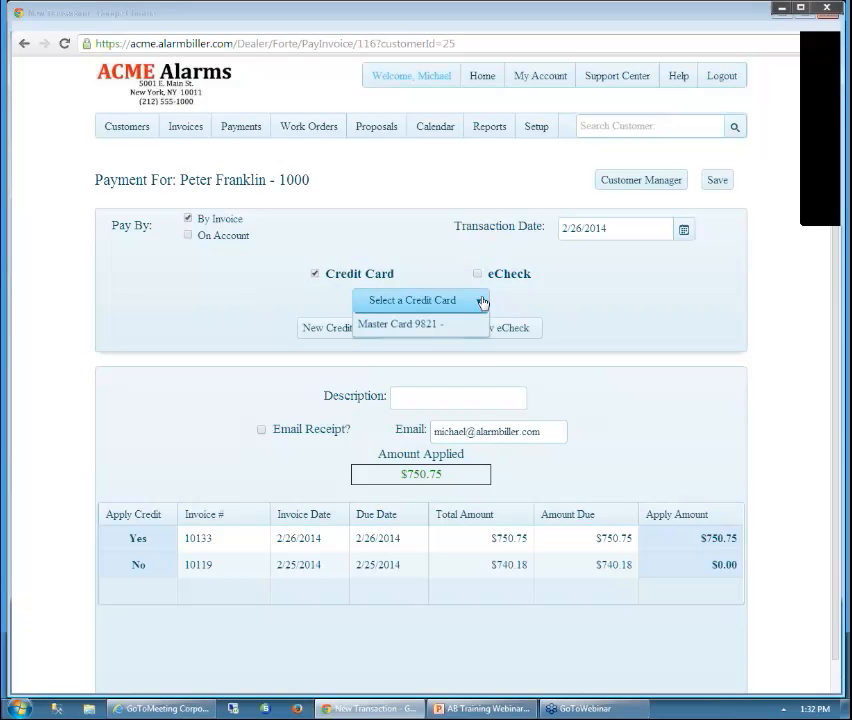
pyautogui.click(428, 346)
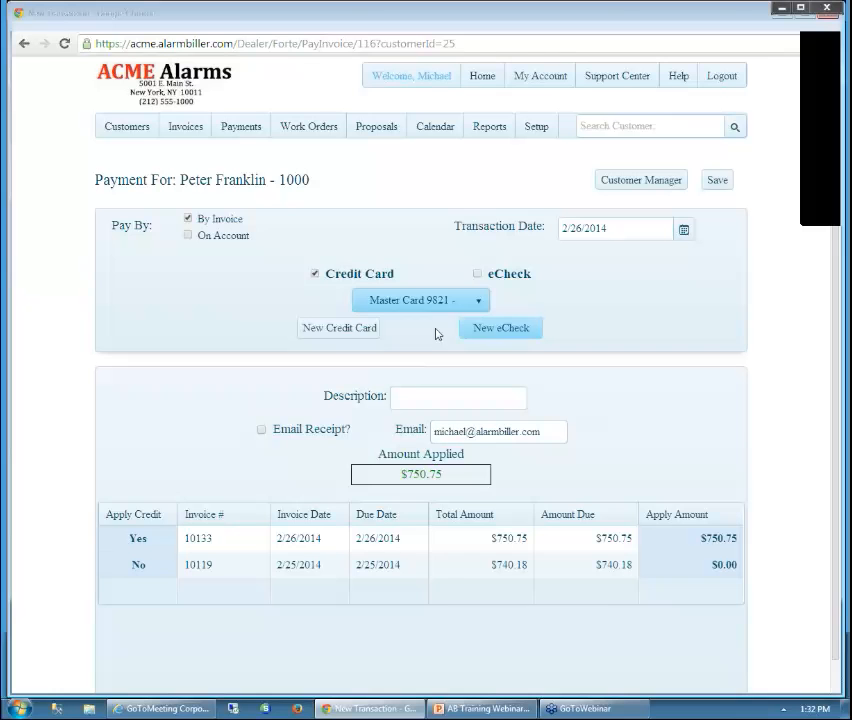
pyautogui.click(335, 330)
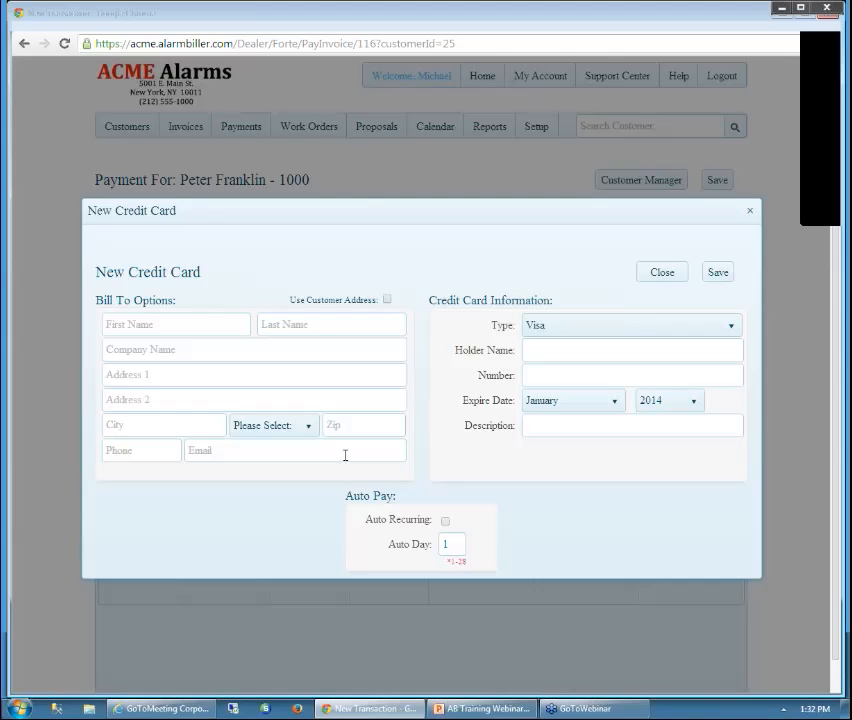
pyautogui.click(750, 213)
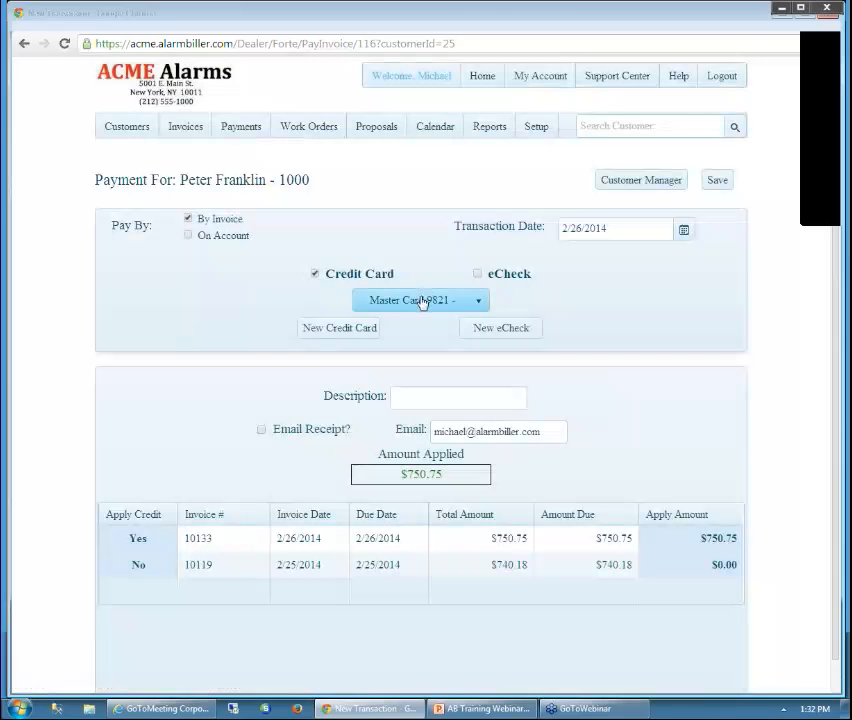
# Enter a payment description noting who approved it and turn on the emailed receipt
pyautogui.click(445, 400)
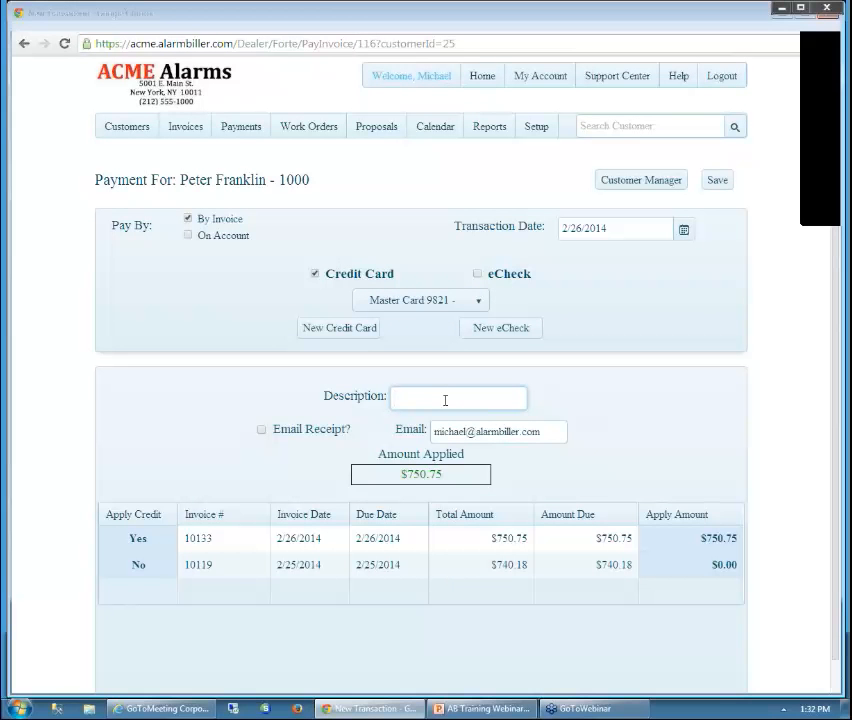
pyautogui.write('OK by Peter')
pyautogui.click(262, 430)
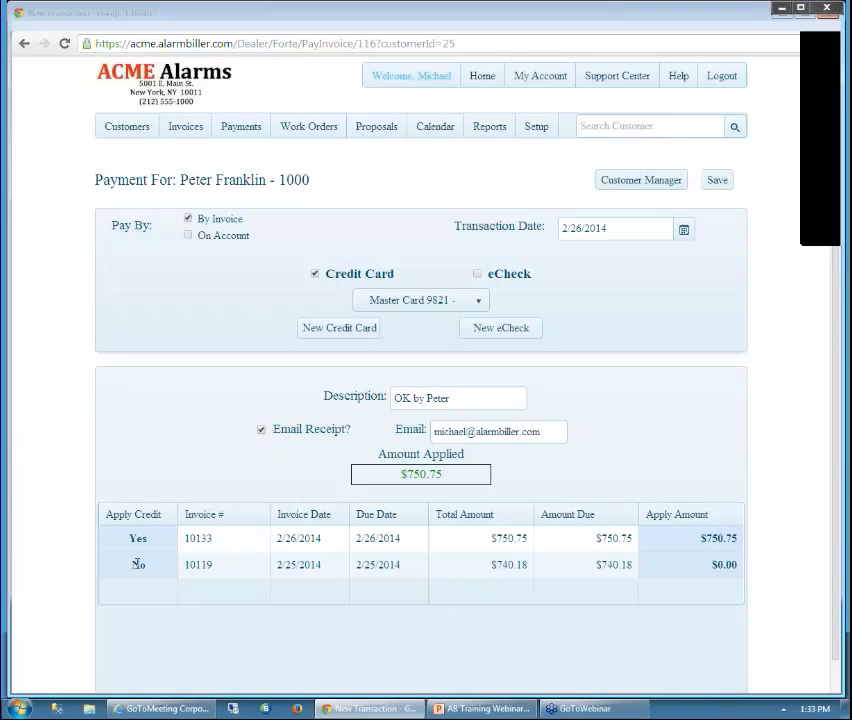
# Also apply $600.00 of the payment to invoice 10119, bringing the total to $1,350.75
pyautogui.click(138, 565)
pyautogui.click(140, 566)
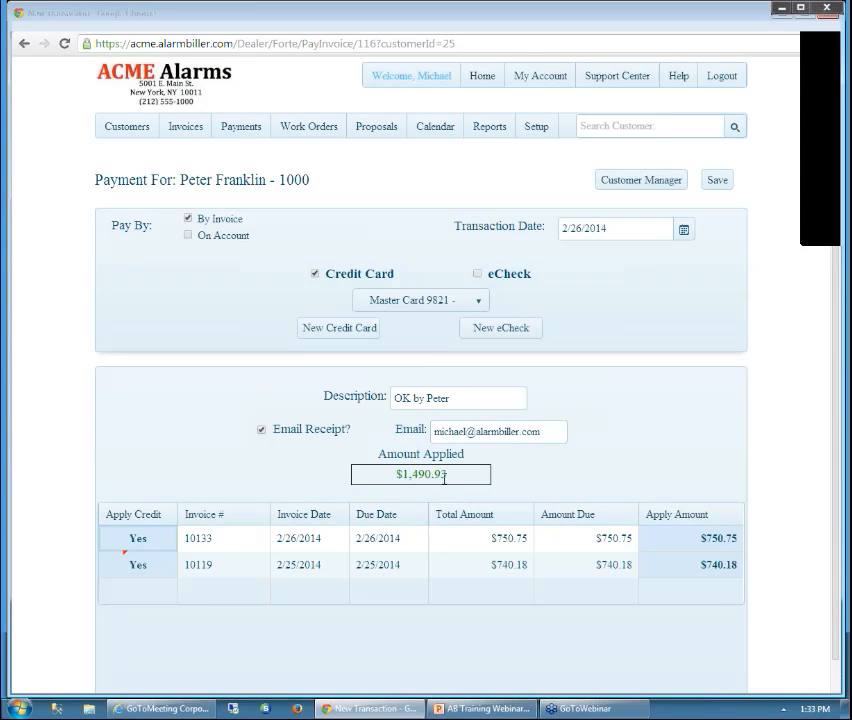
pyautogui.click(730, 565)
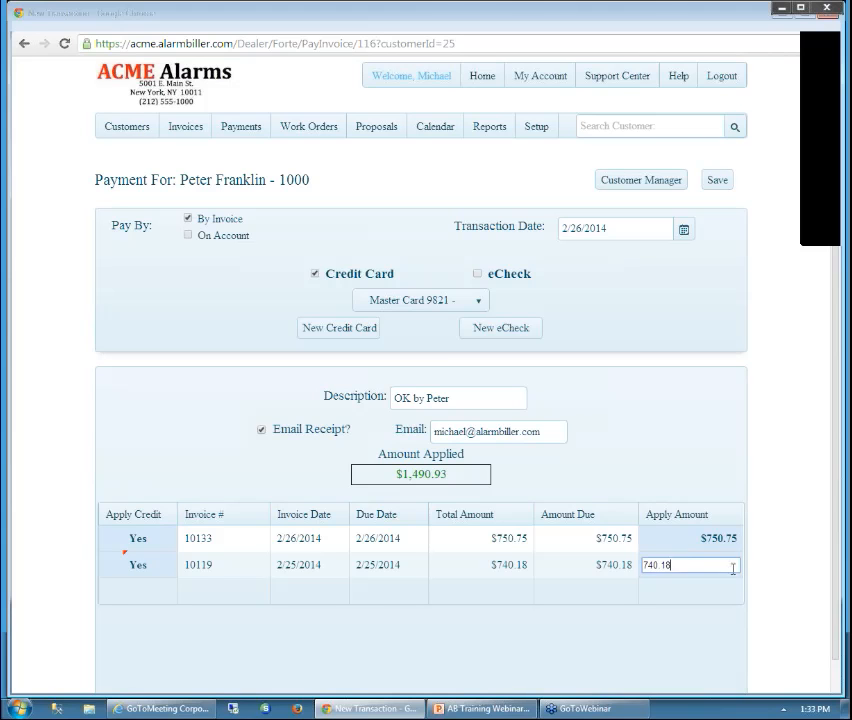
pyautogui.moveTo(708, 566); pyautogui.dragTo(617, 566)
pyautogui.write('600')
pyautogui.press('Tab')
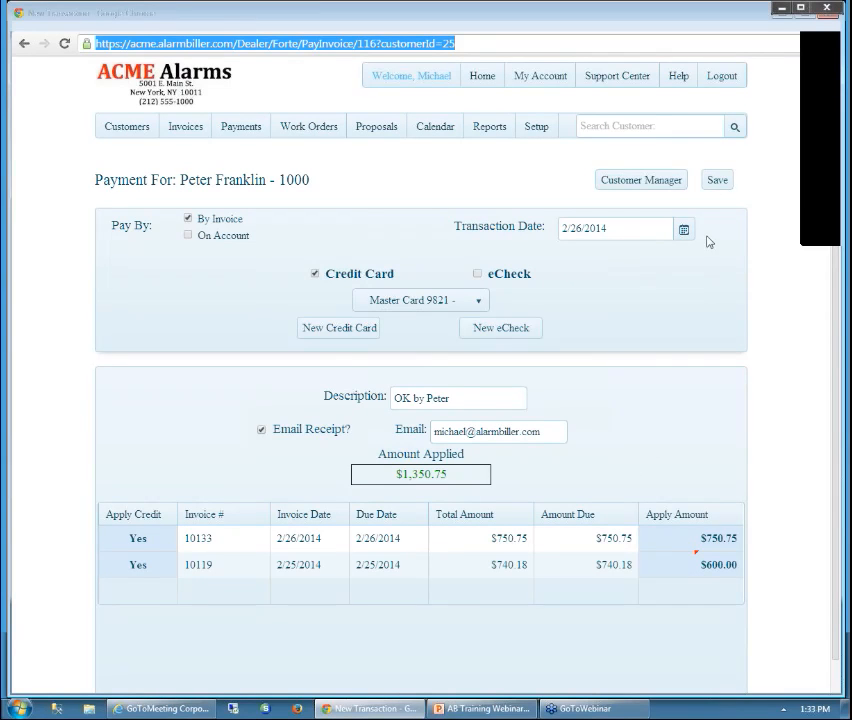
# Save the credit card payment and check the payments applied to invoice 10119
pyautogui.click(714, 182)
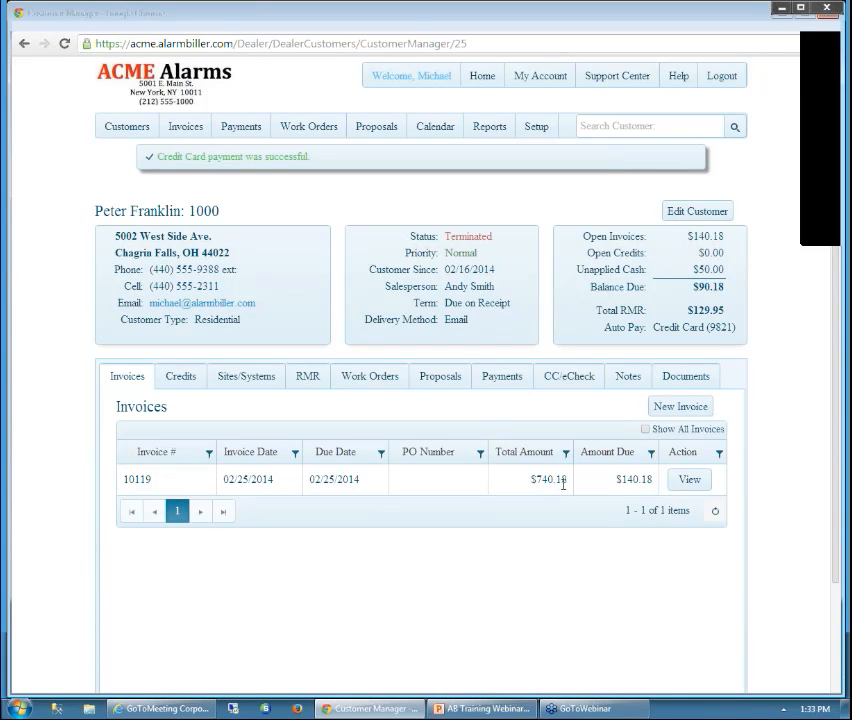
pyautogui.click(681, 483)
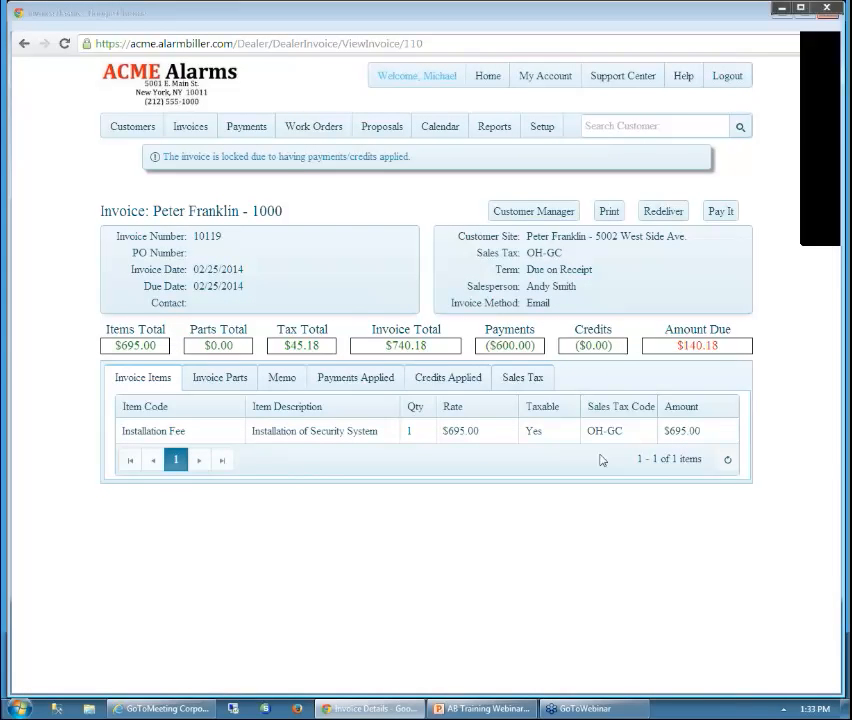
pyautogui.click(380, 384)
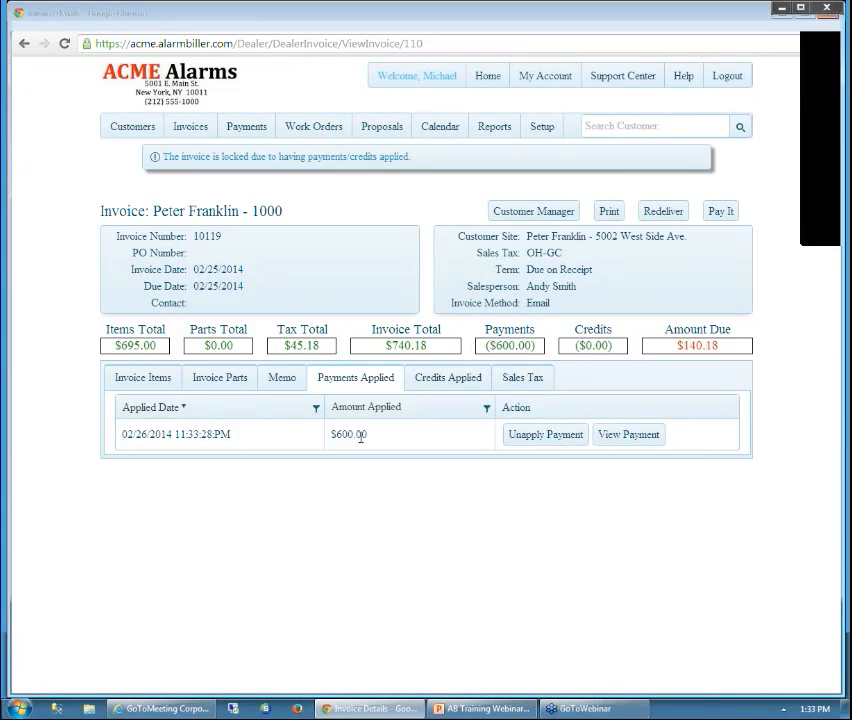
# Return to the customer's account, show all invoices including paid ones, then go to Payments deposits
pyautogui.click(538, 212)
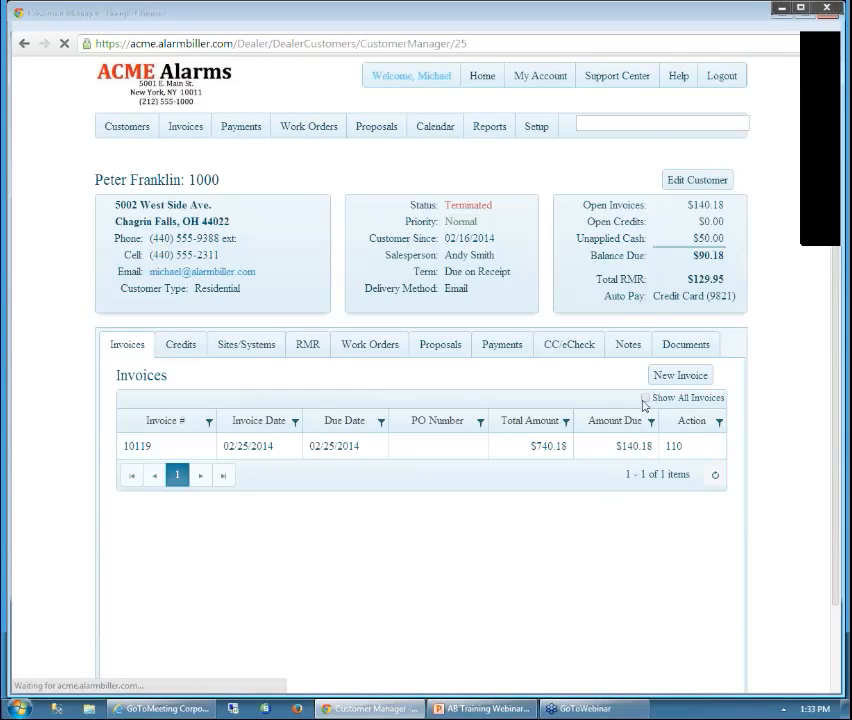
pyautogui.click(645, 399)
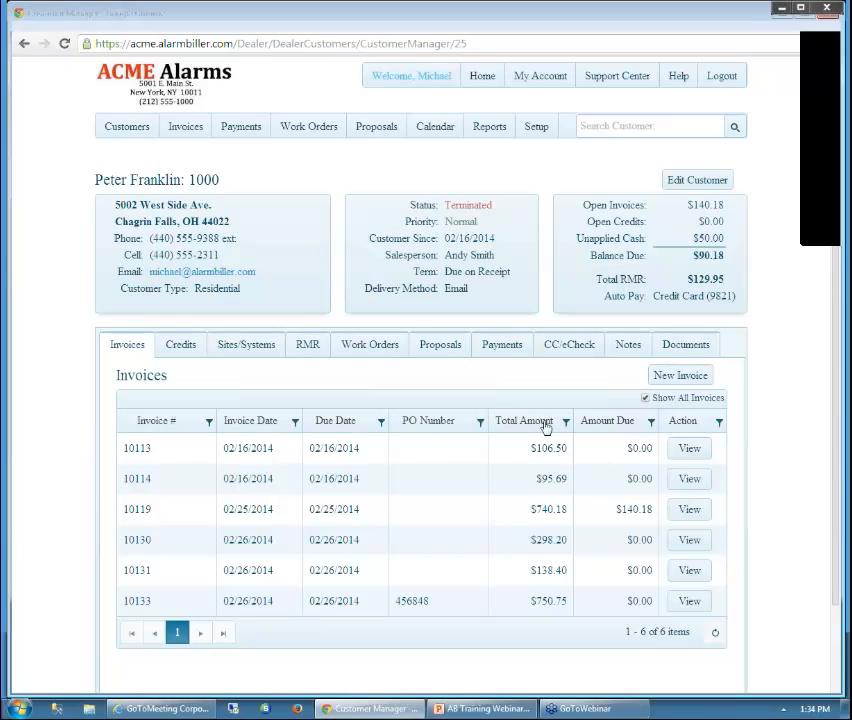
pyautogui.click(247, 127)
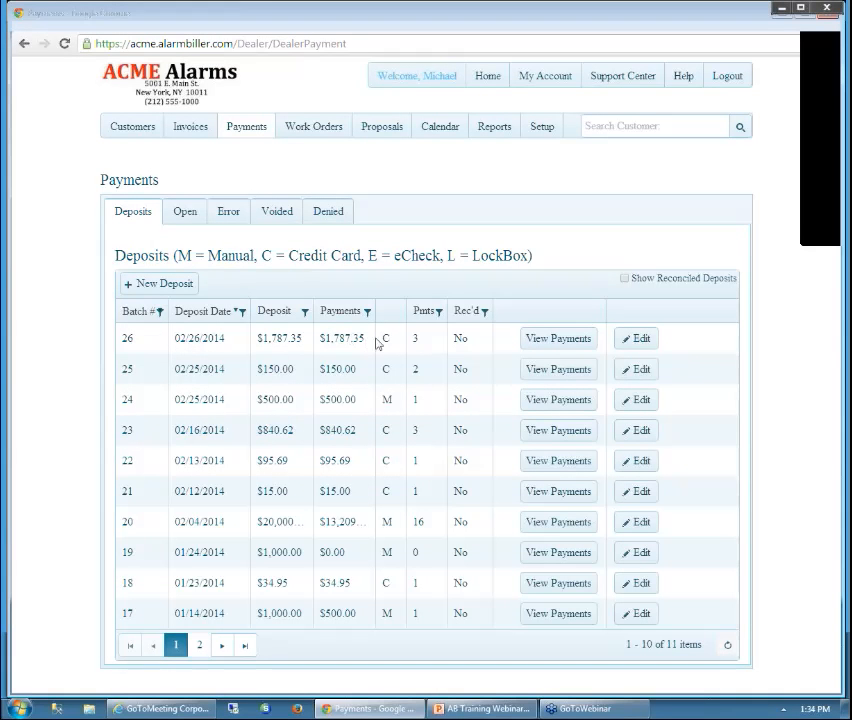
# Review the three payments in deposit batch 26 from 02/26/2014, then head to Customers
pyautogui.click(547, 340)
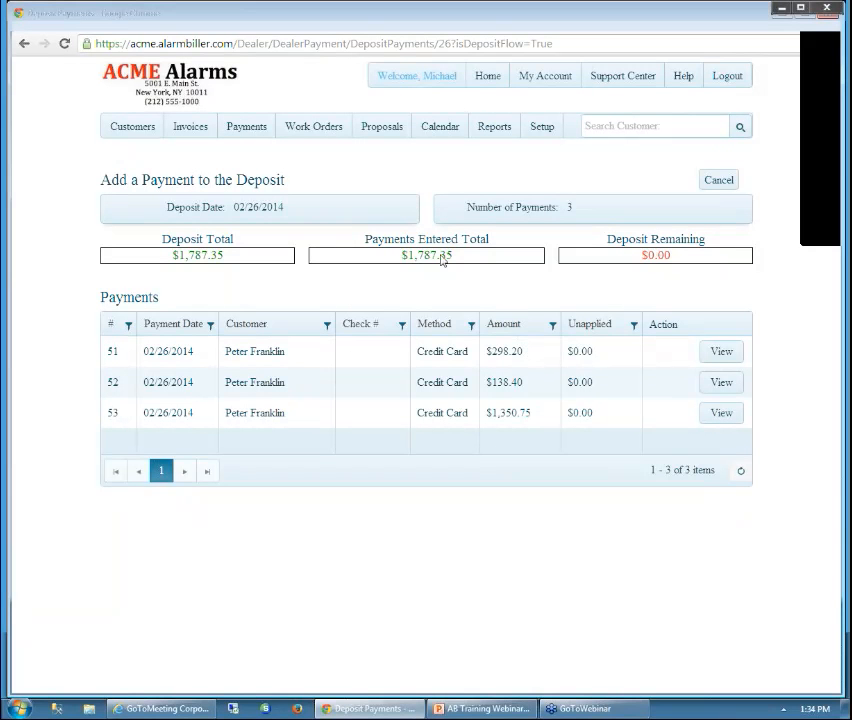
pyautogui.click(125, 130)
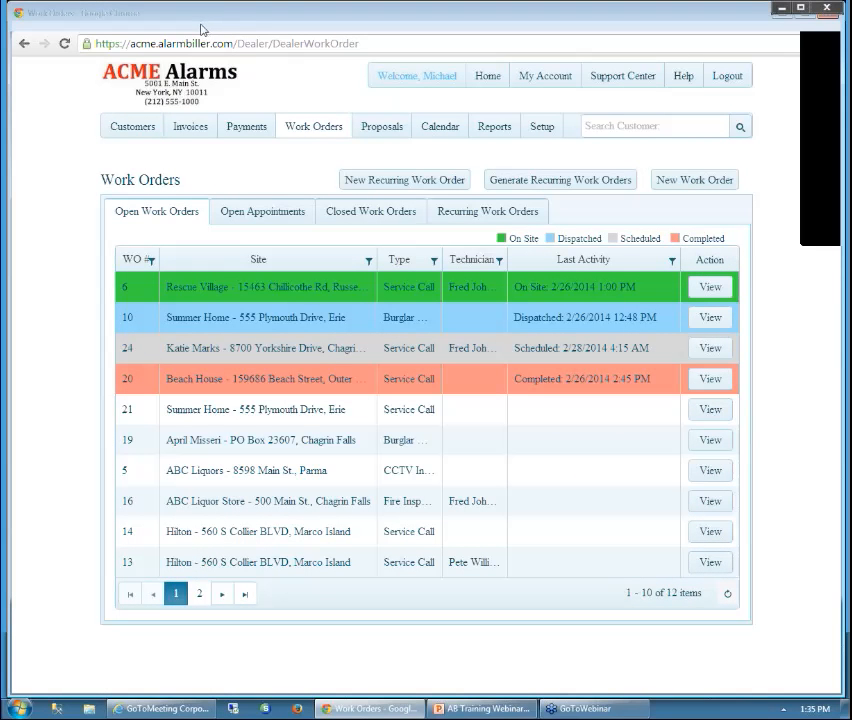
pyautogui.click(314, 128)
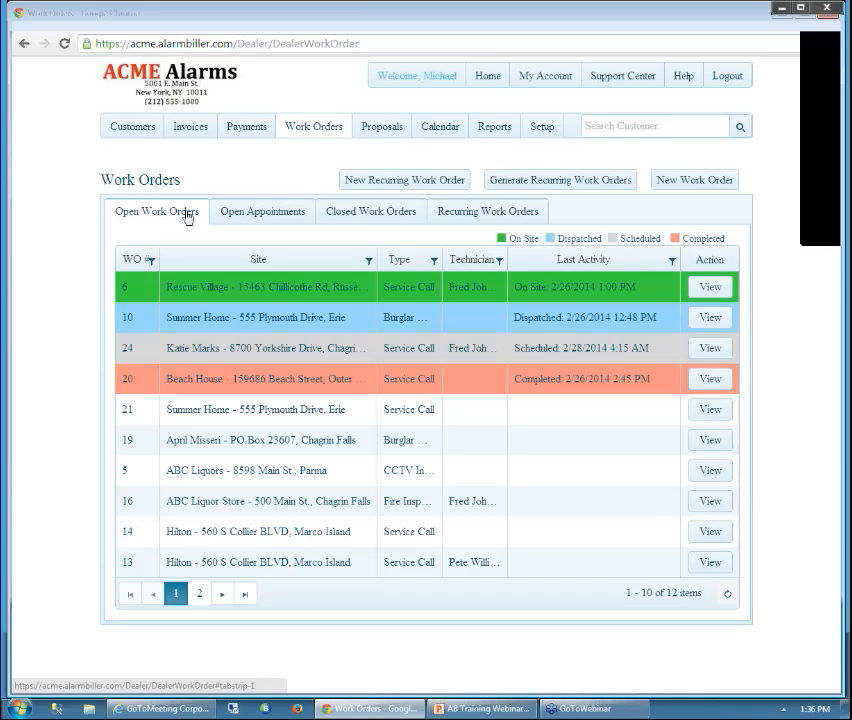
pyautogui.click(261, 213)
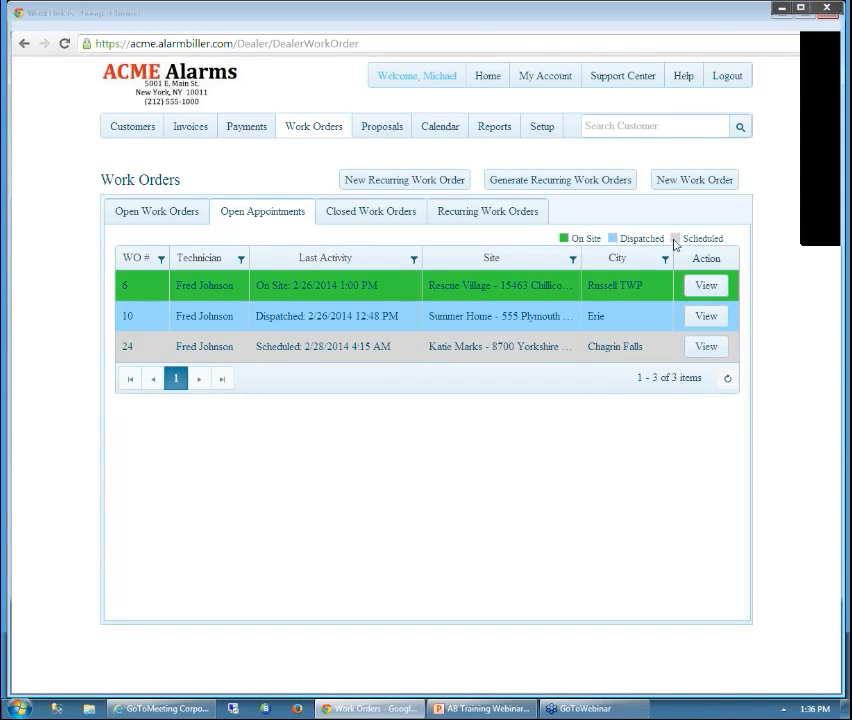
pyautogui.click(396, 213)
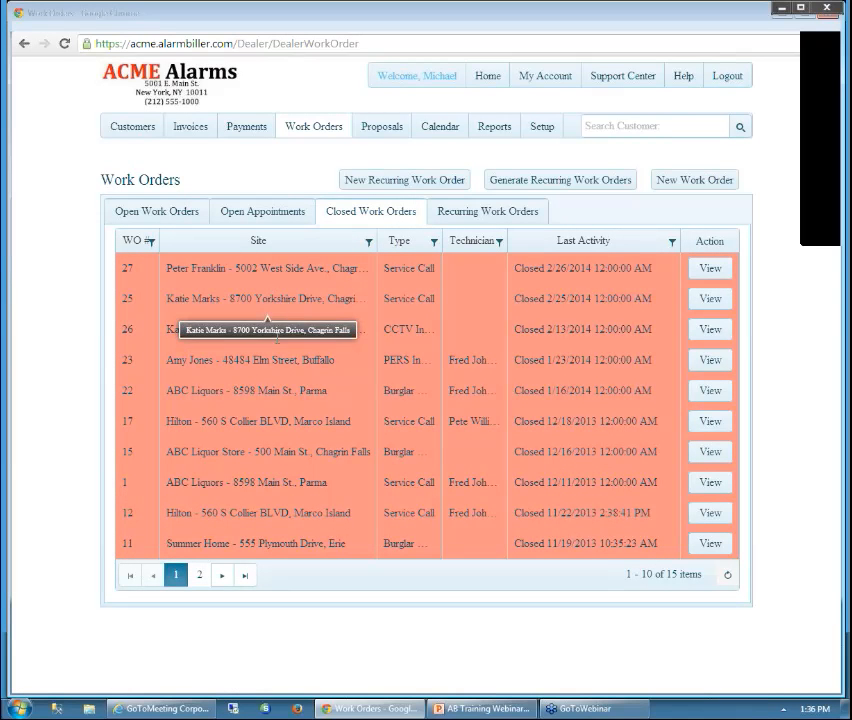
pyautogui.click(202, 577)
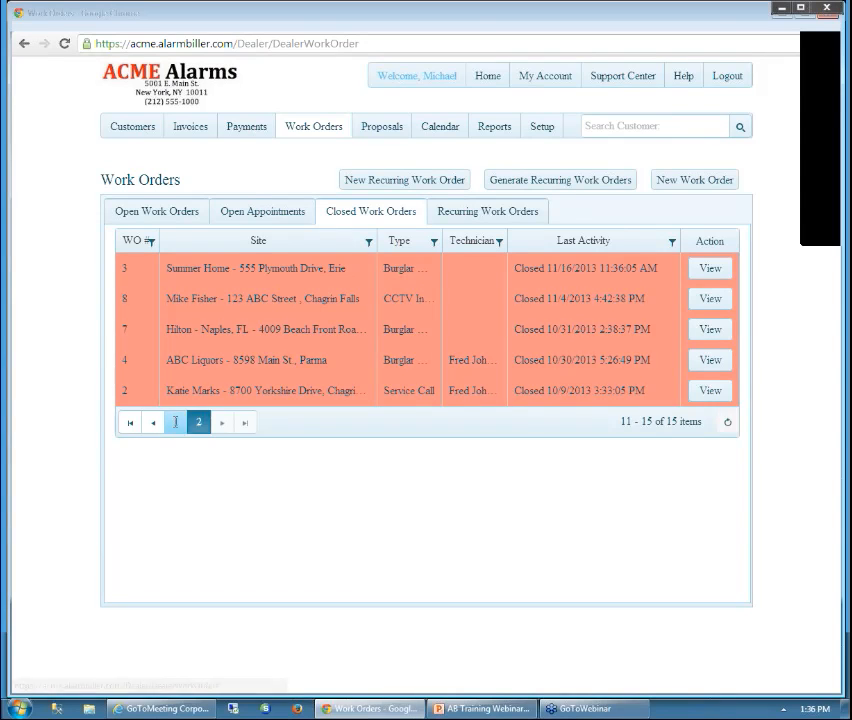
pyautogui.click(175, 370)
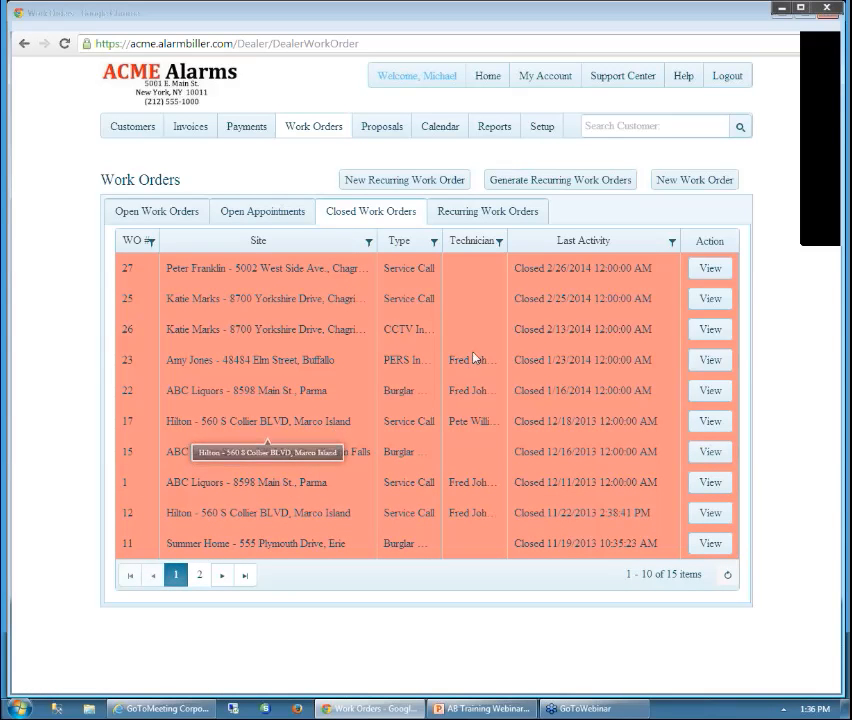
pyautogui.click(490, 213)
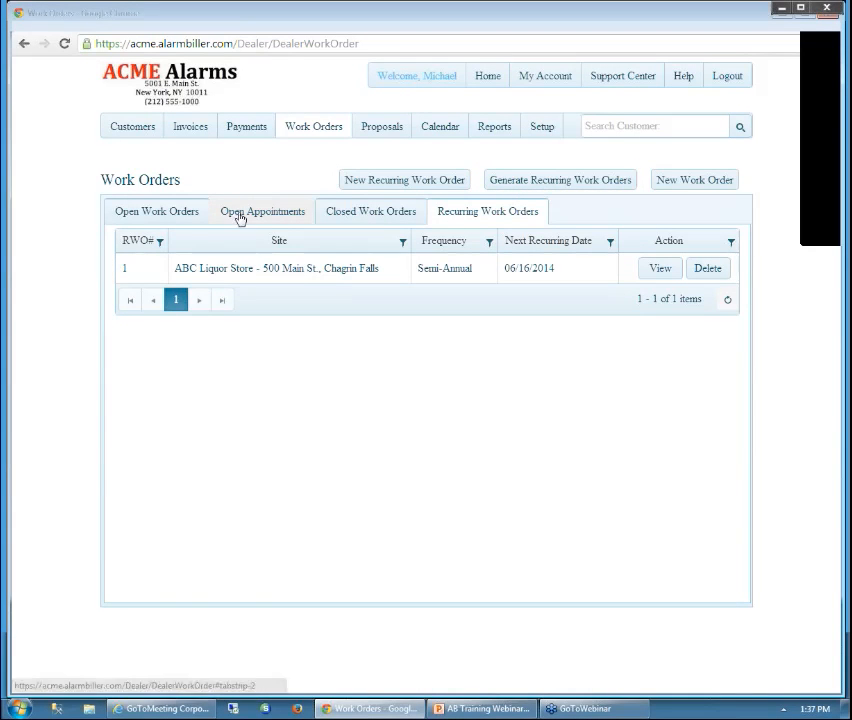
pyautogui.click(184, 216)
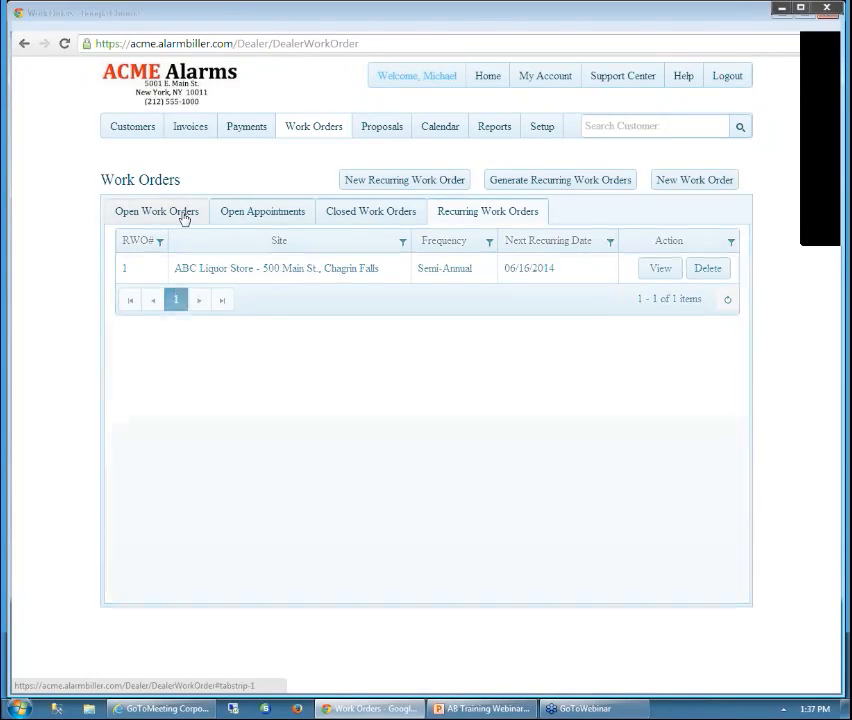
# Find the customer from the dashboard search and list their open work orders
pyautogui.click(105, 23)
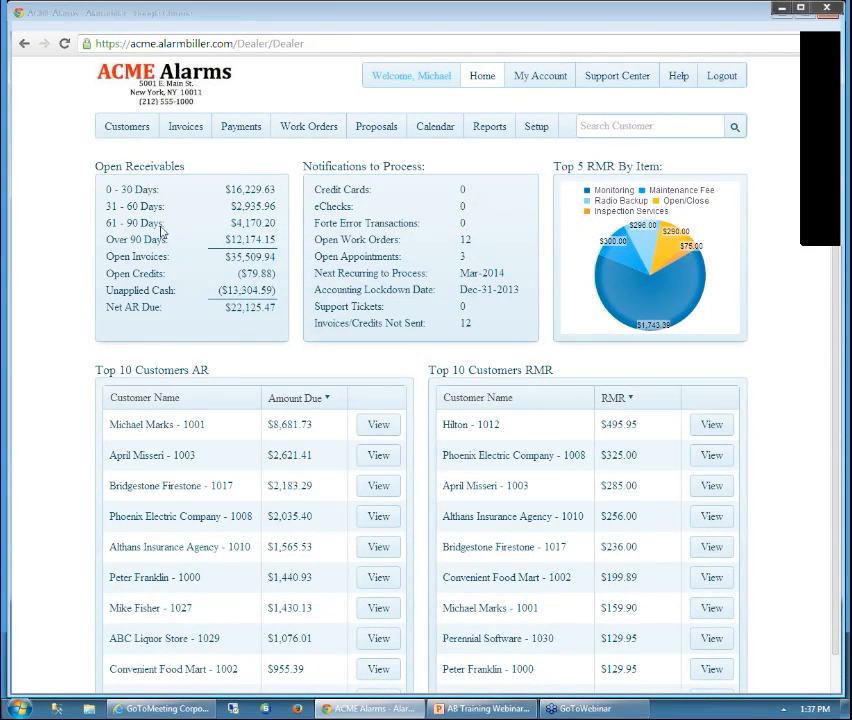
pyautogui.click(621, 124)
pyautogui.write('peter')
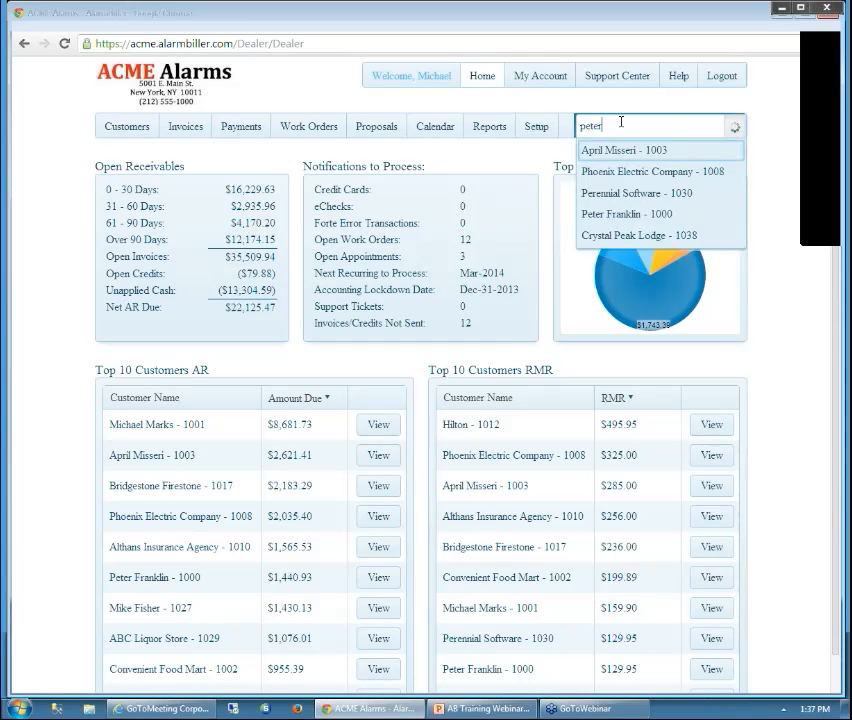
pyautogui.click(625, 151)
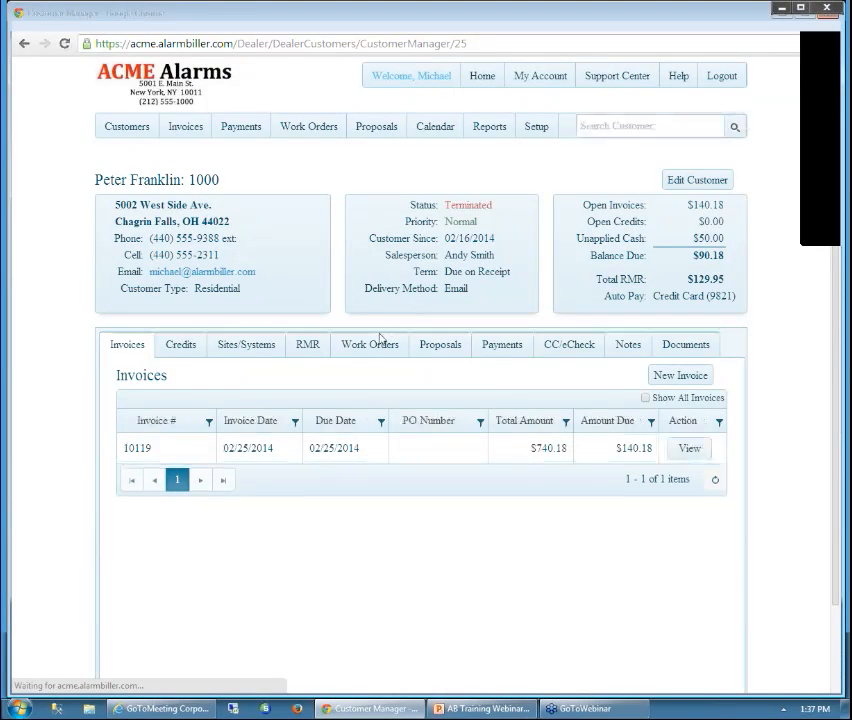
pyautogui.click(376, 349)
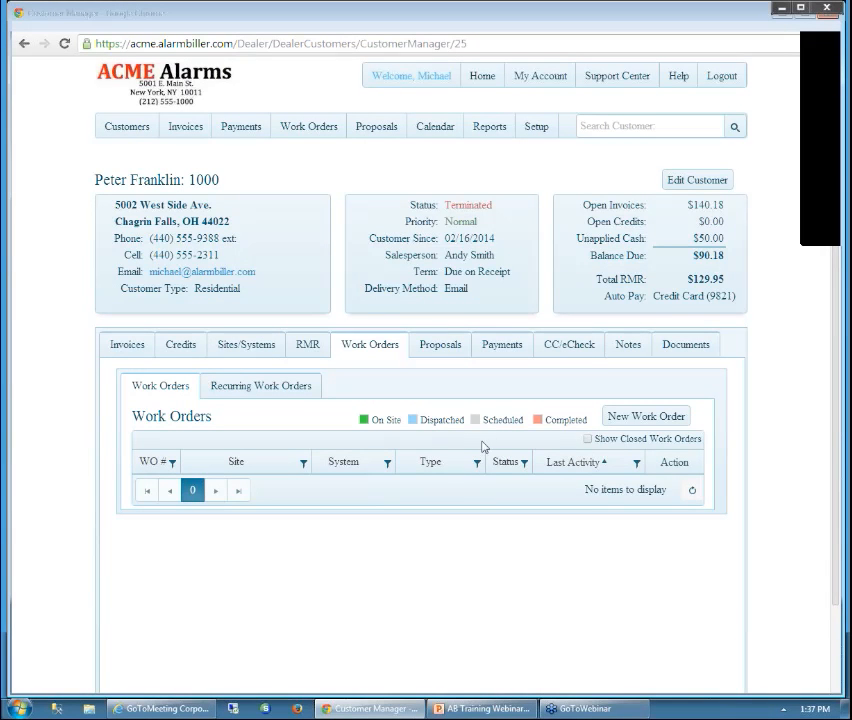
pyautogui.click(591, 441)
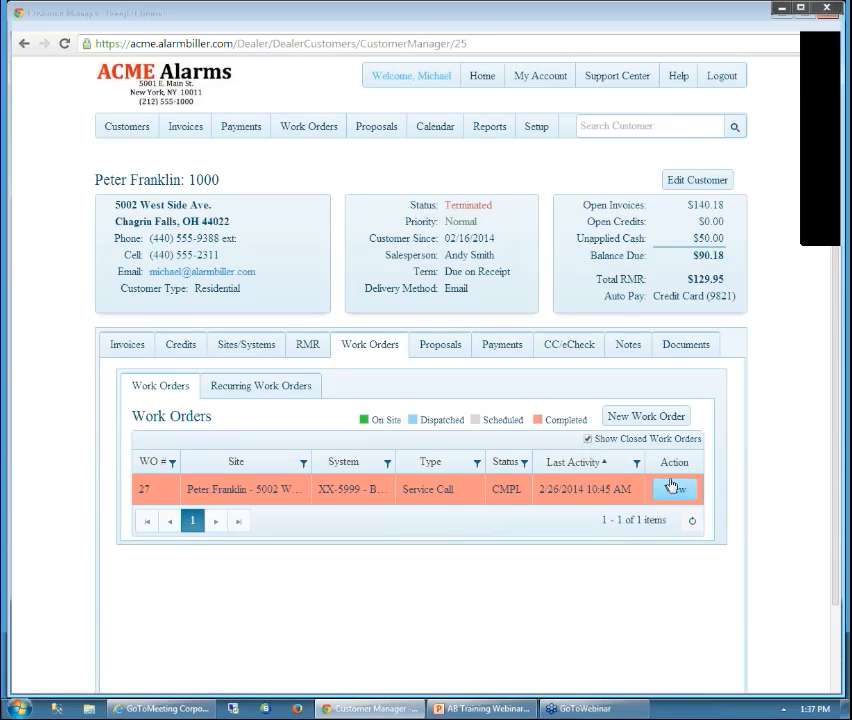
pyautogui.click(589, 440)
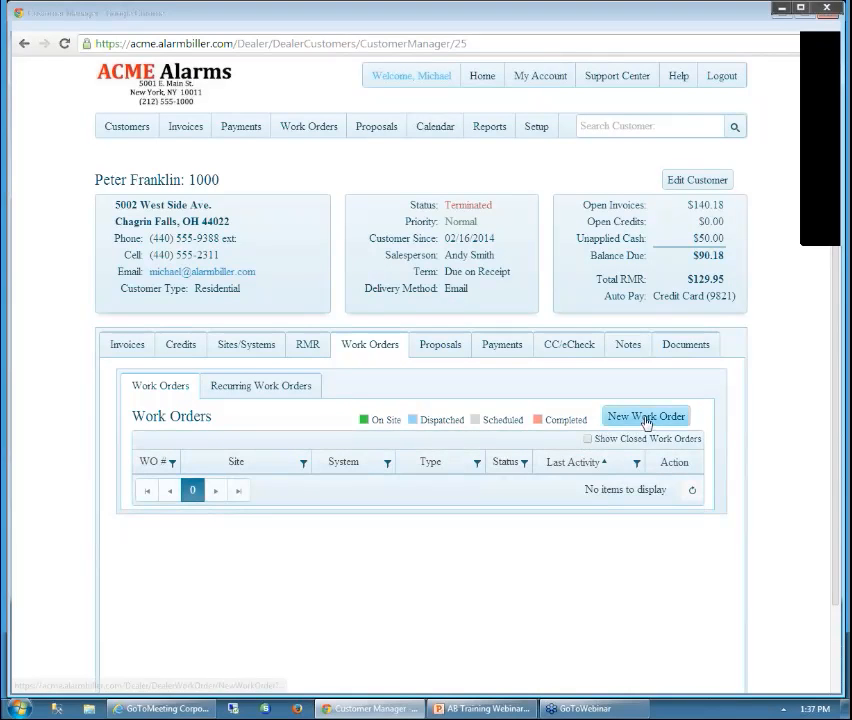
# Create a Service Call work order, status New, with a technician and description 'keypad at the backdoor is not working'
pyautogui.click(642, 417)
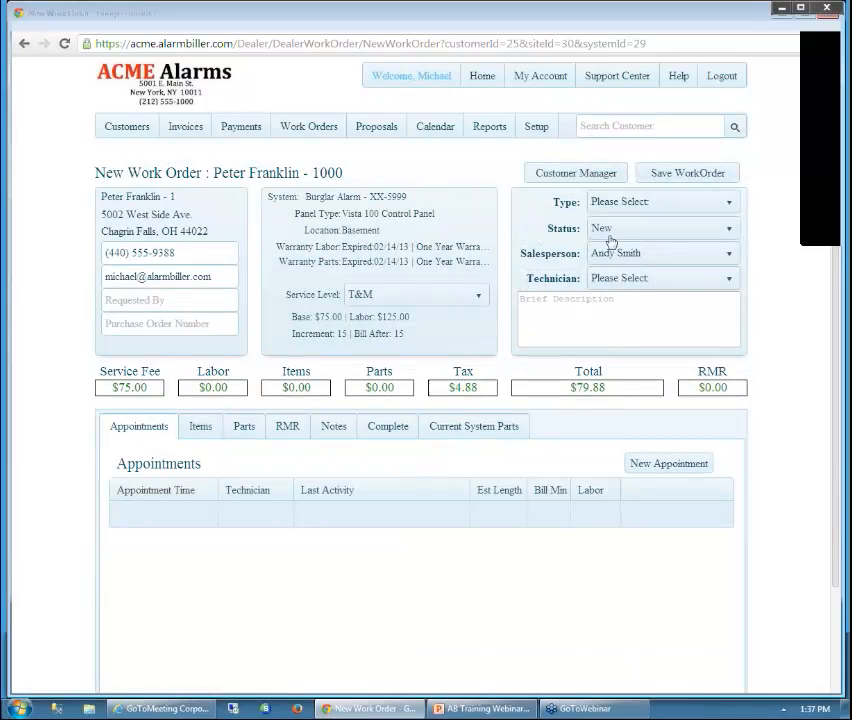
pyautogui.click(731, 206)
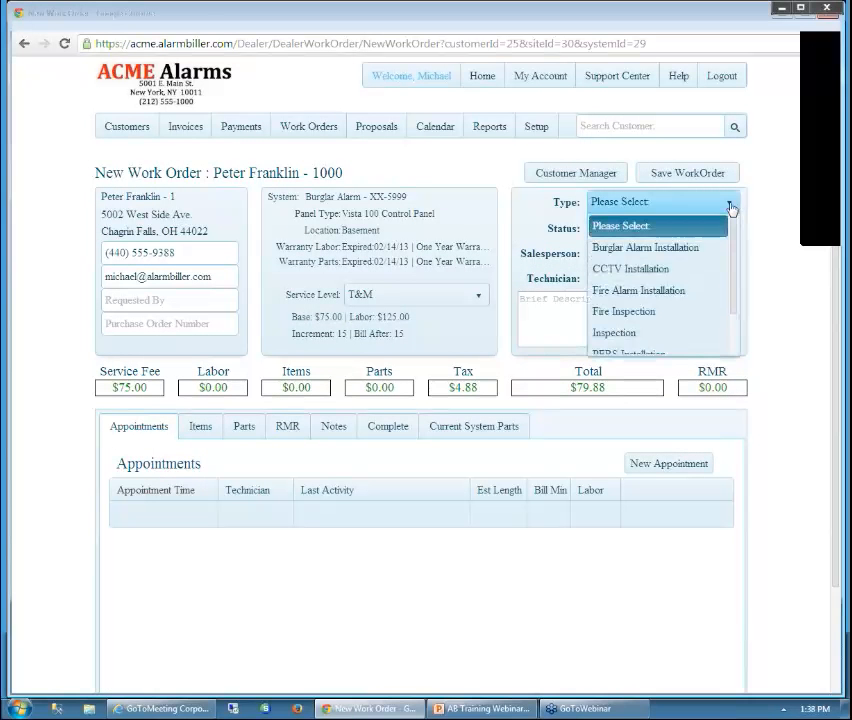
pyautogui.scroll(-1, 732, 255)
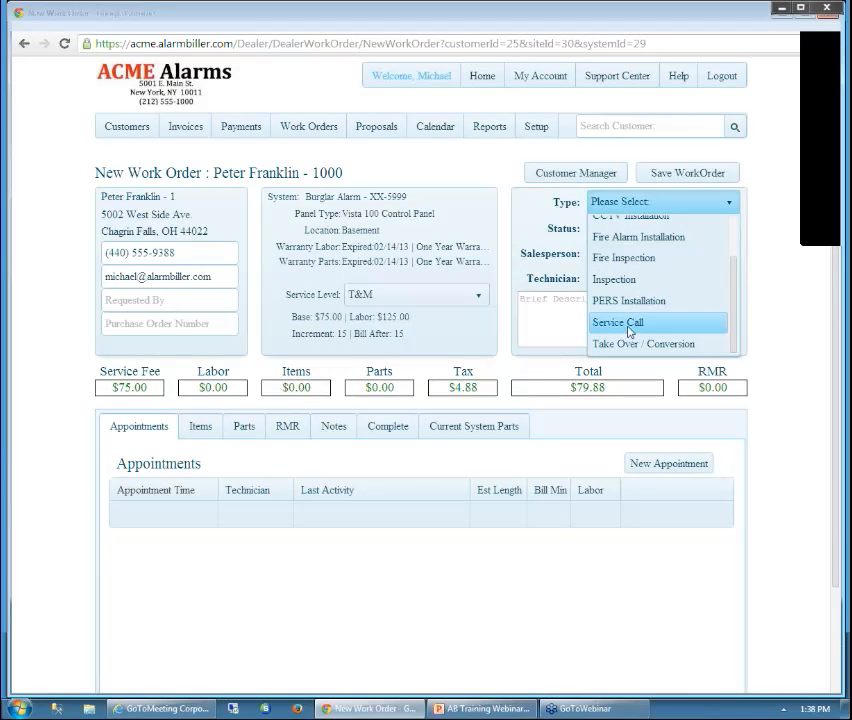
pyautogui.click(628, 327)
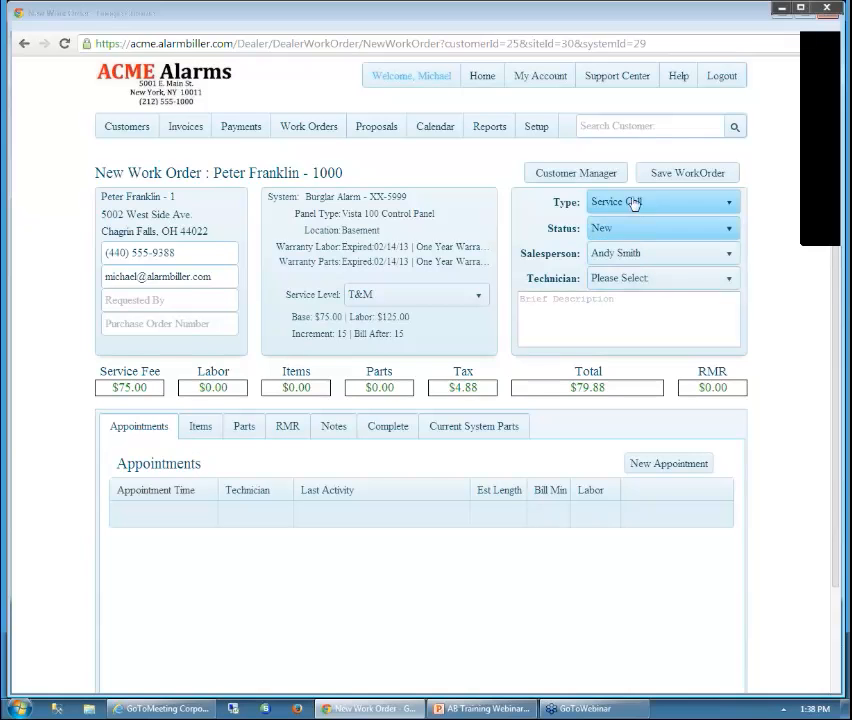
pyautogui.click(733, 229)
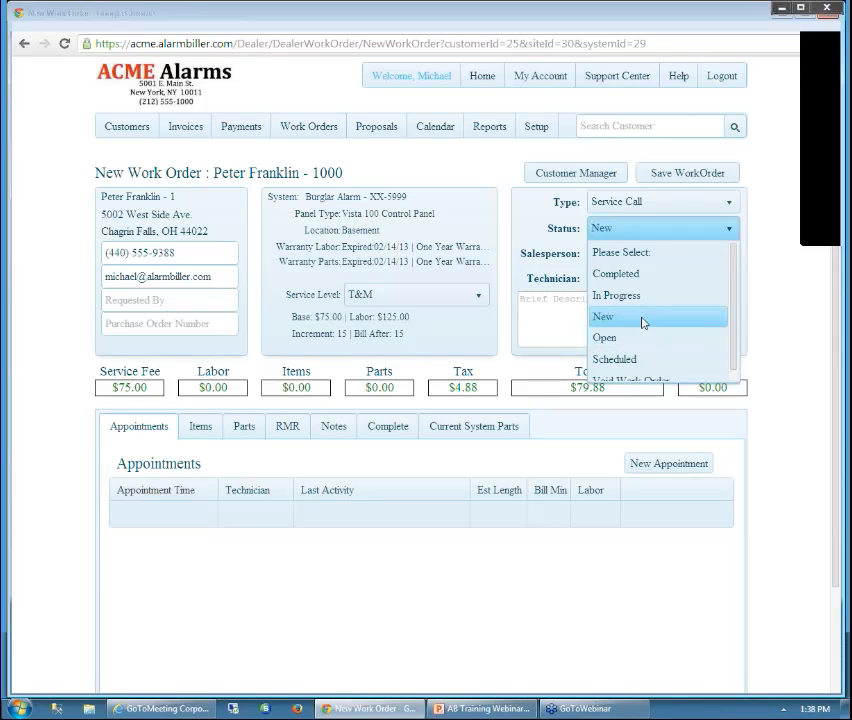
pyautogui.click(643, 322)
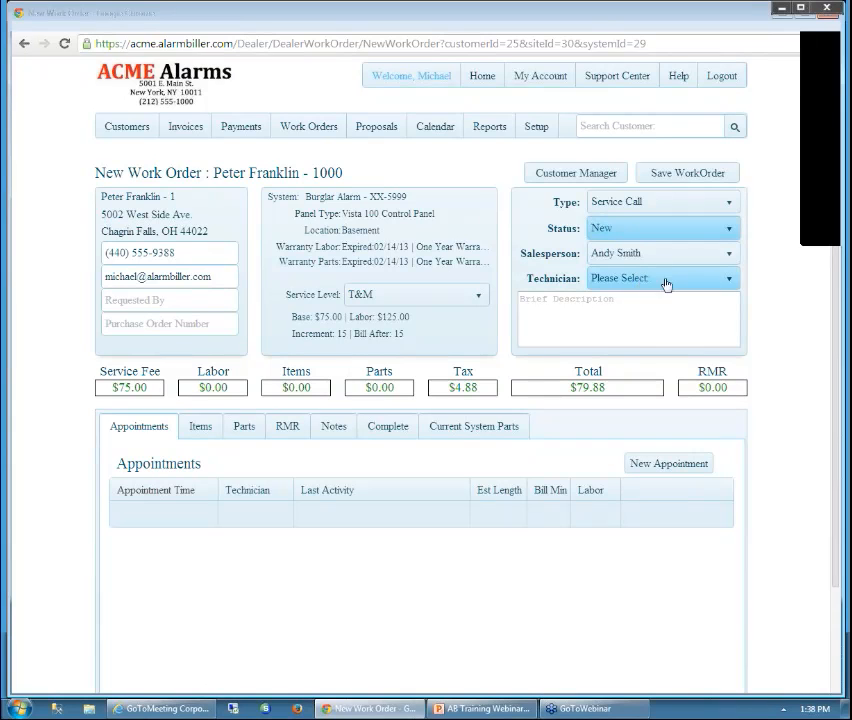
pyautogui.click(726, 284)
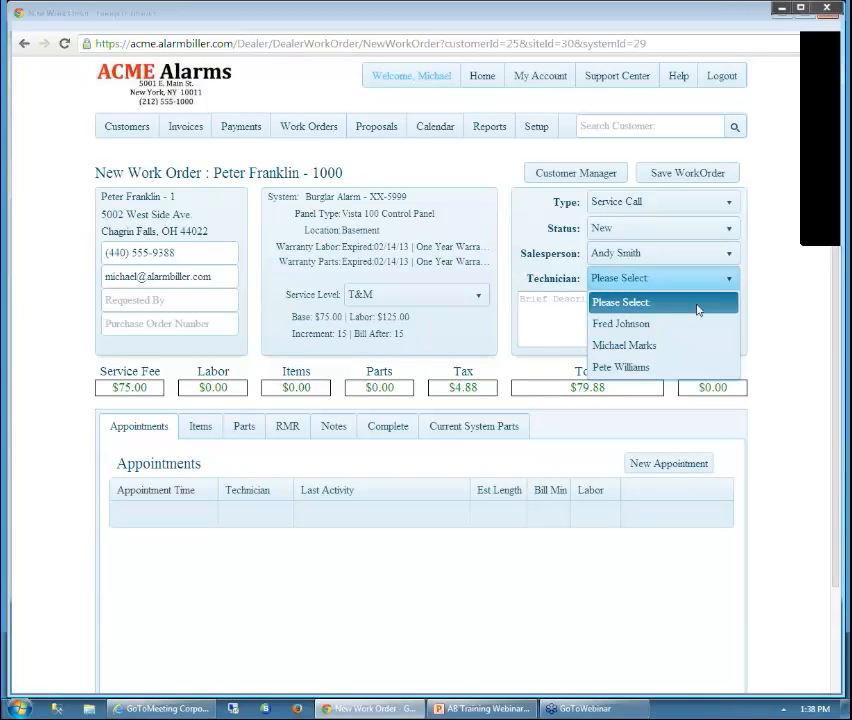
pyautogui.click(631, 325)
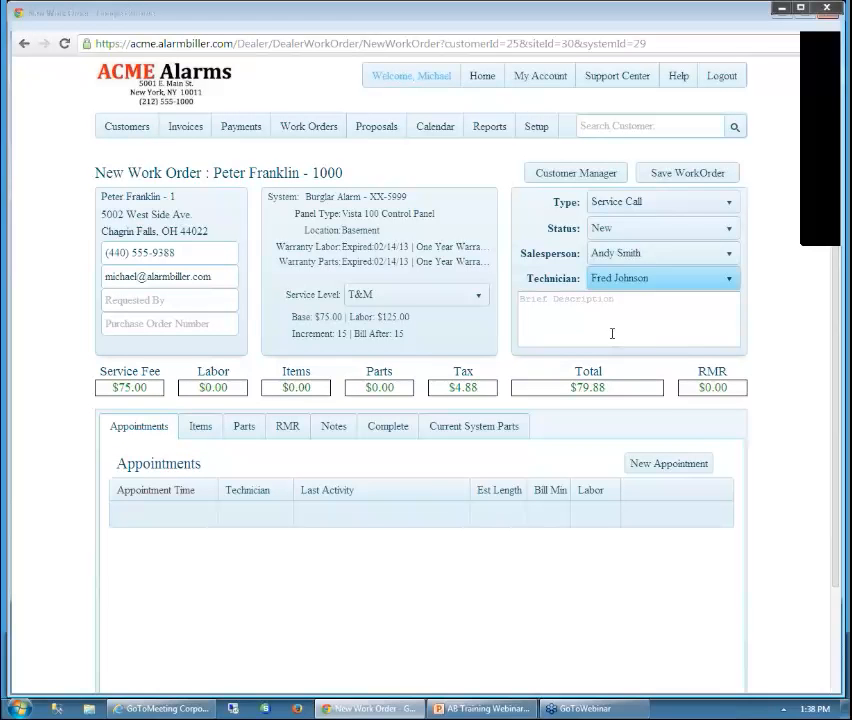
pyautogui.click(555, 314)
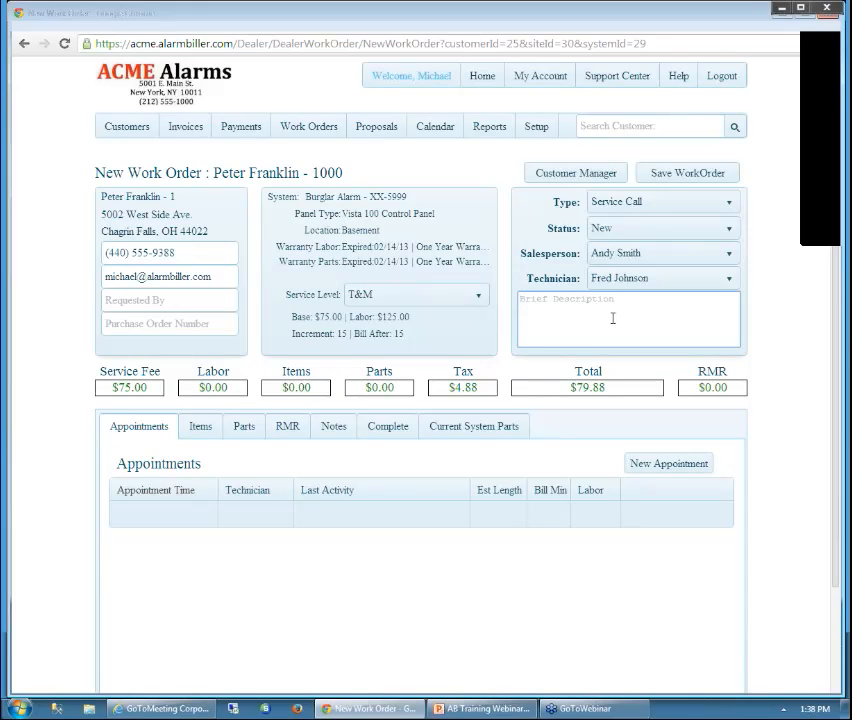
pyautogui.write('keypad at the backdoor is not working')
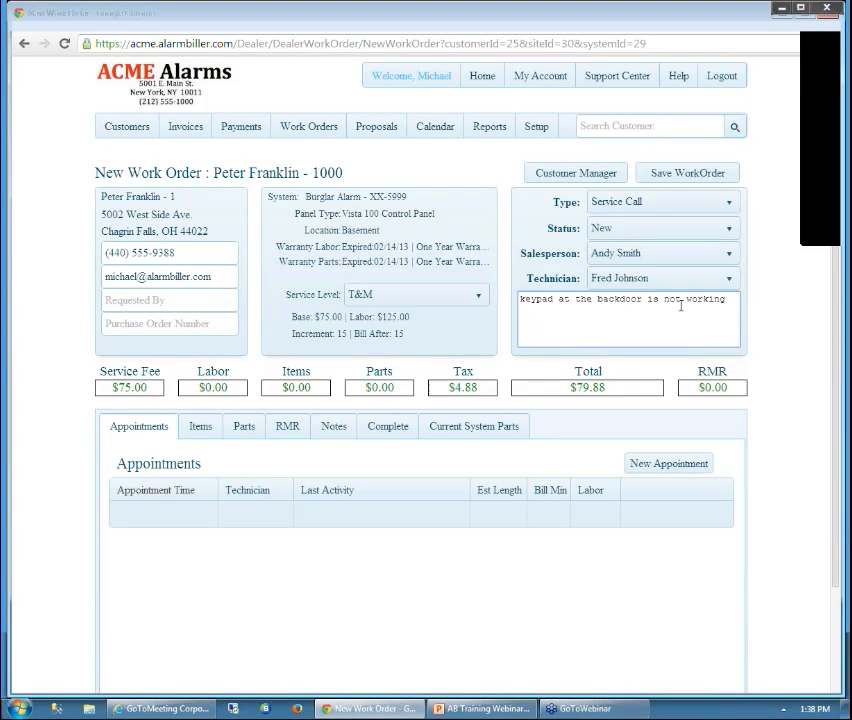
# Add a note row reading 'add a new note here' to the work order's notes
pyautogui.click(342, 434)
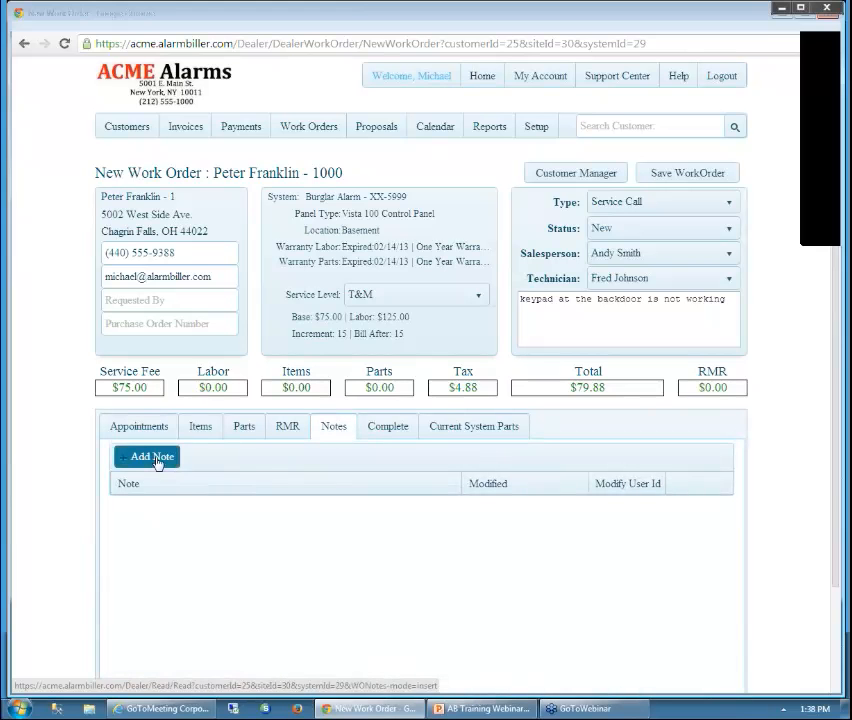
pyautogui.click(134, 456)
pyautogui.click(193, 512)
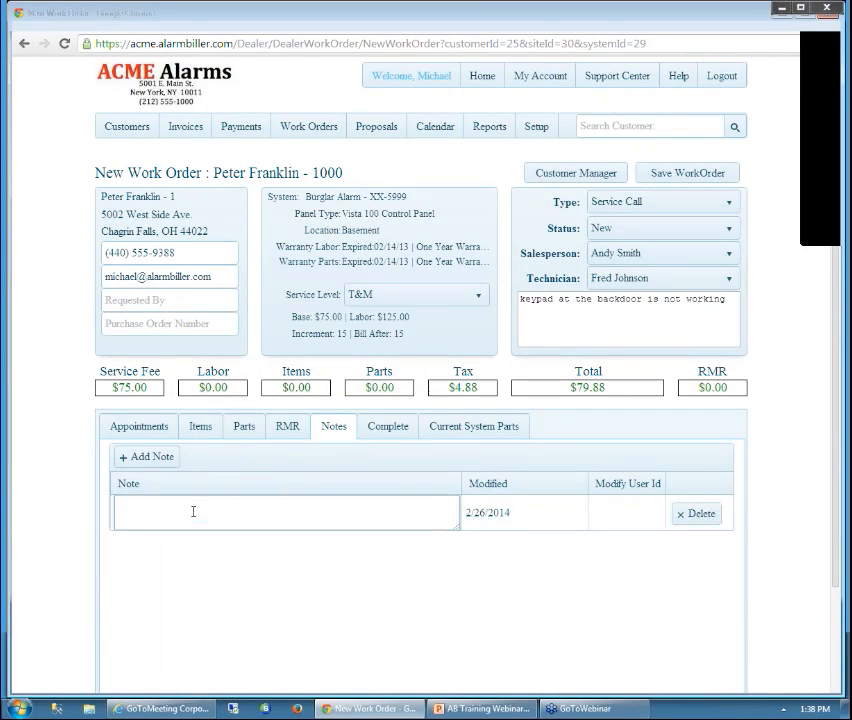
pyautogui.write('add a new note here')
pyautogui.press('Tab')
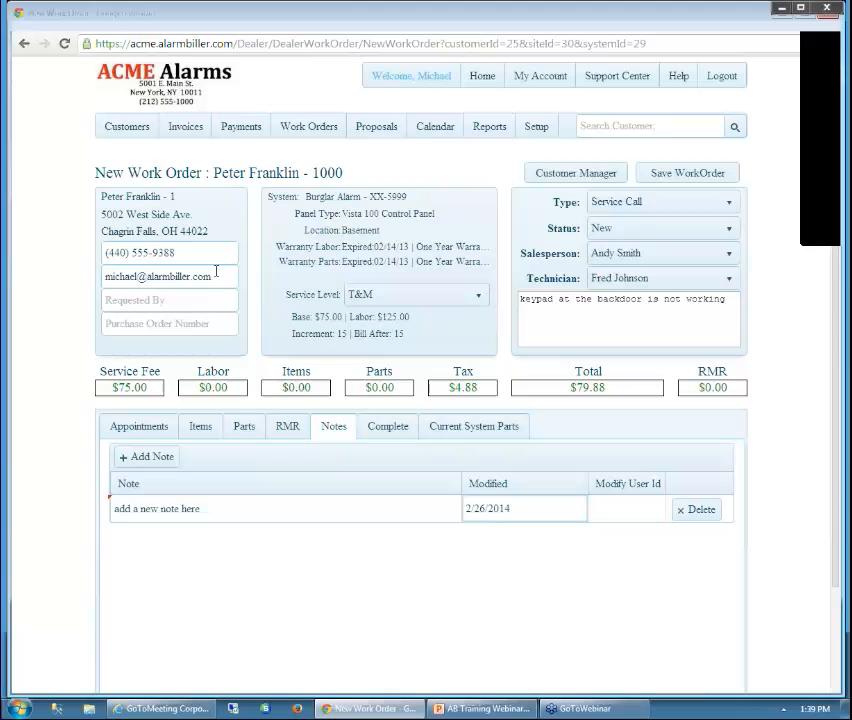
# Enter the requester's name and purchase order number 32423423
pyautogui.click(176, 300)
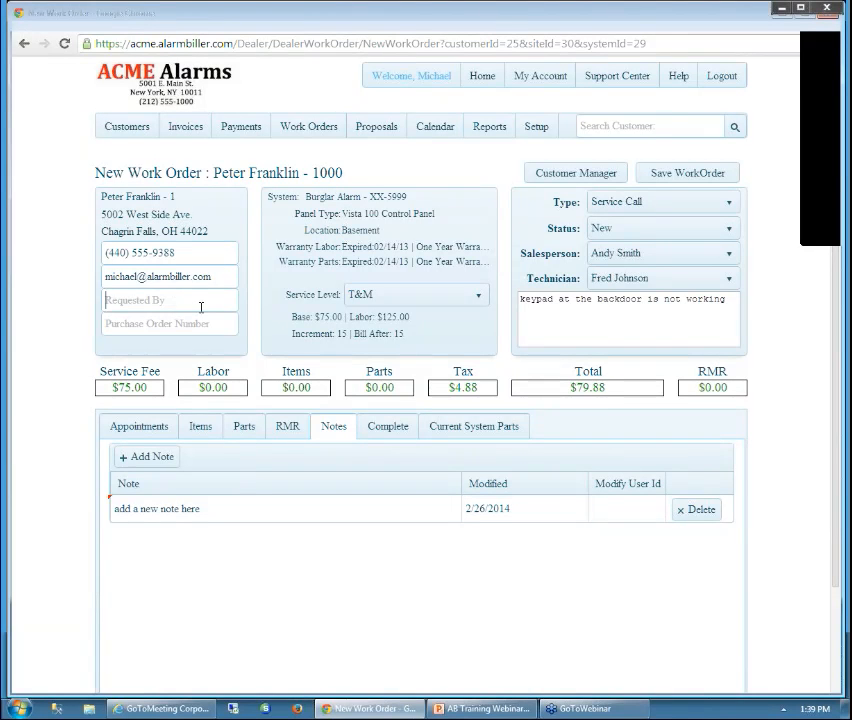
pyautogui.write('Peter')
pyautogui.press('Tab')
pyautogui.write('32423423')
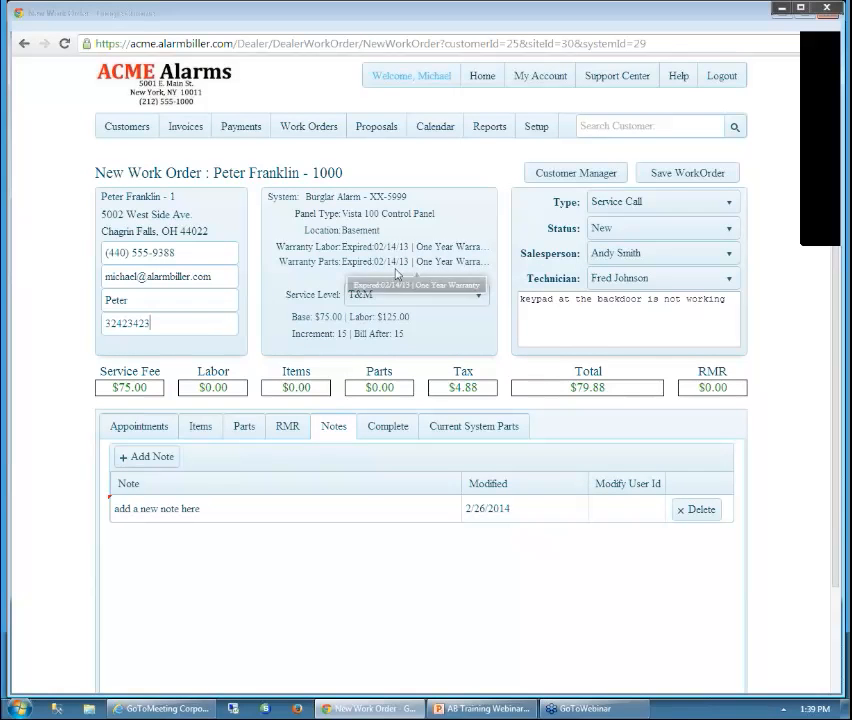
# Try Full Maintenance Contract as the service level, then set it back to T&M
pyautogui.click(480, 299)
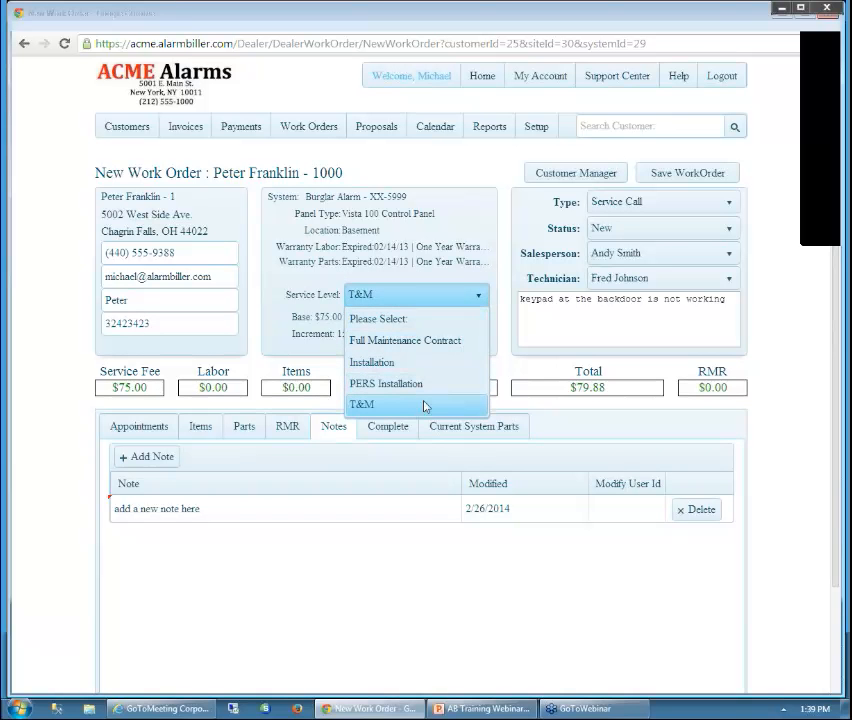
pyautogui.click(428, 405)
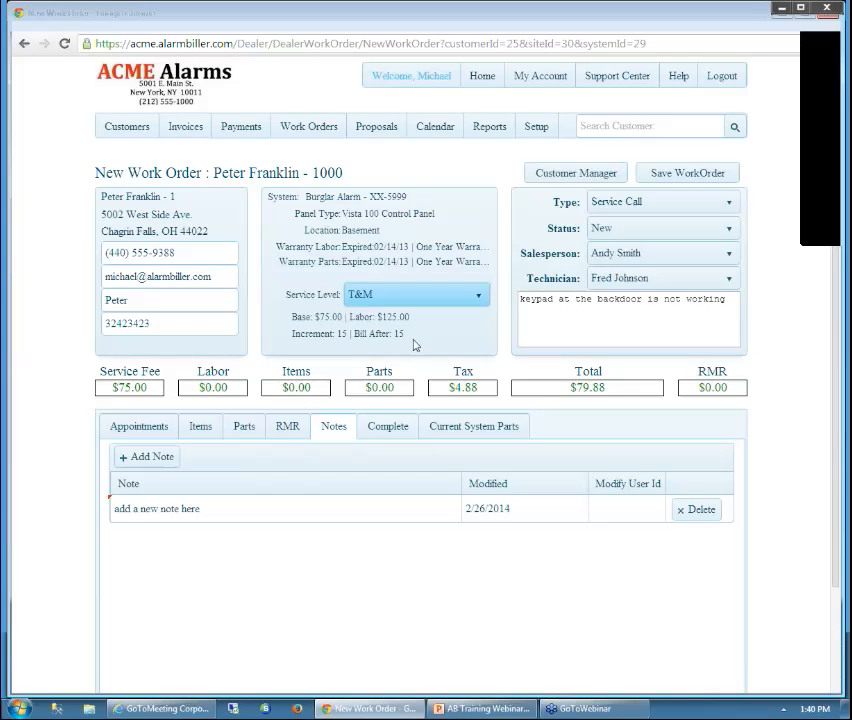
pyautogui.click(479, 300)
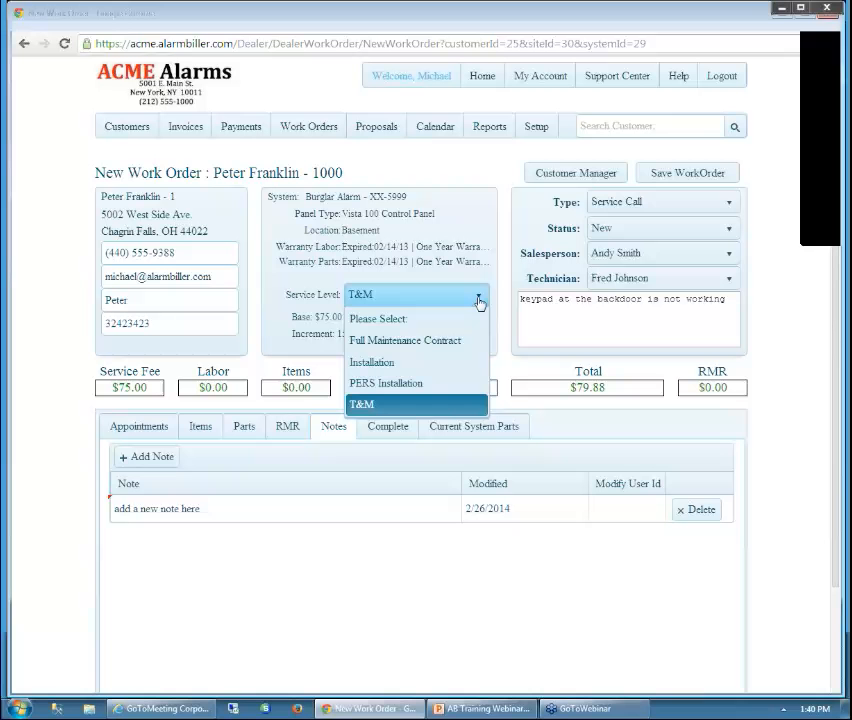
pyautogui.click(418, 345)
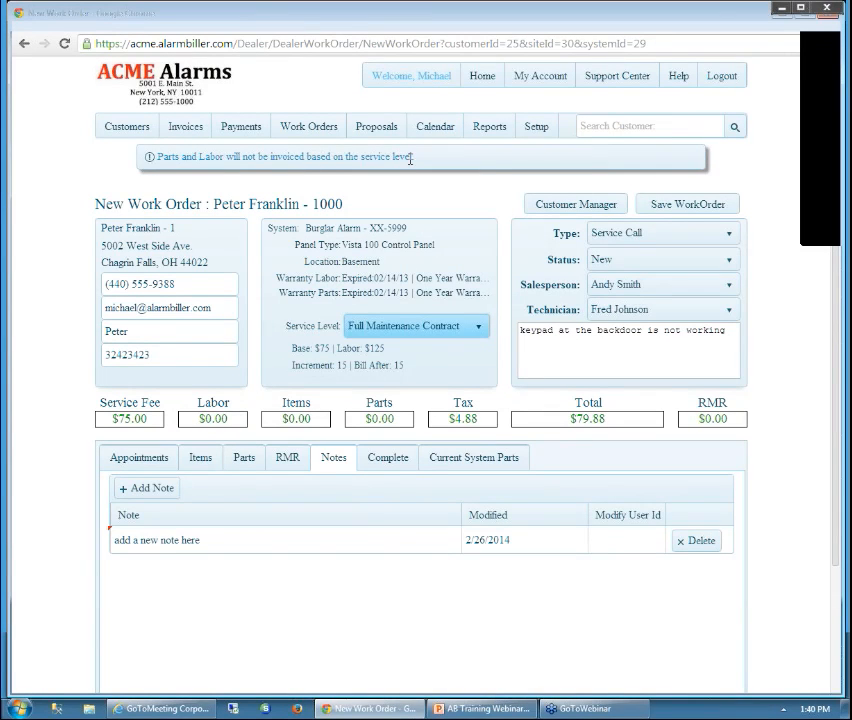
pyautogui.click(482, 335)
pyautogui.click(396, 438)
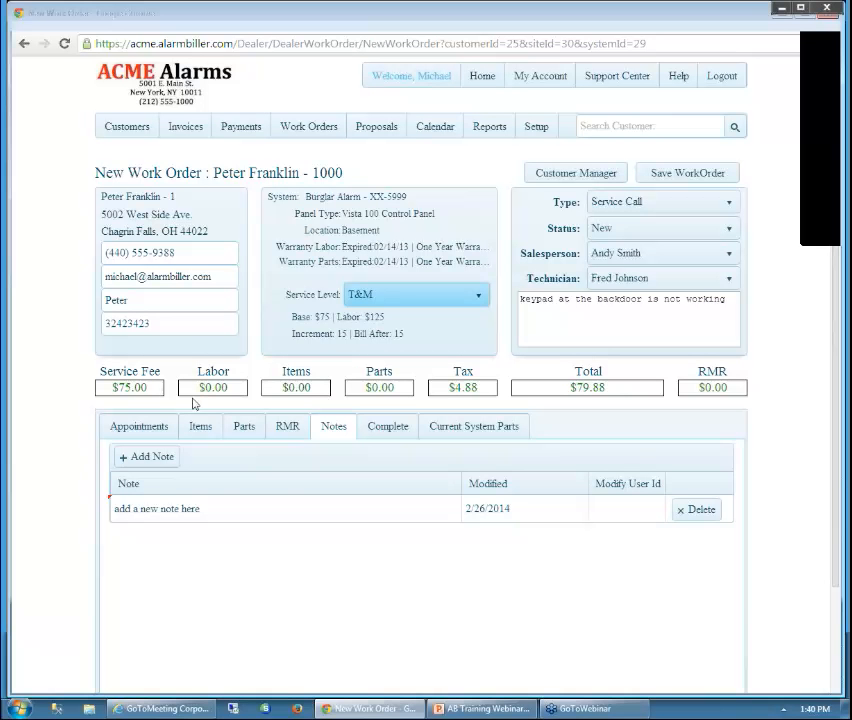
# Schedule a 60-minute appointment on 2/26/2014 at 1:45 PM with the assigned technician
pyautogui.click(148, 428)
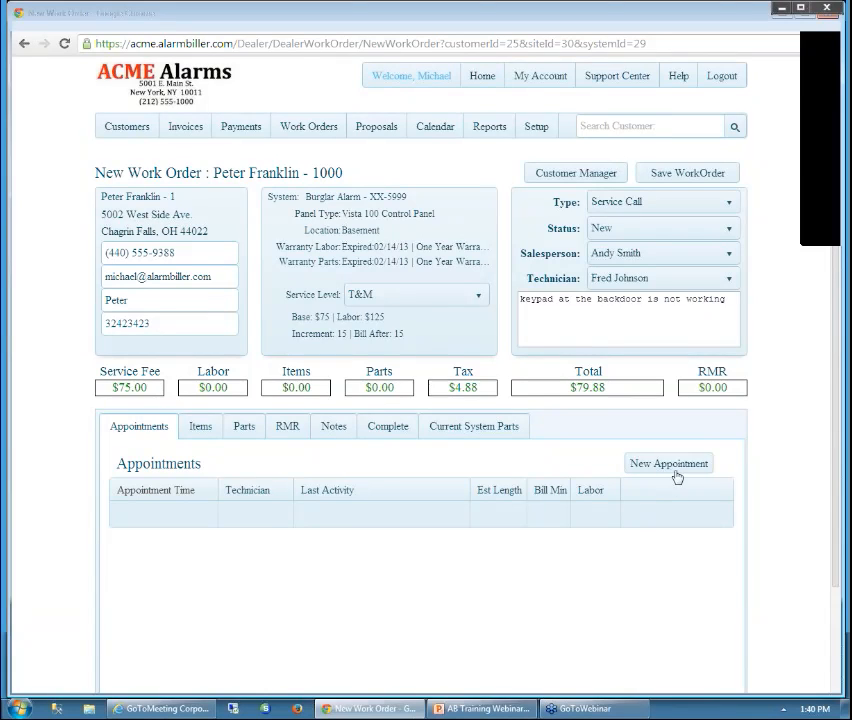
pyautogui.click(676, 472)
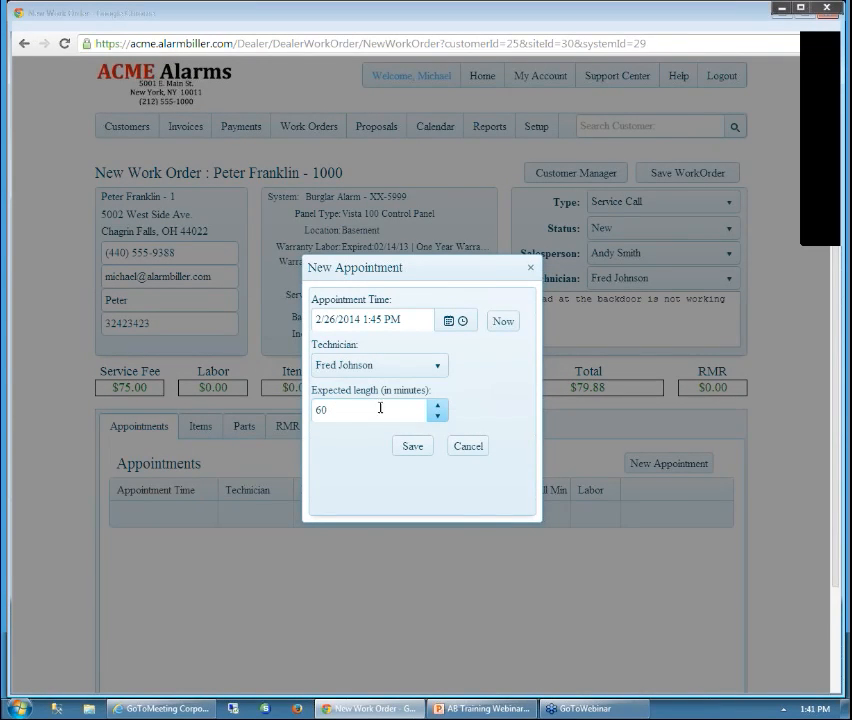
pyautogui.click(421, 449)
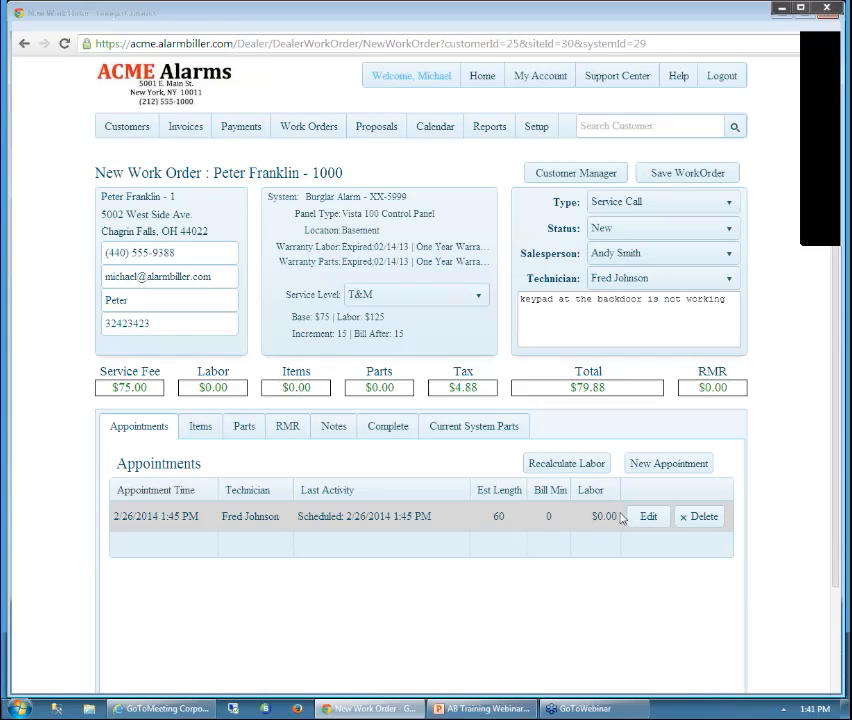
# Save the new work order, then open work order 28's details from the Work Orders list
pyautogui.click(684, 174)
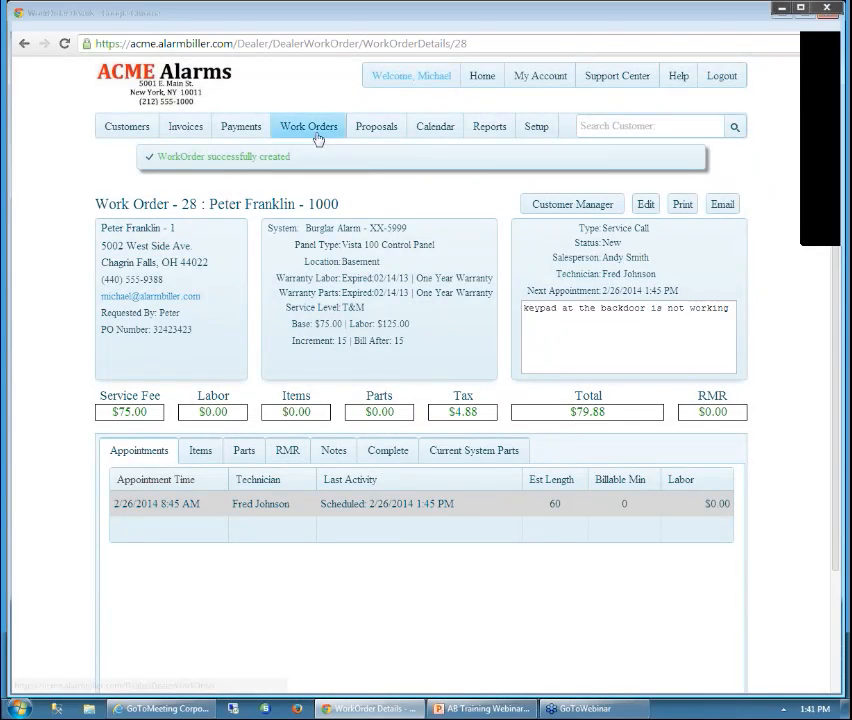
pyautogui.click(316, 133)
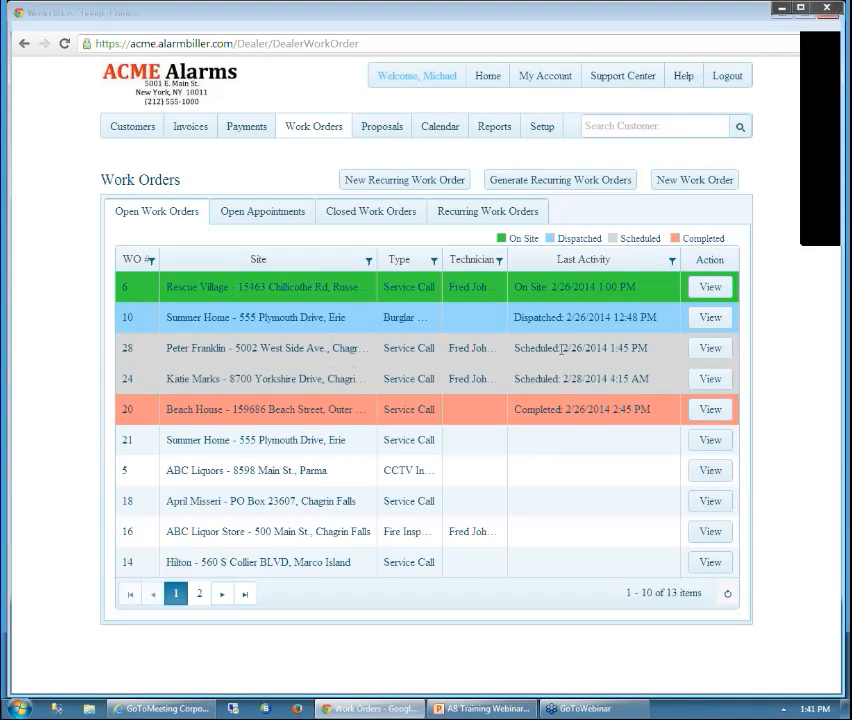
pyautogui.click(712, 349)
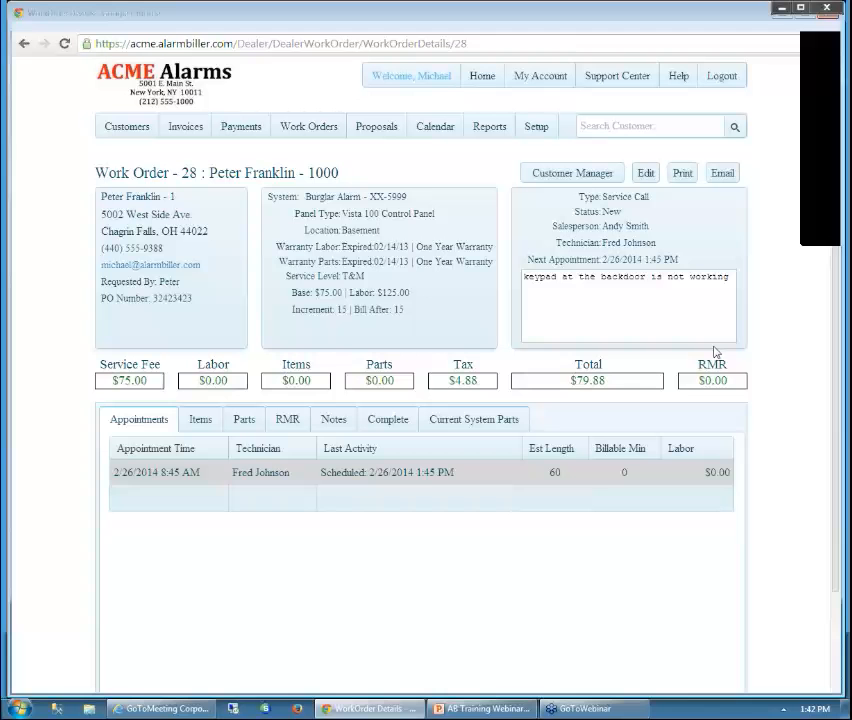
# Set the appointment's dispatch time to 1:42 PM, save work order 28, and return to Work Orders
pyautogui.click(647, 174)
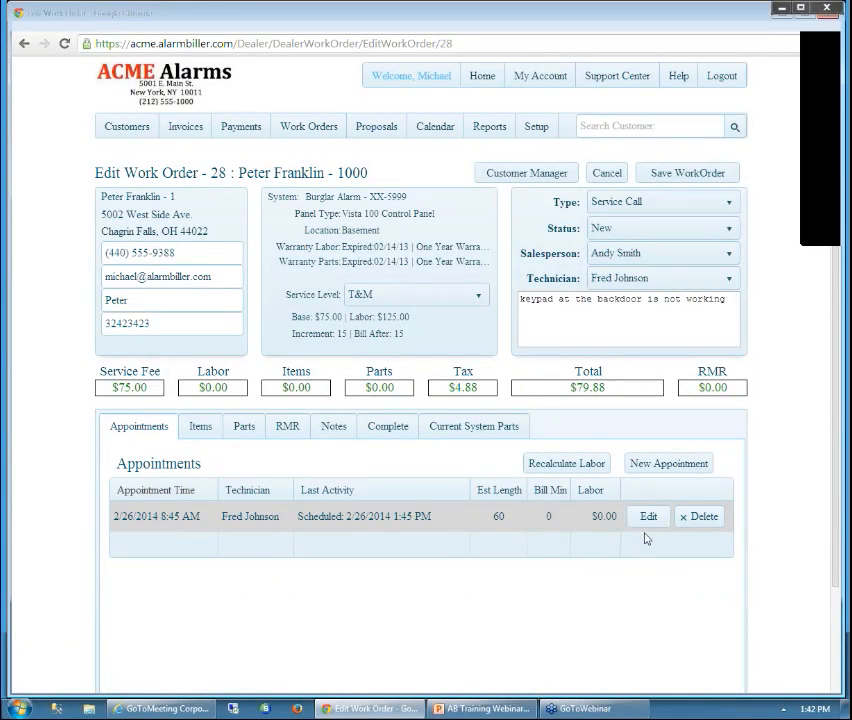
pyautogui.click(648, 518)
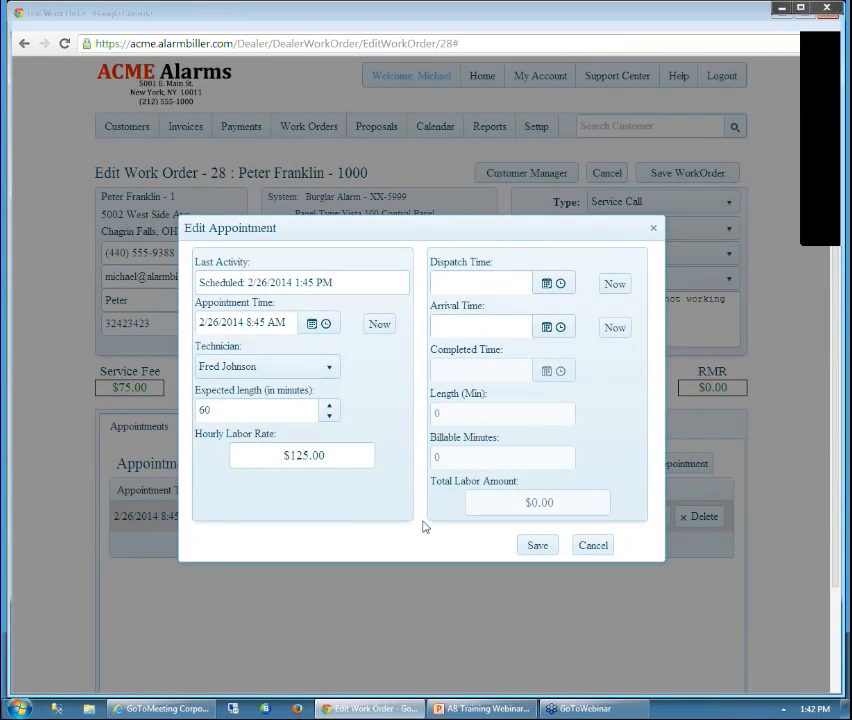
pyautogui.click(614, 285)
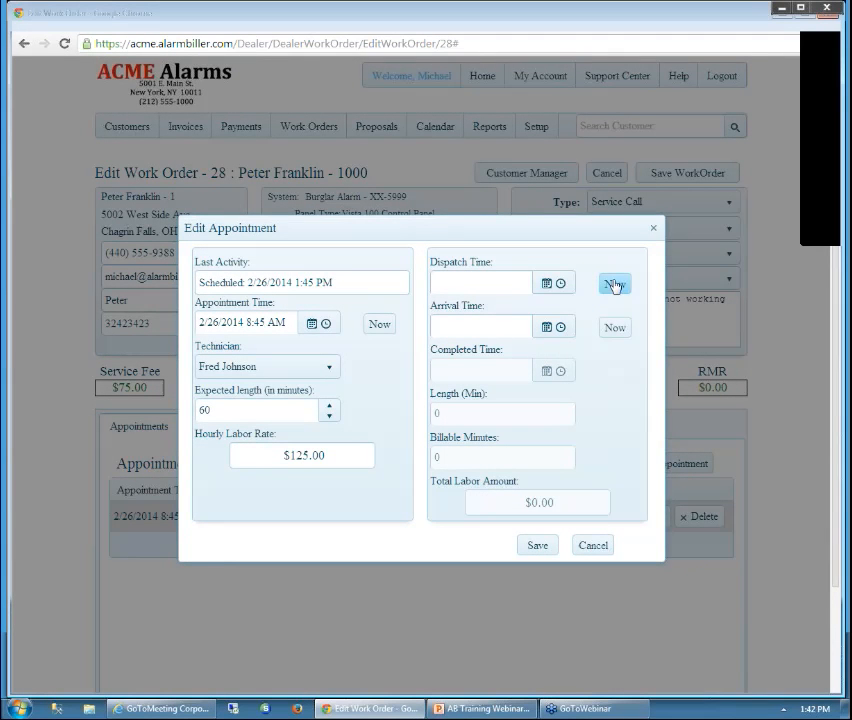
pyautogui.click(547, 550)
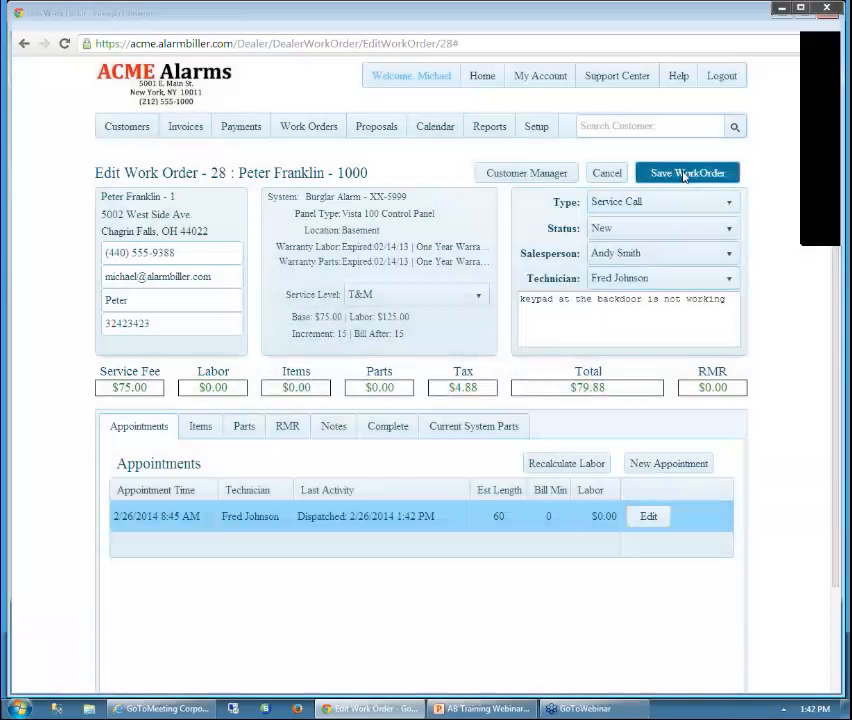
pyautogui.click(684, 178)
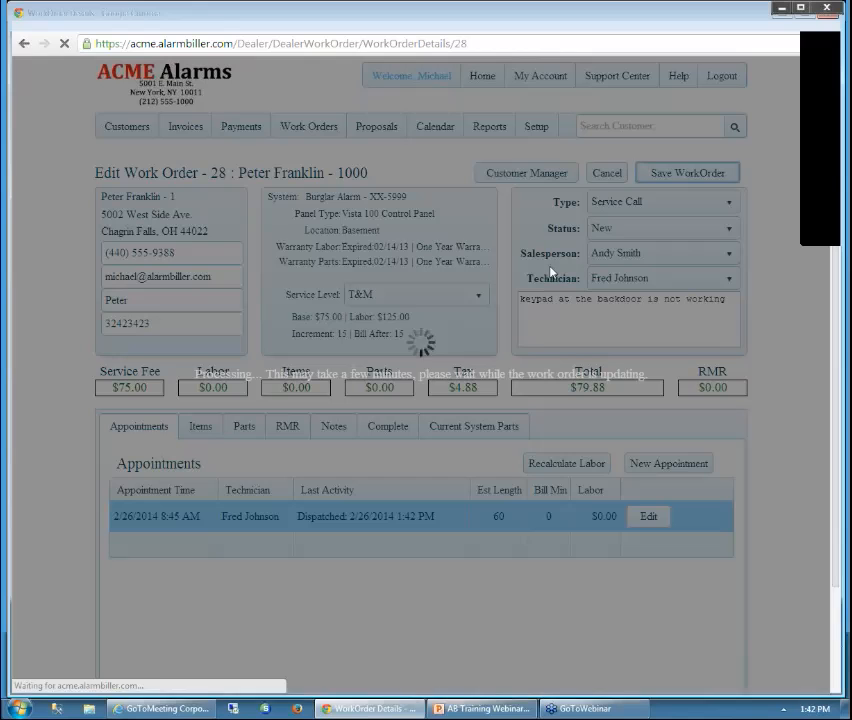
pyautogui.click(309, 126)
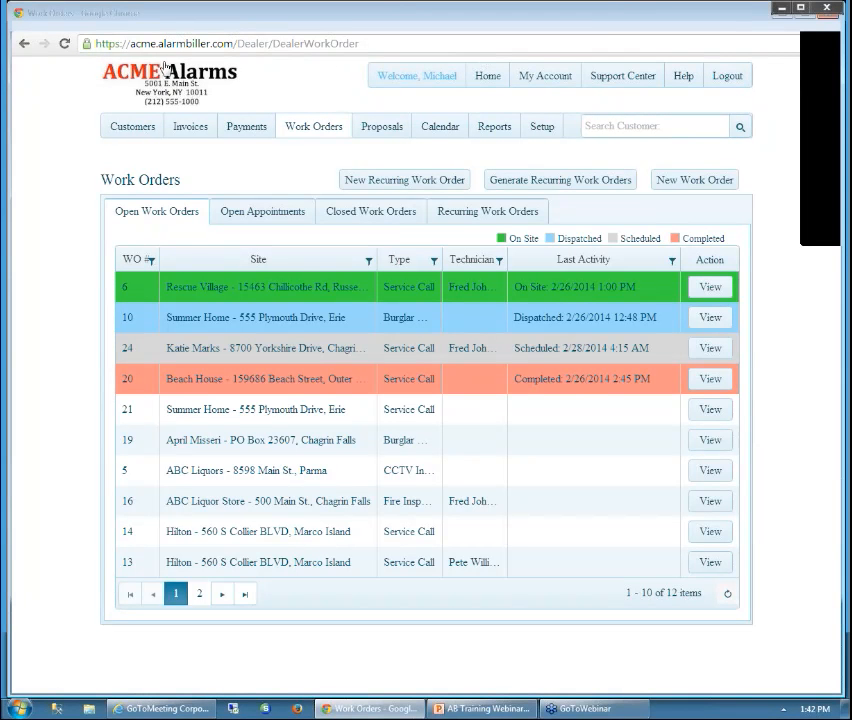
# Confirm work order 28 appears dispatched under Open Appointments, then reopen its appointment for editing
pyautogui.click(64, 45)
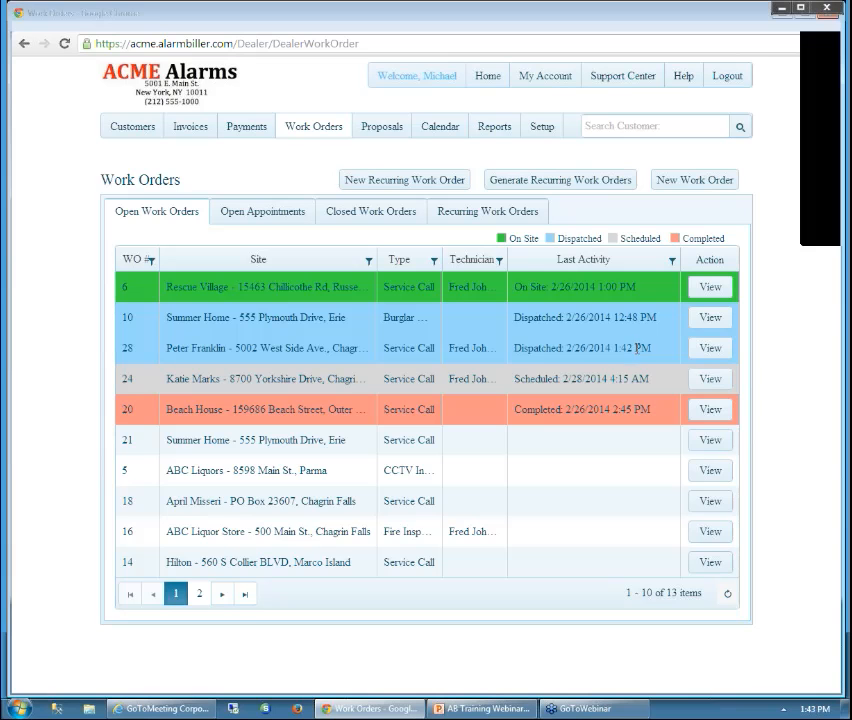
pyautogui.click(282, 218)
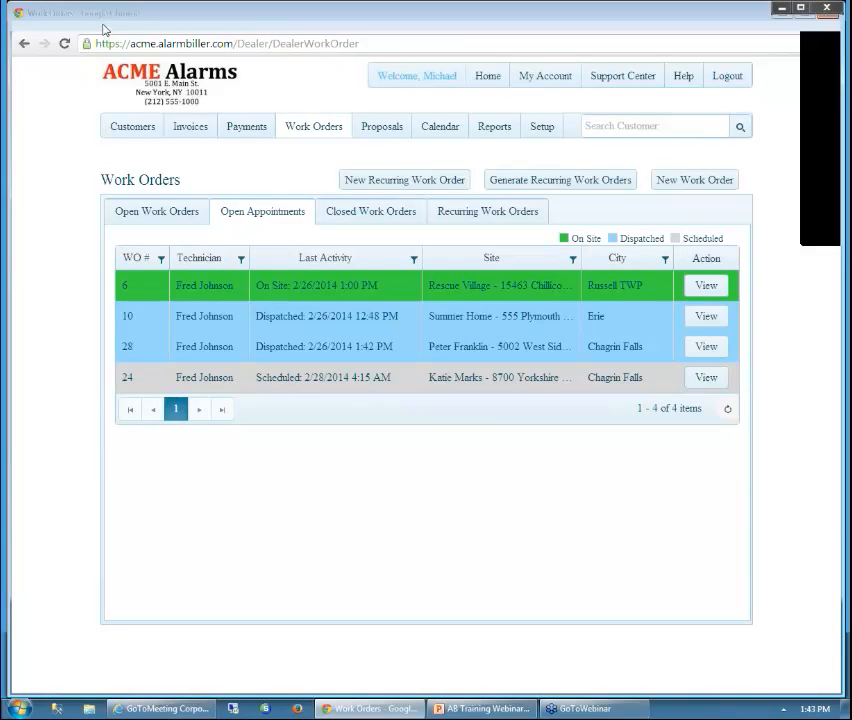
pyautogui.hotkey('alt', 'Left')
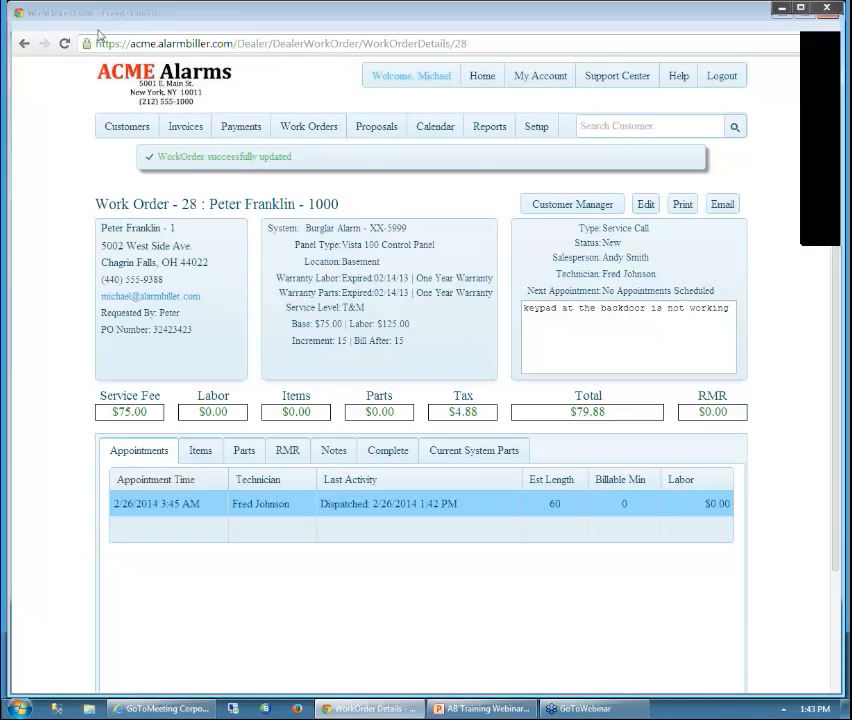
pyautogui.click(646, 206)
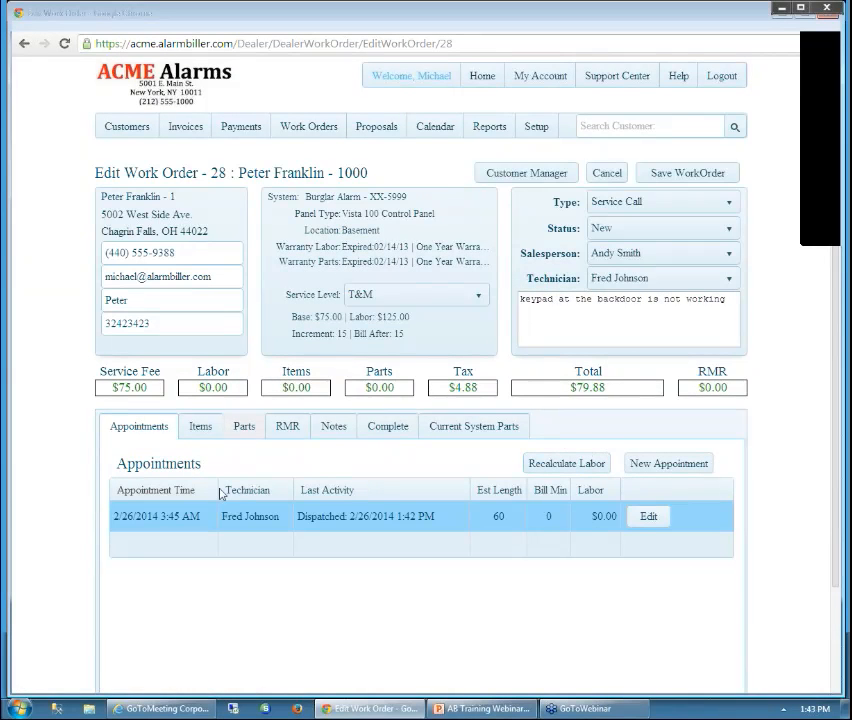
pyautogui.click(648, 515)
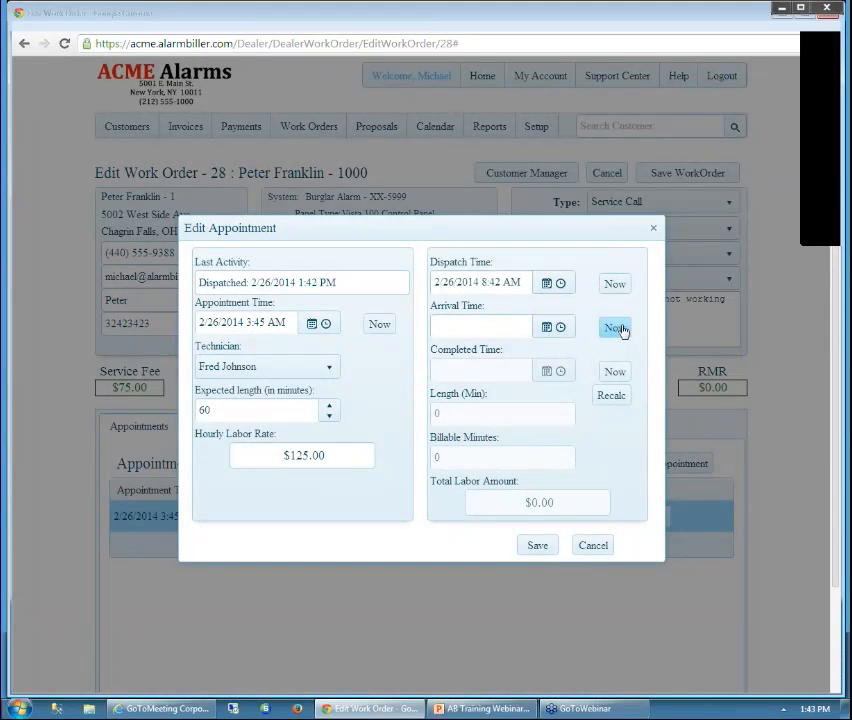
# Stamp the appointment's arrival time as 2/26/2014 1:43 PM, save it, and glance at the notes
pyautogui.click(618, 329)
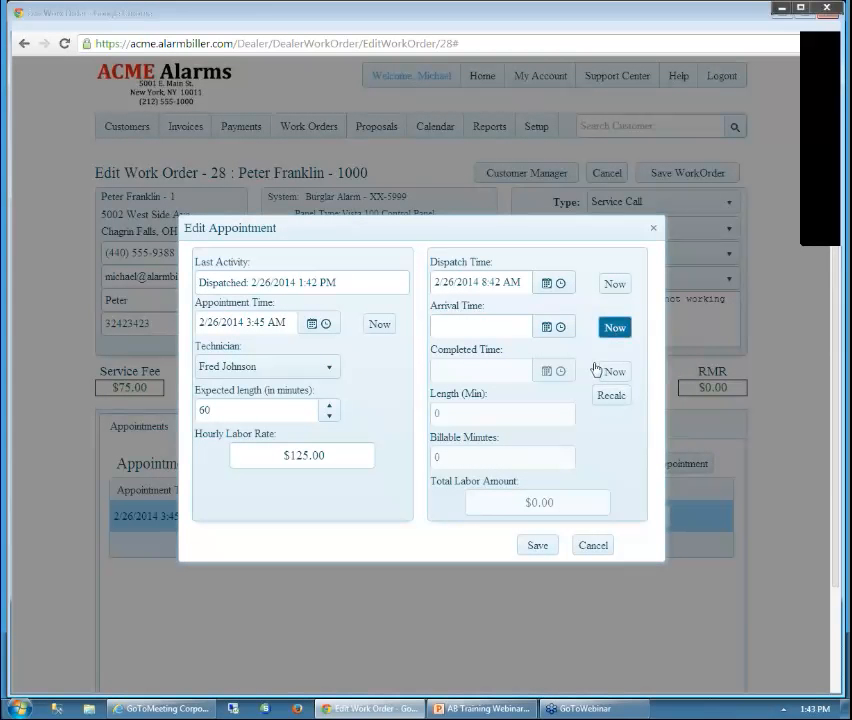
pyautogui.click(603, 333)
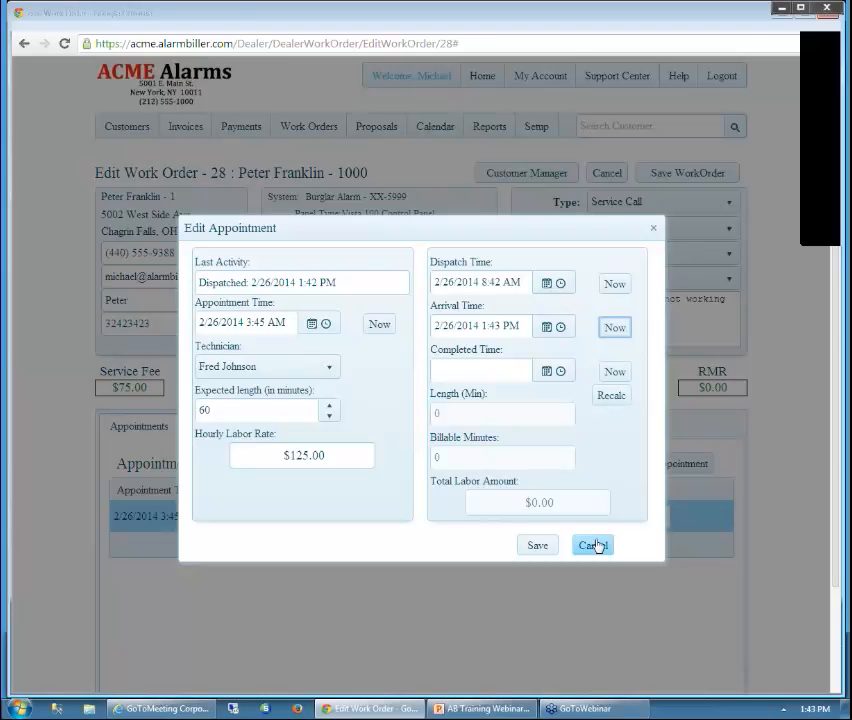
pyautogui.moveTo(564, 236); pyautogui.dragTo(422, 267)
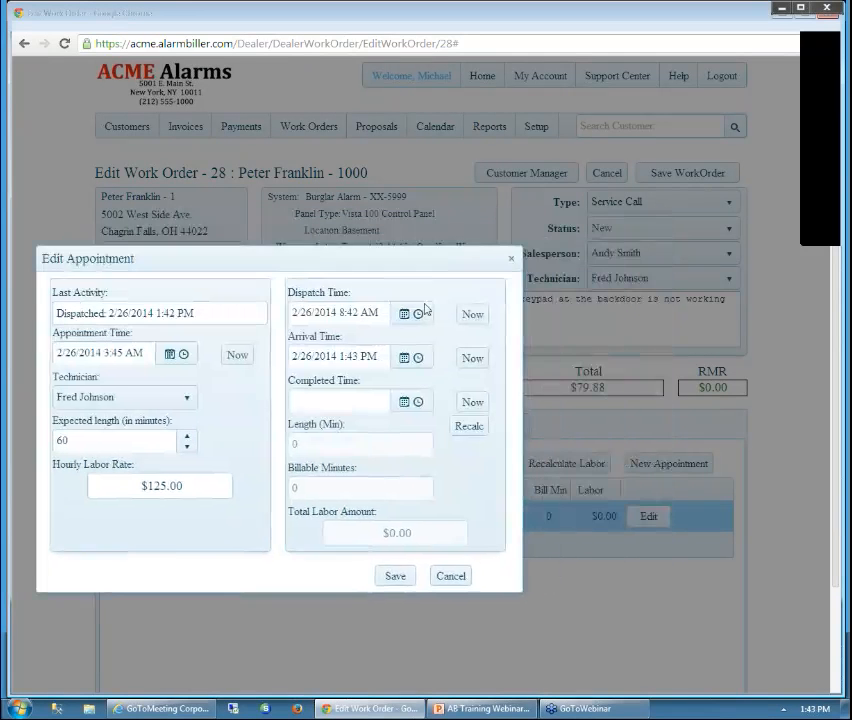
pyautogui.click(397, 579)
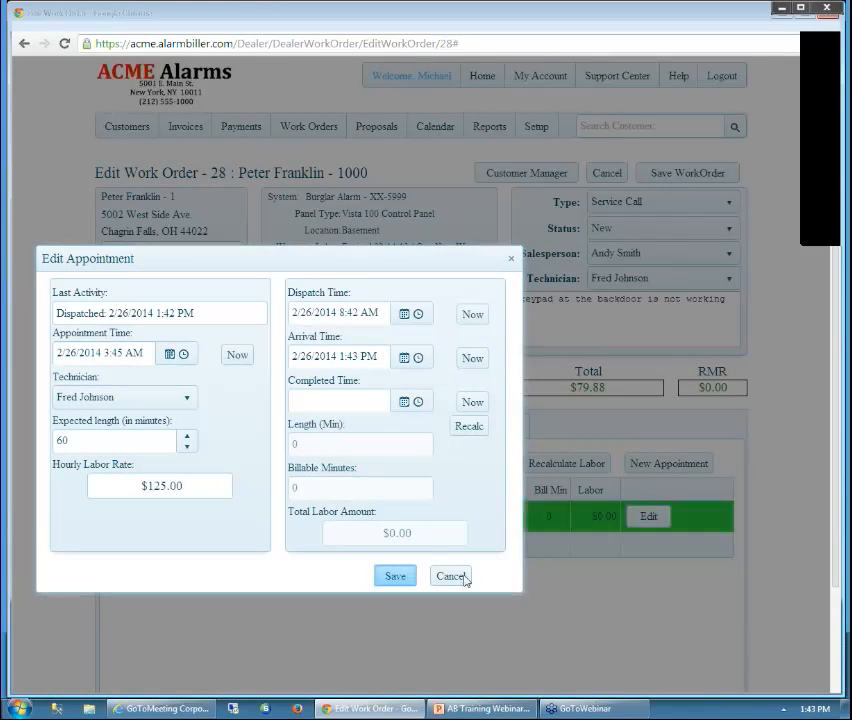
pyautogui.click(462, 578)
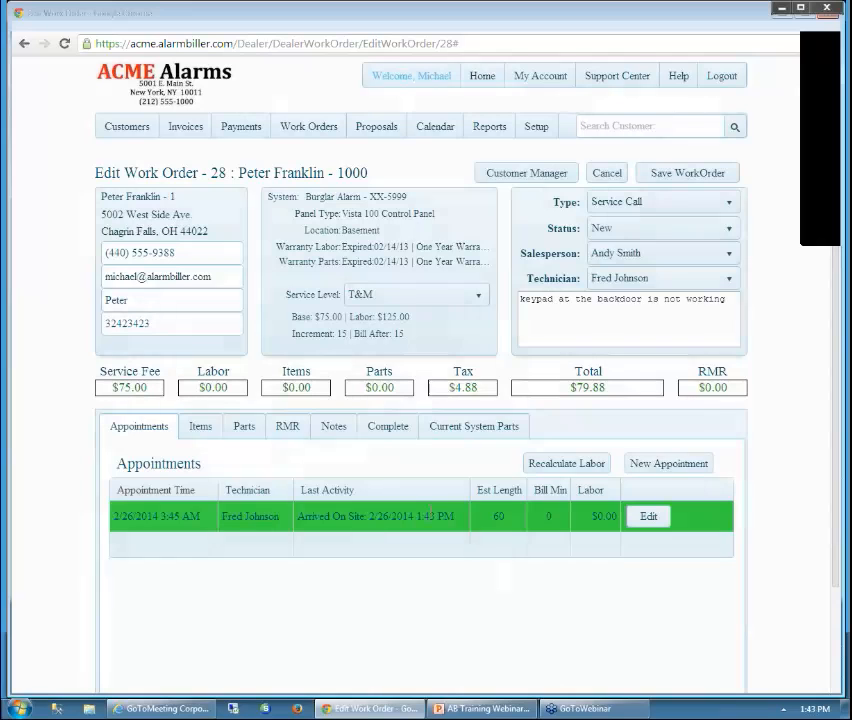
pyautogui.click(338, 427)
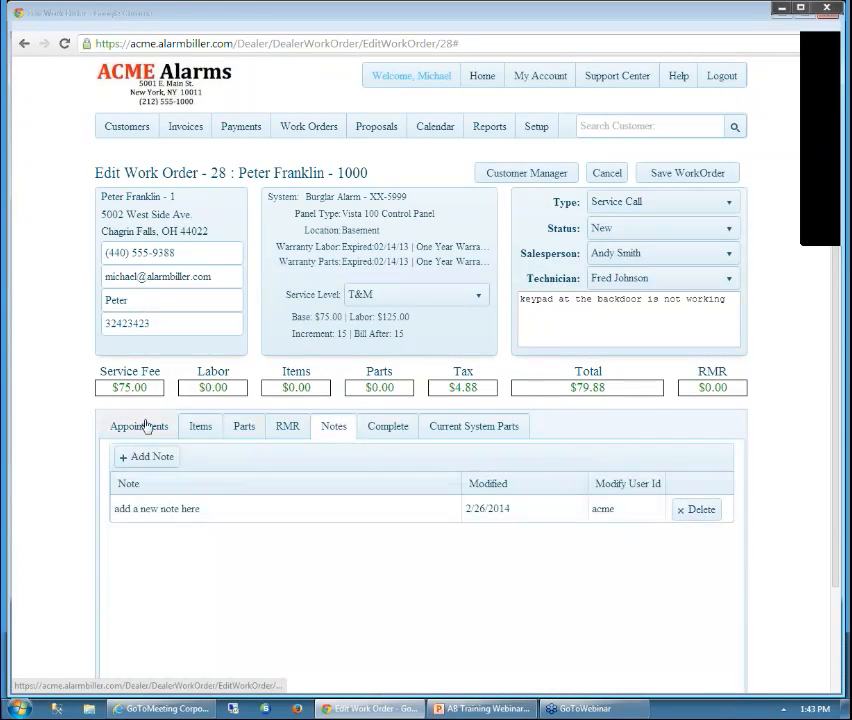
pyautogui.click(176, 432)
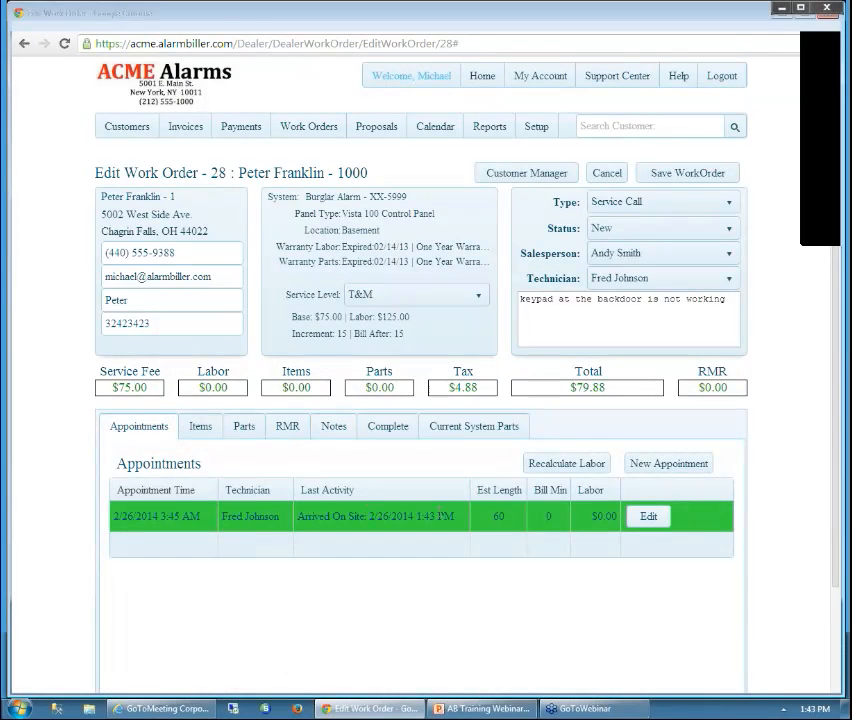
# Complete the appointment at 3:00 PM and recalculate labor to 75 minutes, $156.25
pyautogui.click(657, 518)
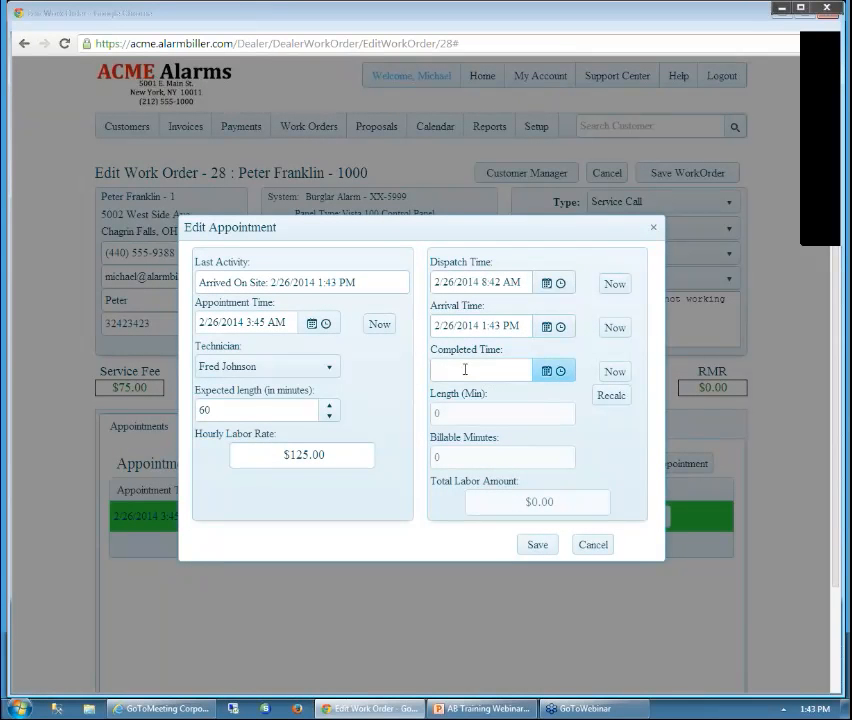
pyautogui.click(563, 373)
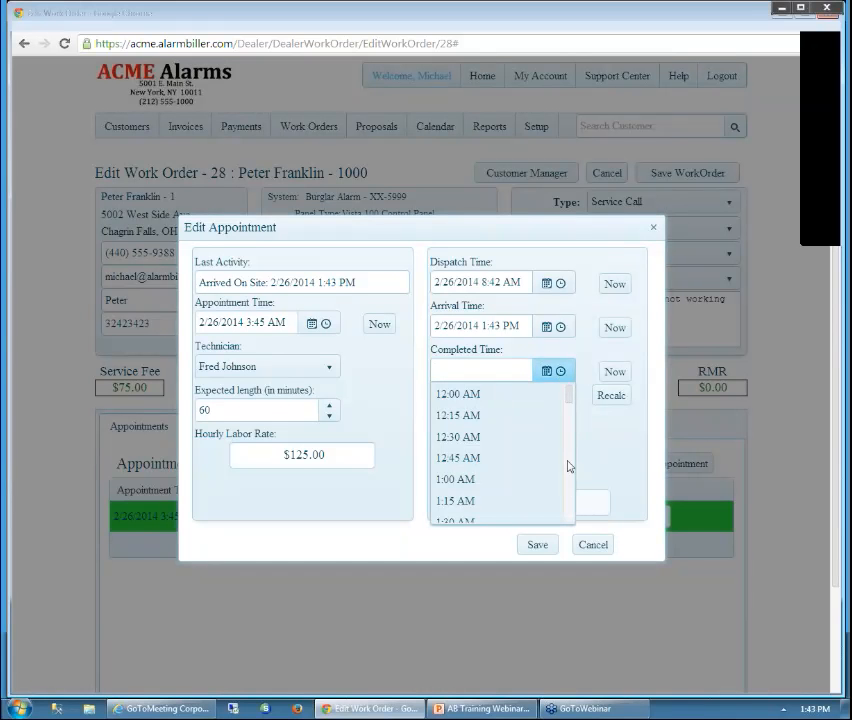
pyautogui.scroll(-4, 569, 480)
pyautogui.scroll(-10, 572, 503)
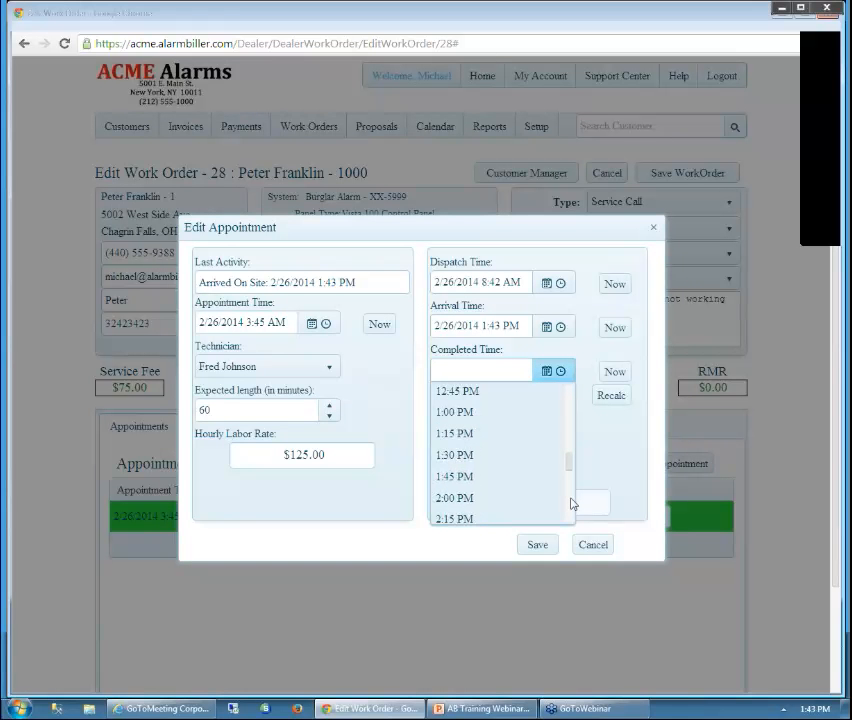
pyautogui.scroll(-2, 572, 503)
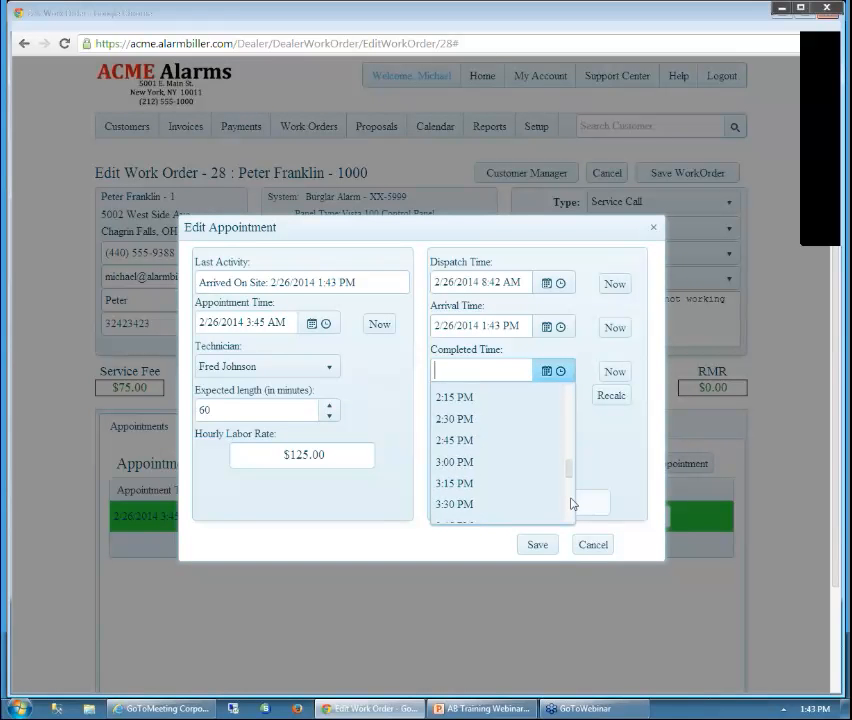
pyautogui.click(497, 460)
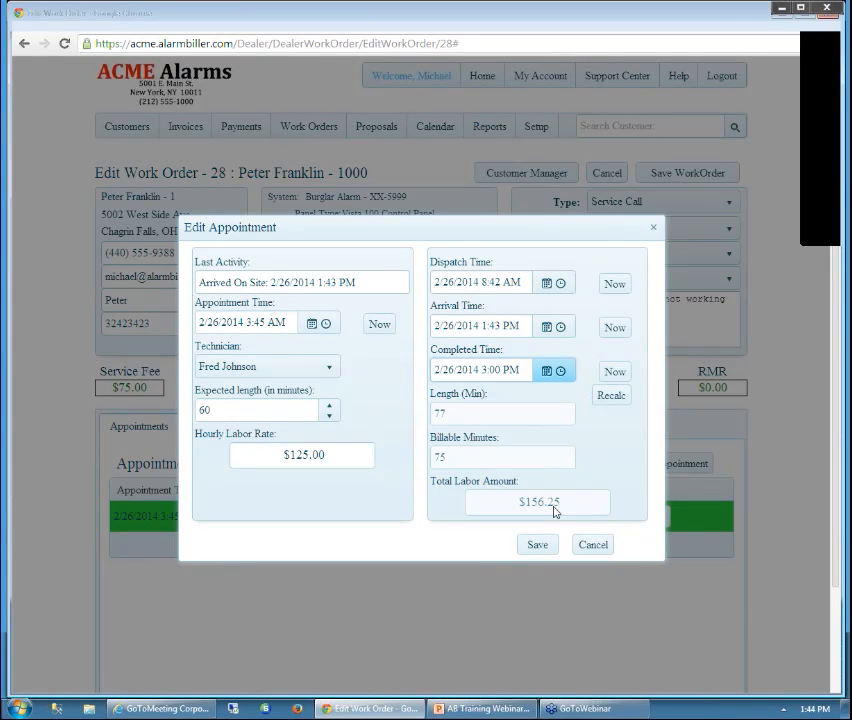
pyautogui.click(540, 545)
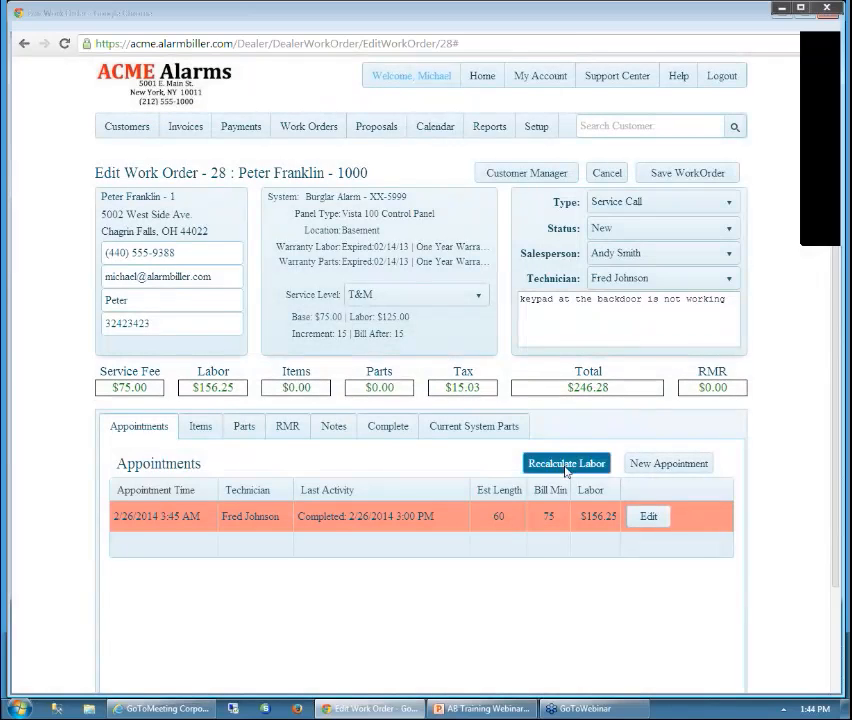
pyautogui.click(566, 465)
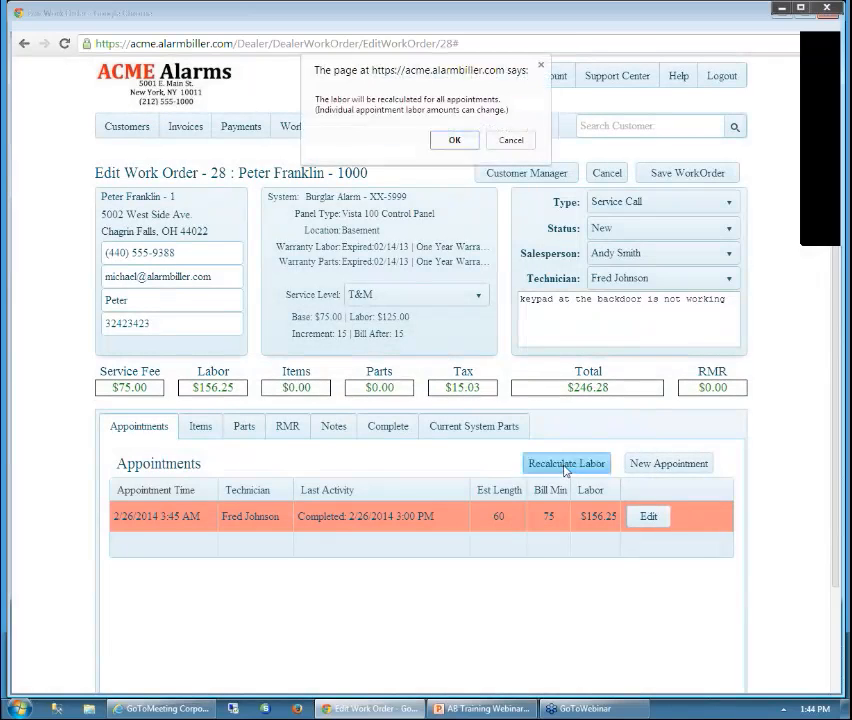
pyautogui.click(455, 139)
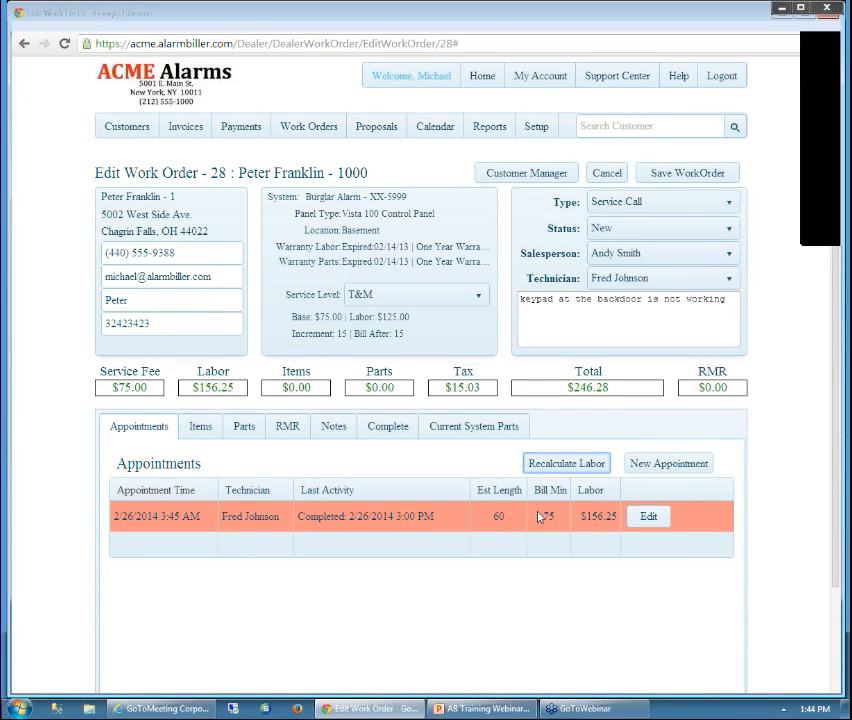
# Add a V-100K Vista 100 Keypad part line at Back Door, rate $100.00, bringing the total to $352.78
pyautogui.click(248, 428)
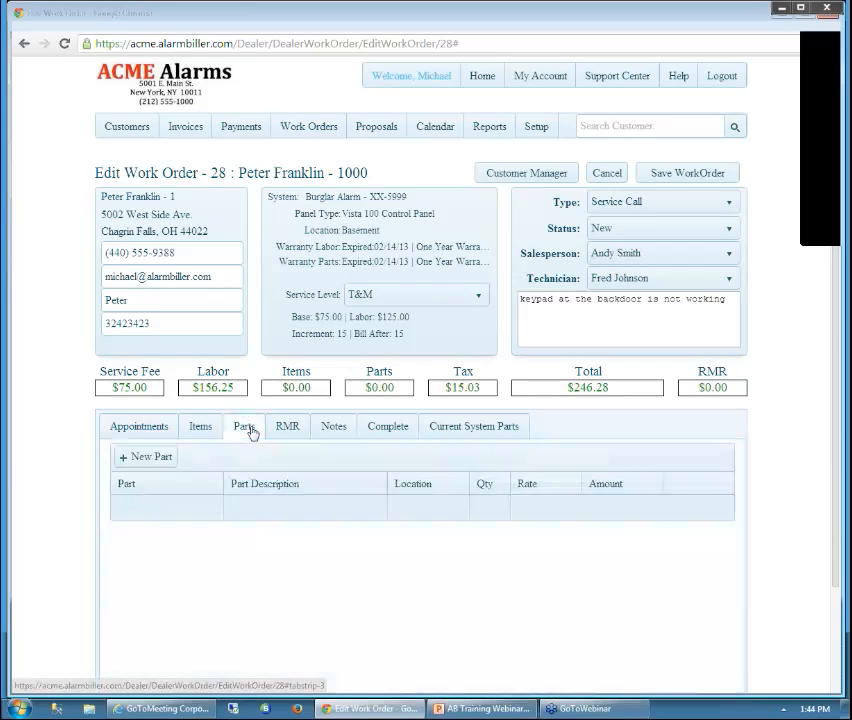
pyautogui.click(152, 457)
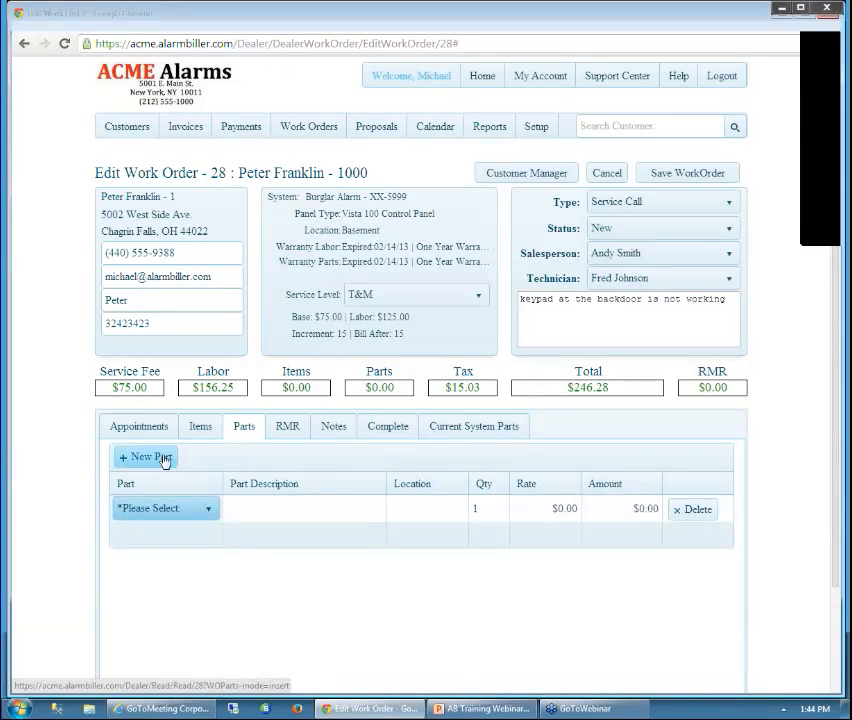
pyautogui.click(209, 512)
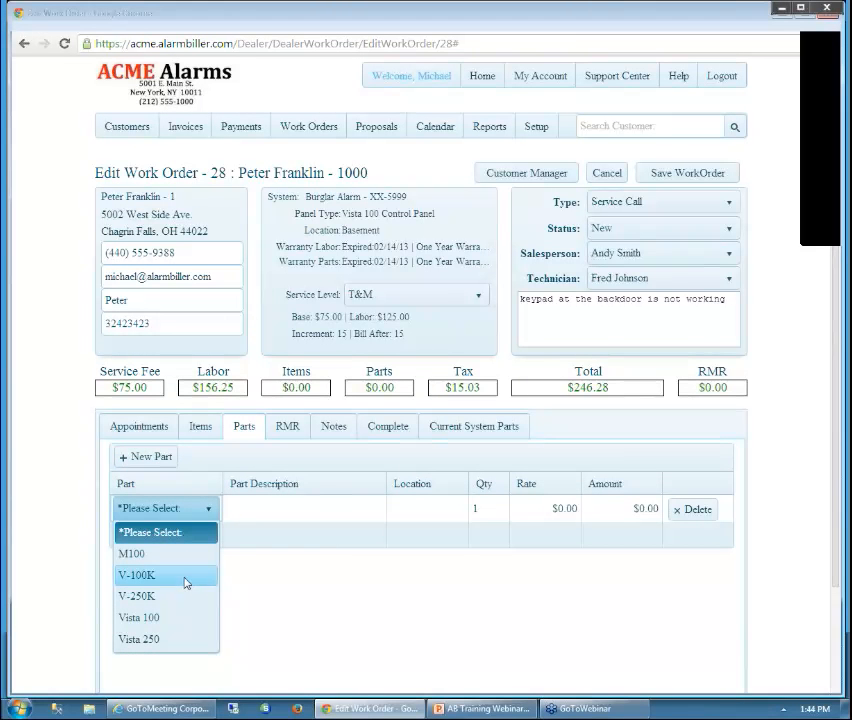
pyautogui.click(205, 578)
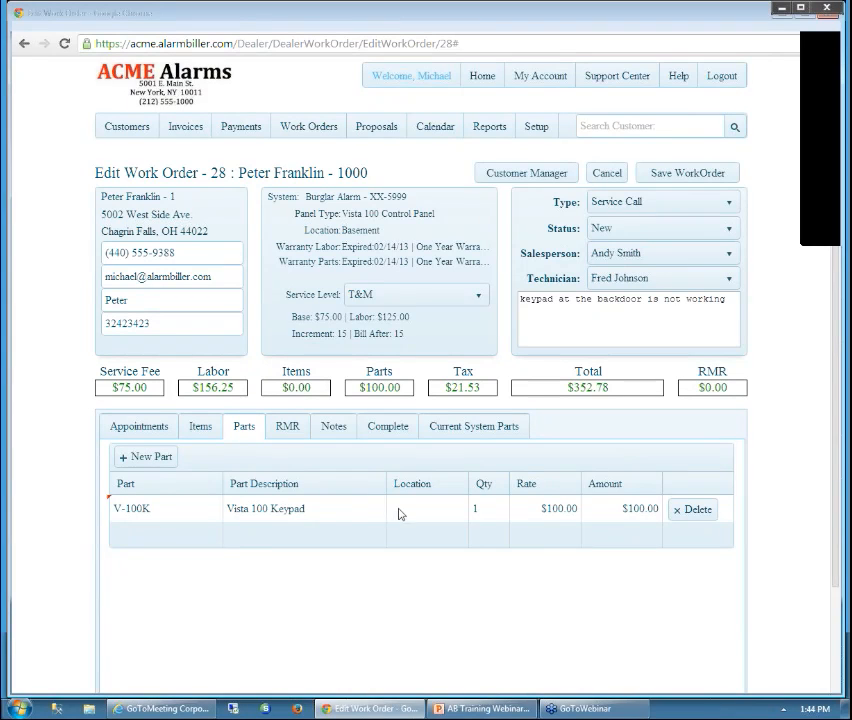
pyautogui.click(456, 516)
pyautogui.write('Back Door')
pyautogui.press('Tab')
pyautogui.press('Tab')
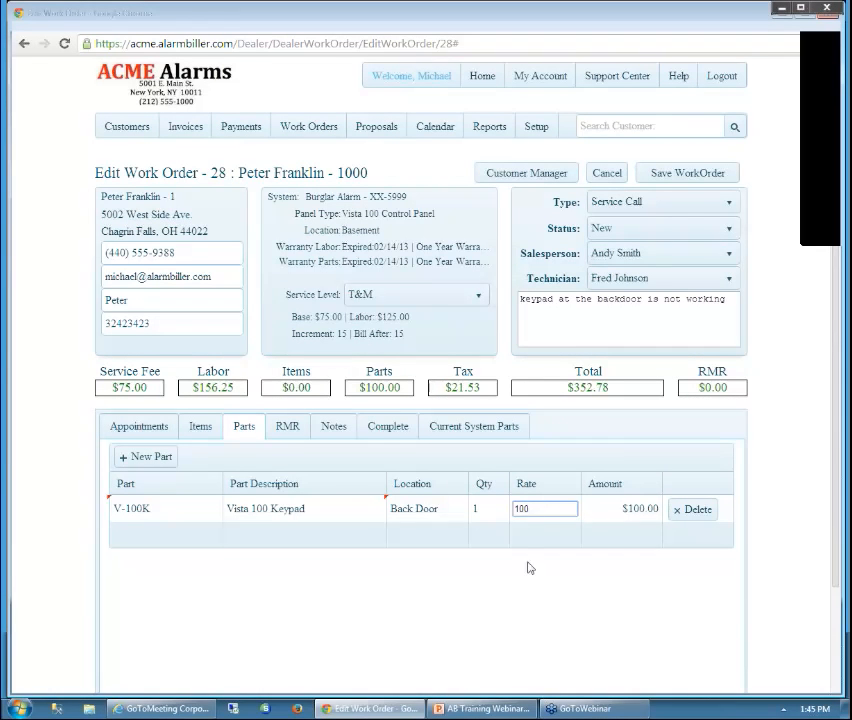
pyautogui.press('Tab')
pyautogui.press('Tab')
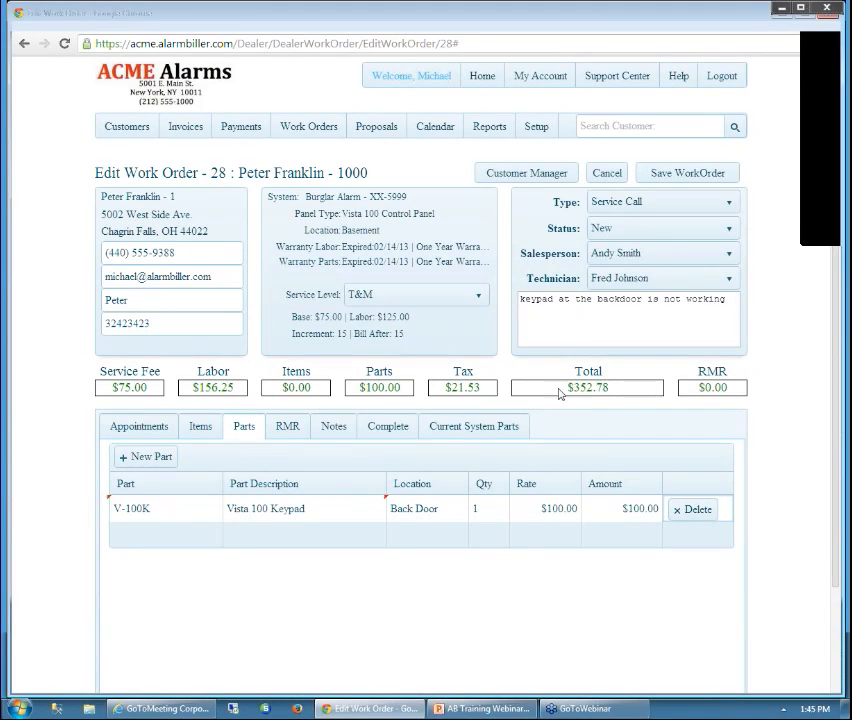
# Check the RMR tab, then add the note 'Fixed and replaced the keypad' under Notes
pyautogui.click(291, 430)
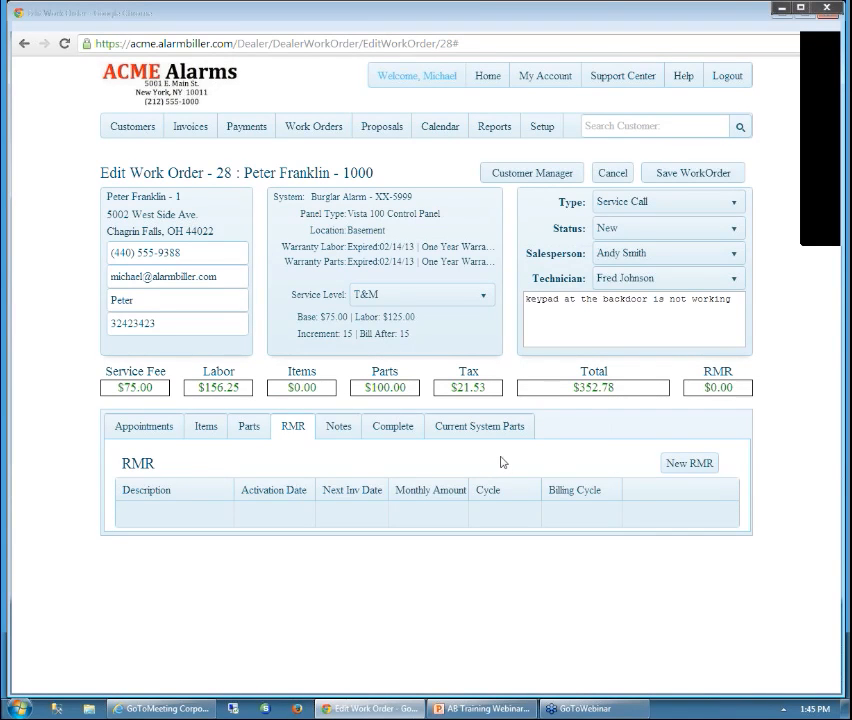
pyautogui.click(346, 431)
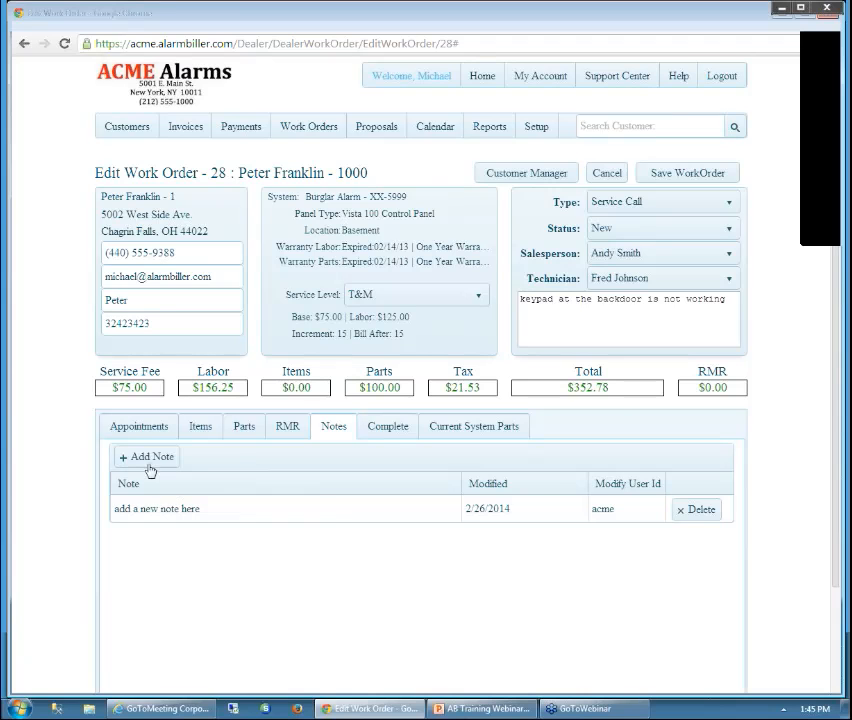
pyautogui.click(171, 511)
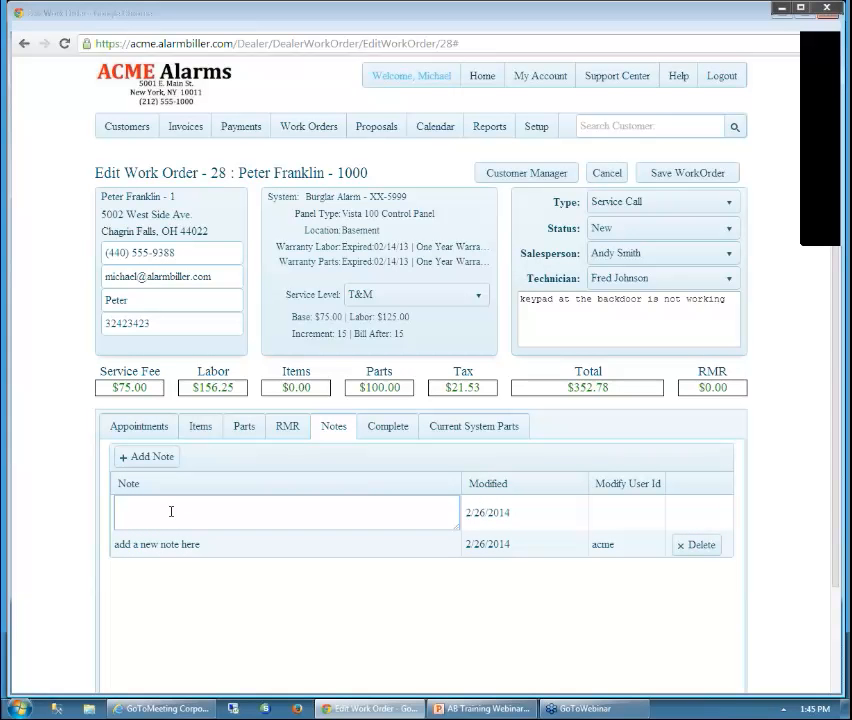
pyautogui.write('Fixed and replaced the keypad')
pyautogui.press('Tab')
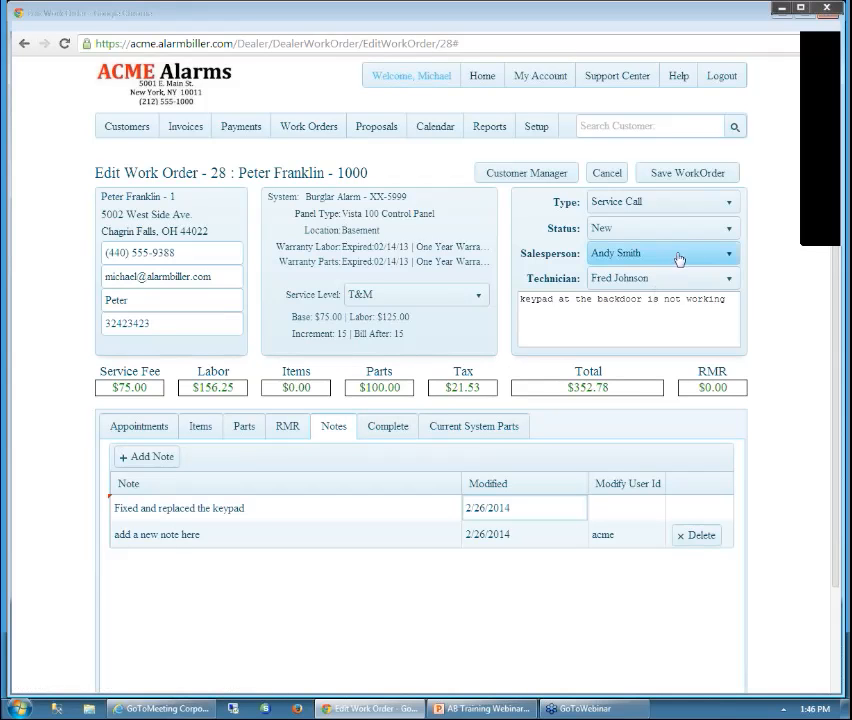
# Set the status to Completed, enter the customer's printed name, and draw their signature
pyautogui.click(729, 231)
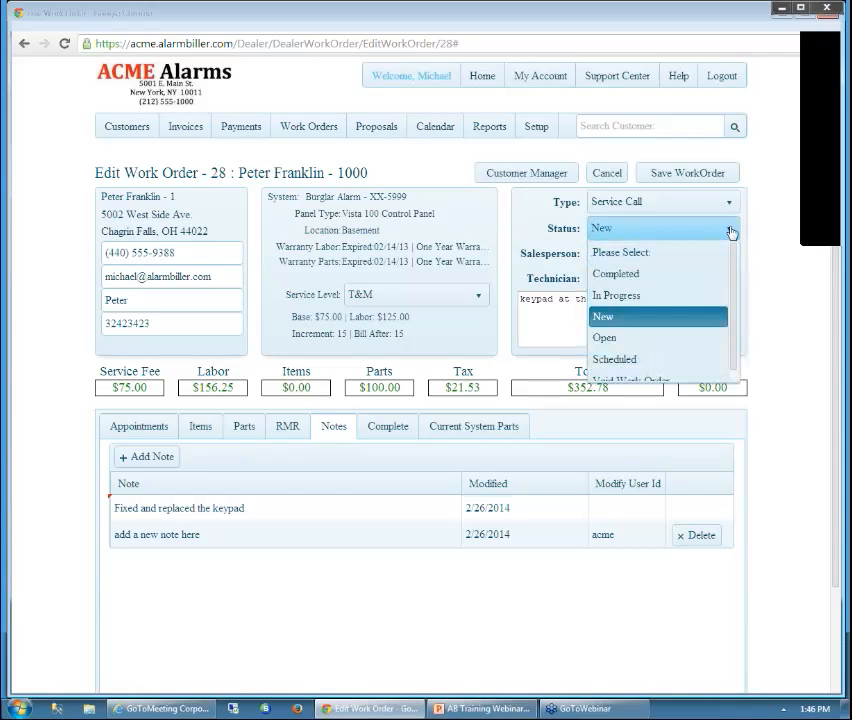
pyautogui.click(645, 276)
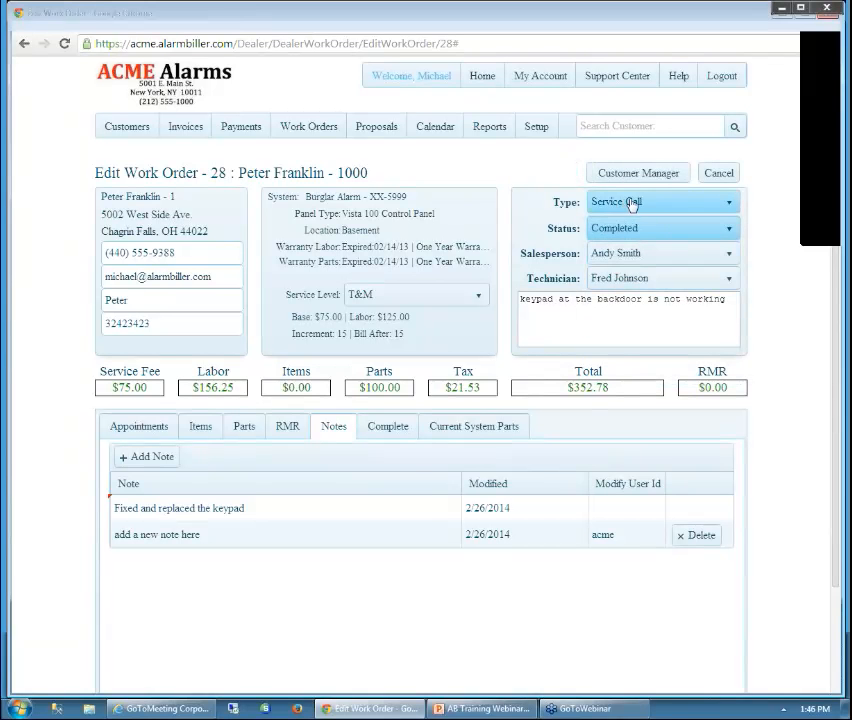
pyautogui.click(392, 428)
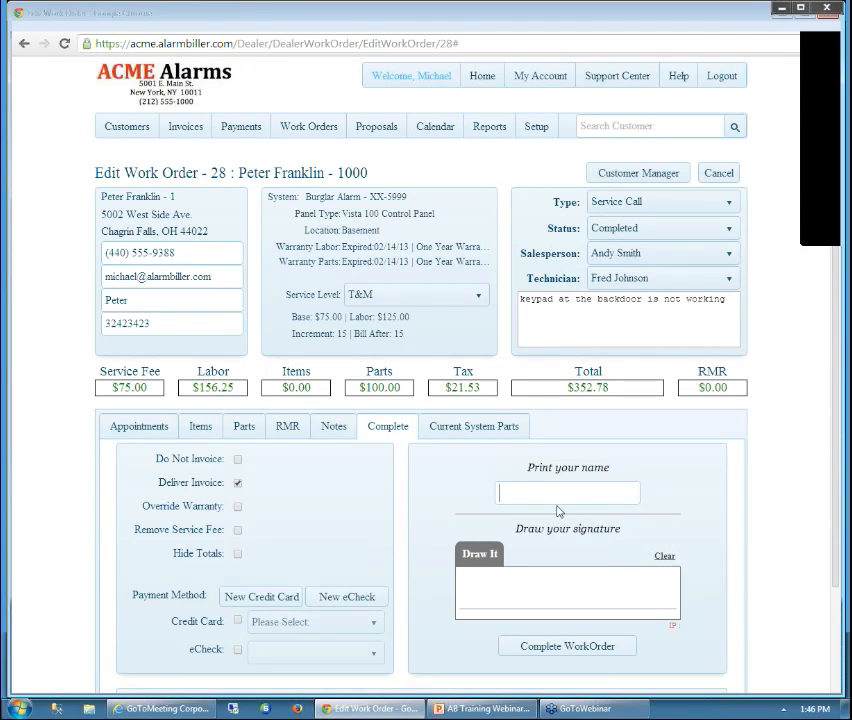
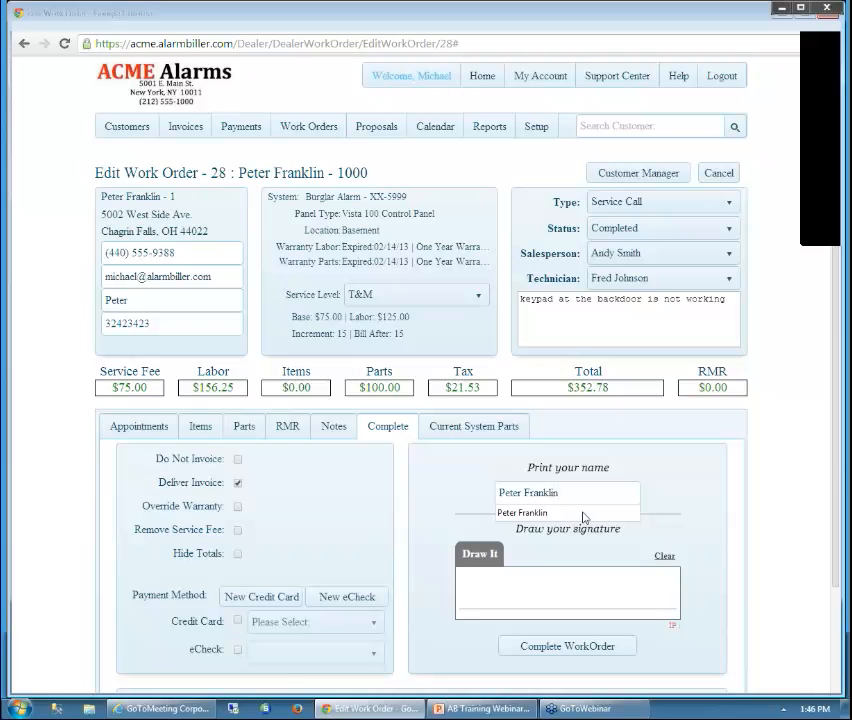
pyautogui.click(583, 515)
pyautogui.click(489, 586)
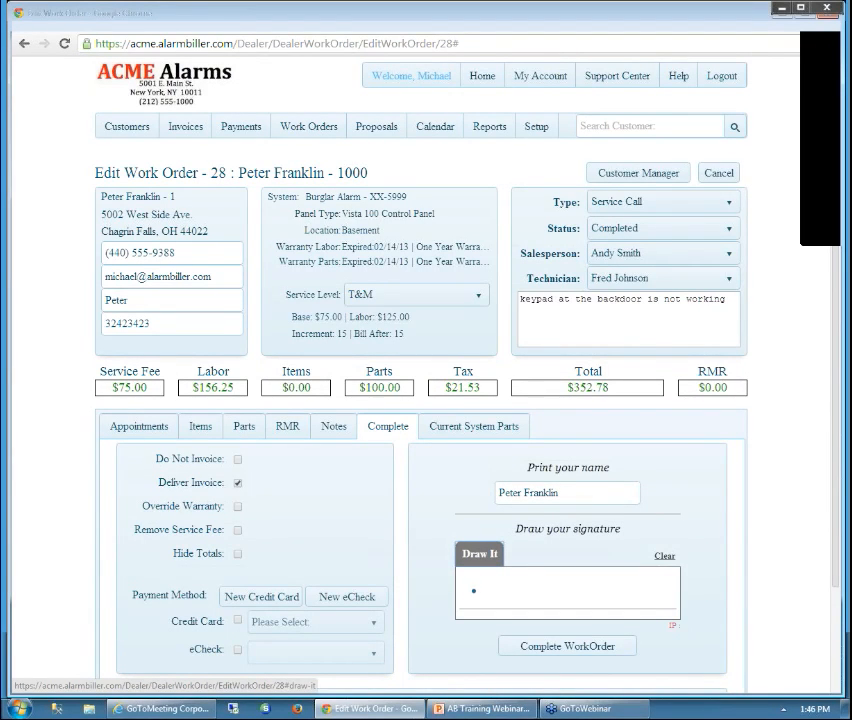
pyautogui.moveTo(478, 587)
pyautogui.mouseDown()
pyautogui.moveTo(480, 578)
pyautogui.moveTo(476, 594)
pyautogui.moveTo(530, 593)
pyautogui.moveTo(600, 577)
pyautogui.moveTo(664, 596)
pyautogui.mouseUp()
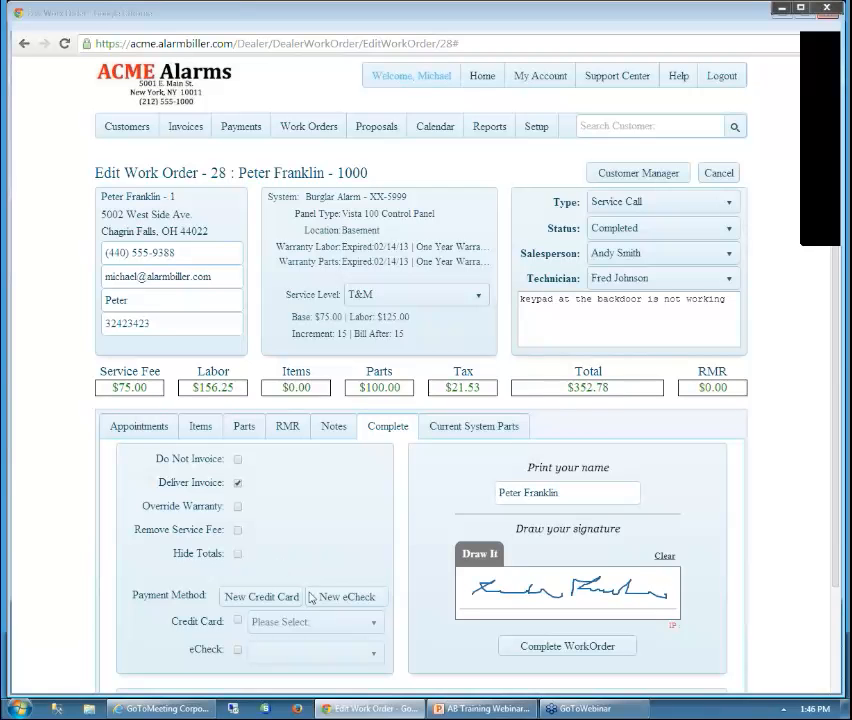
# Pay with the customer's saved Master Card and complete work order 28 for $352.78
pyautogui.click(238, 622)
pyautogui.click(374, 627)
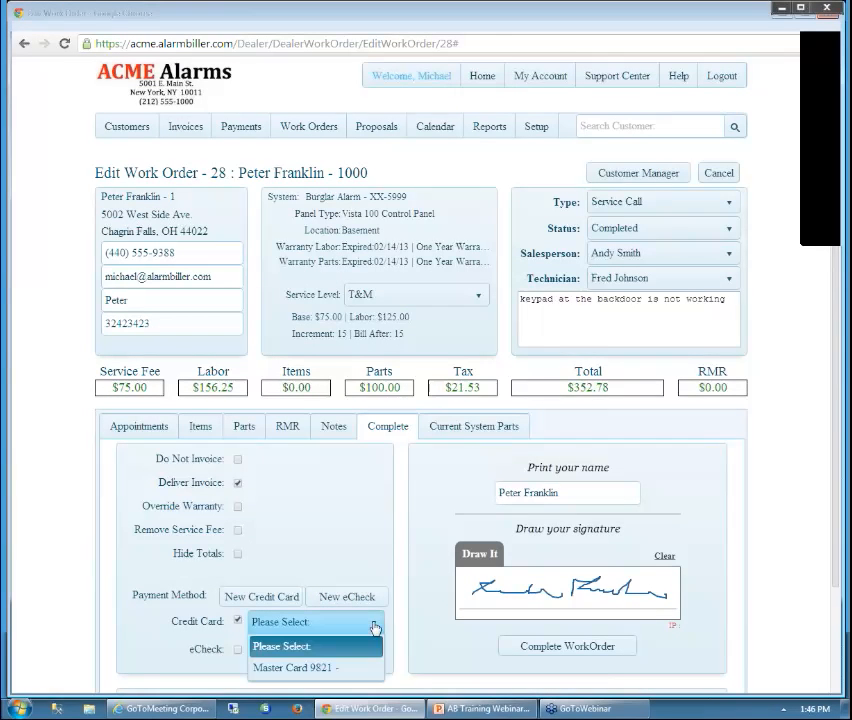
pyautogui.click(336, 670)
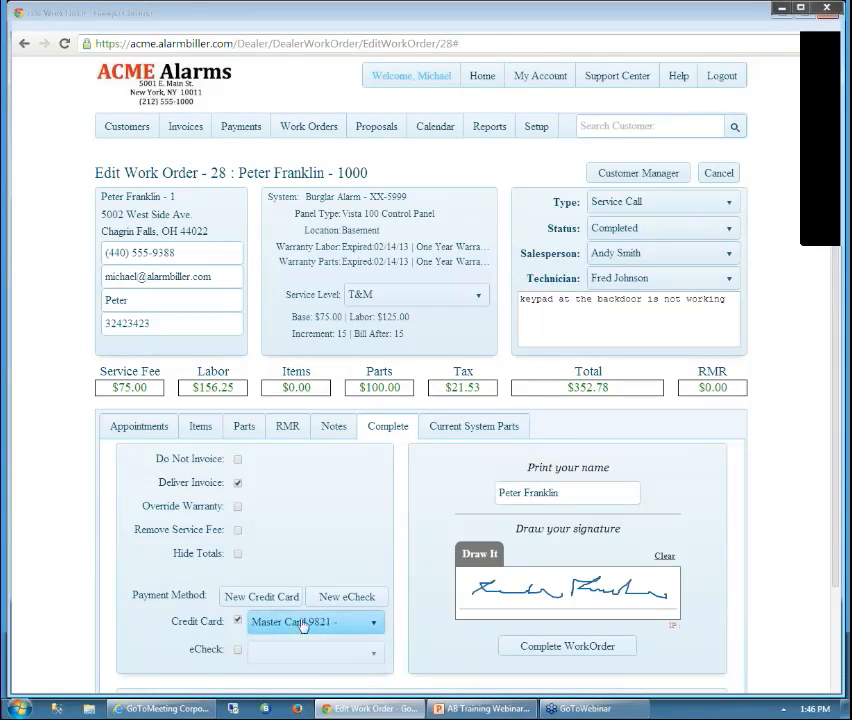
pyautogui.click(249, 600)
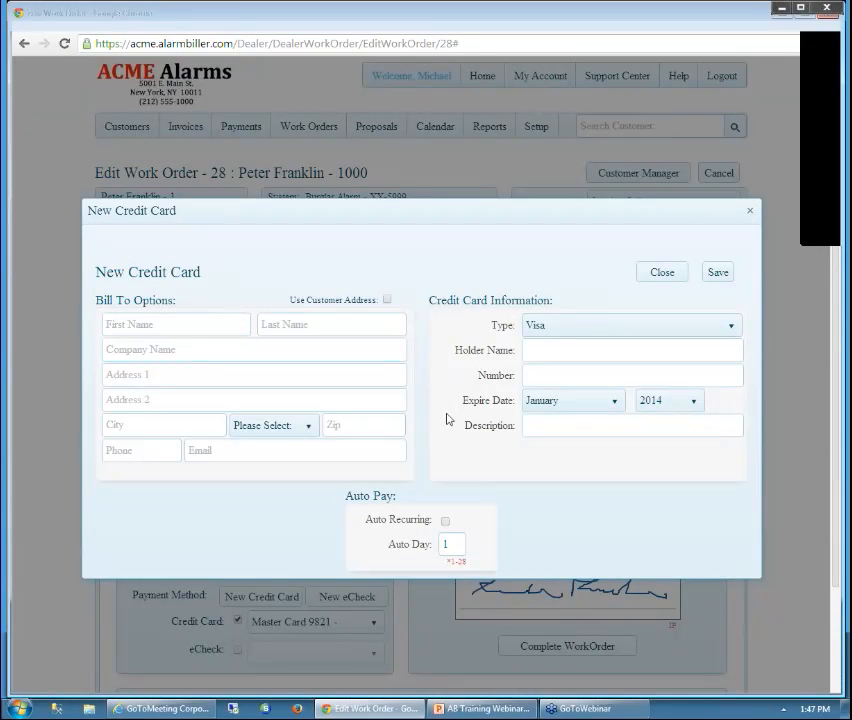
pyautogui.click(751, 213)
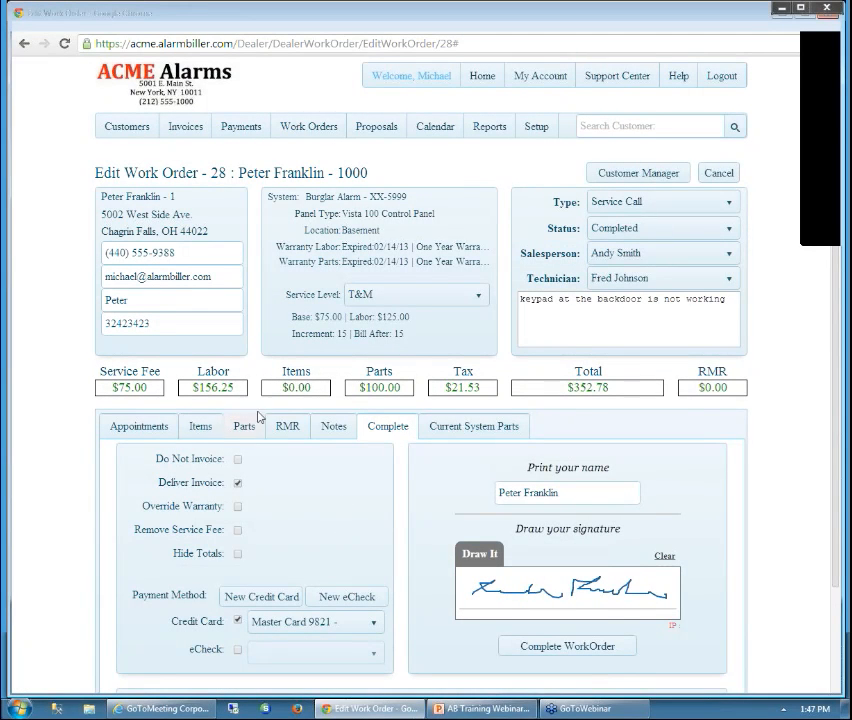
pyautogui.click(568, 648)
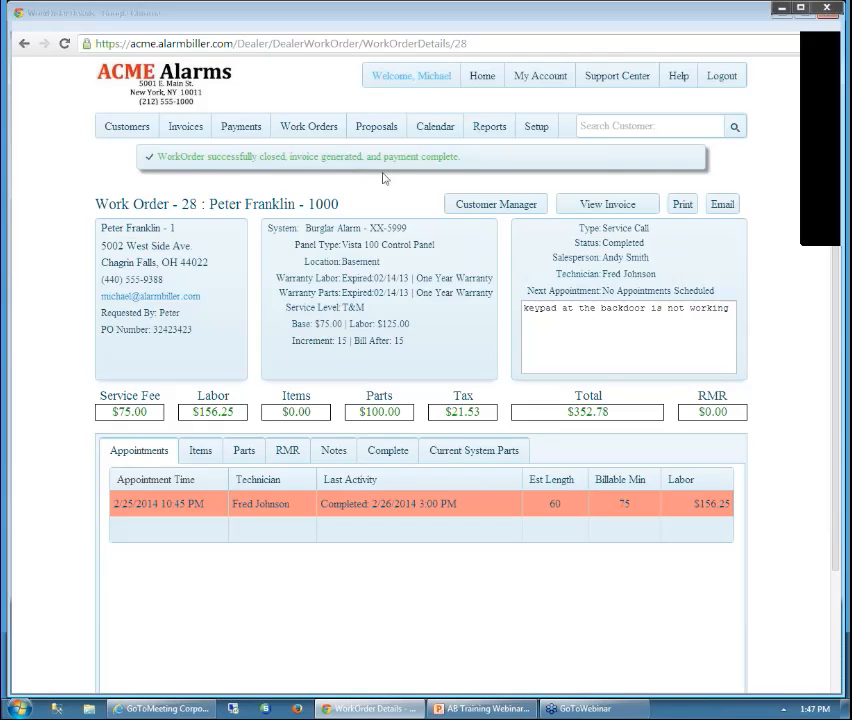
# View invoice 10134 and its one $352.78 payment applied, leaving $0.00 due
pyautogui.click(609, 208)
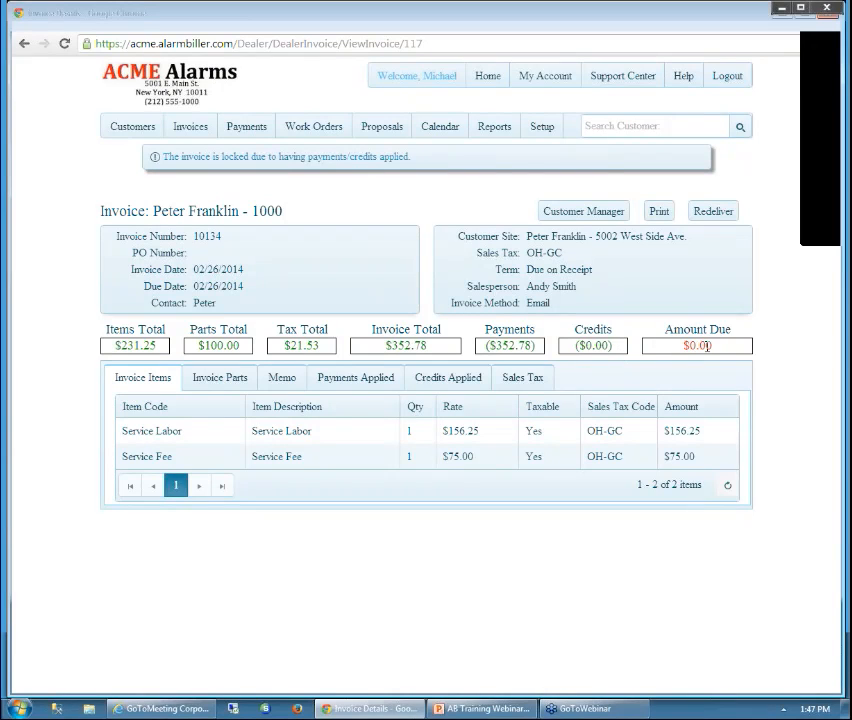
pyautogui.click(352, 385)
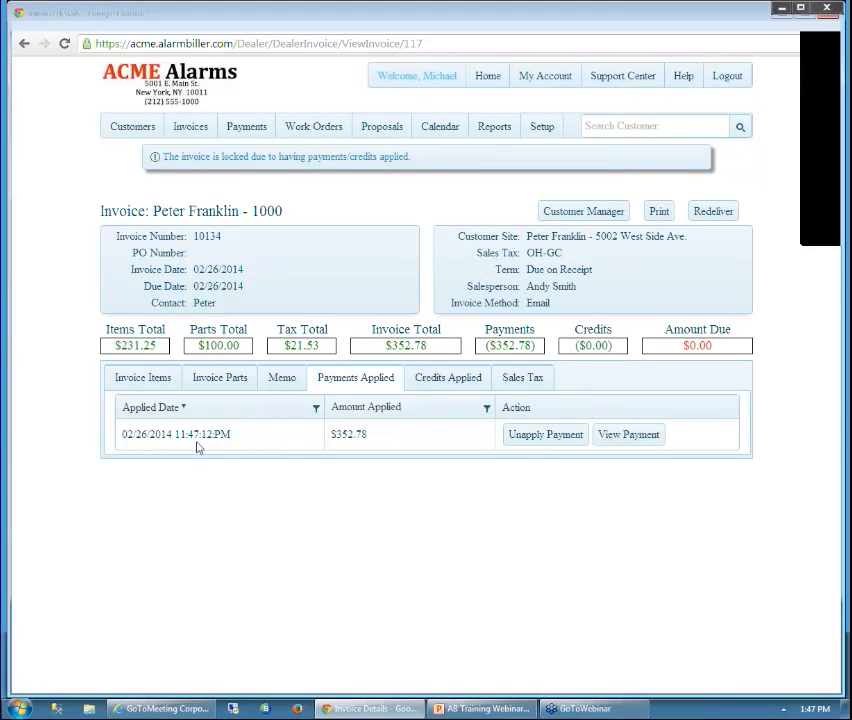
# Review the customer's CC/eCheck transactions, then show the Payments deposits list with batch 26
pyautogui.click(570, 216)
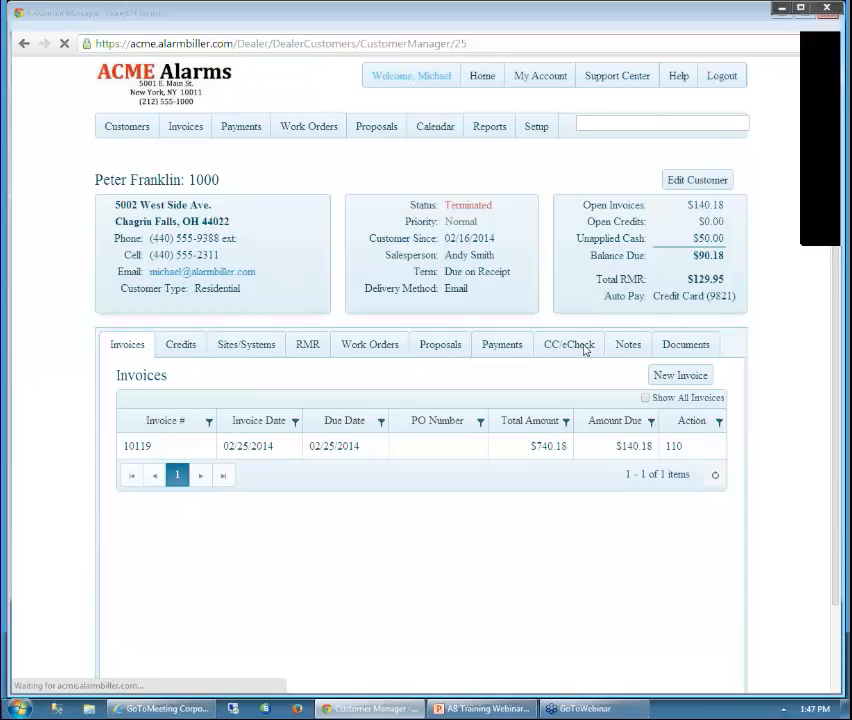
pyautogui.click(577, 349)
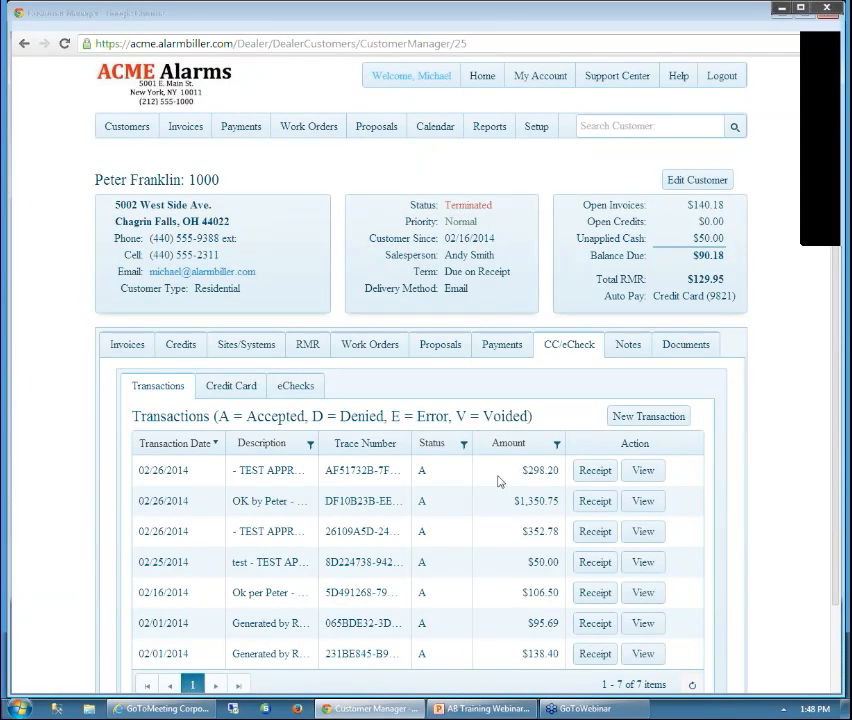
pyautogui.click(257, 131)
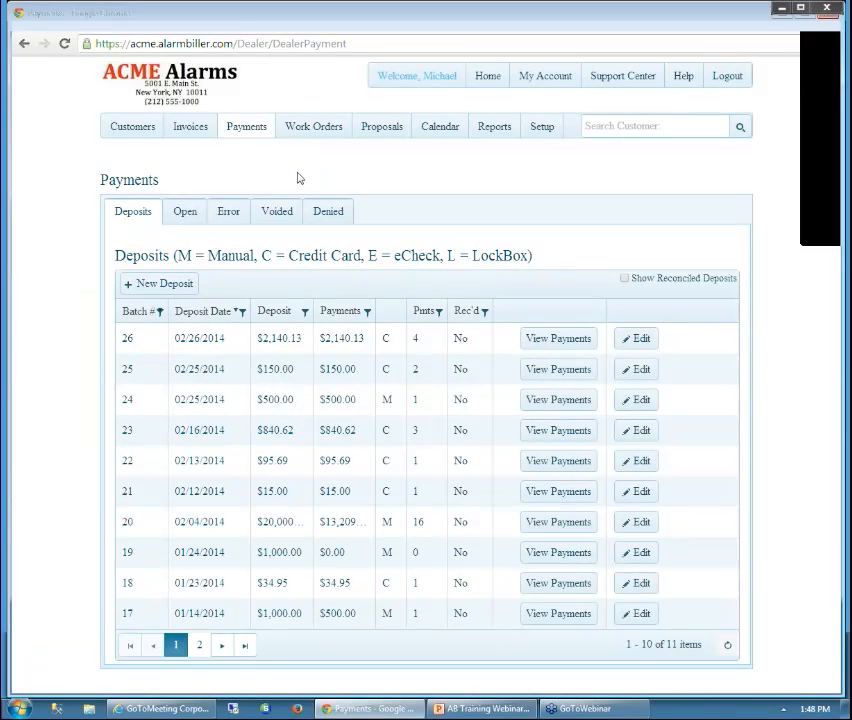
# Check that deposit batch 26 lists the $352.78 card payment, then go to the Customers list
pyautogui.click(591, 342)
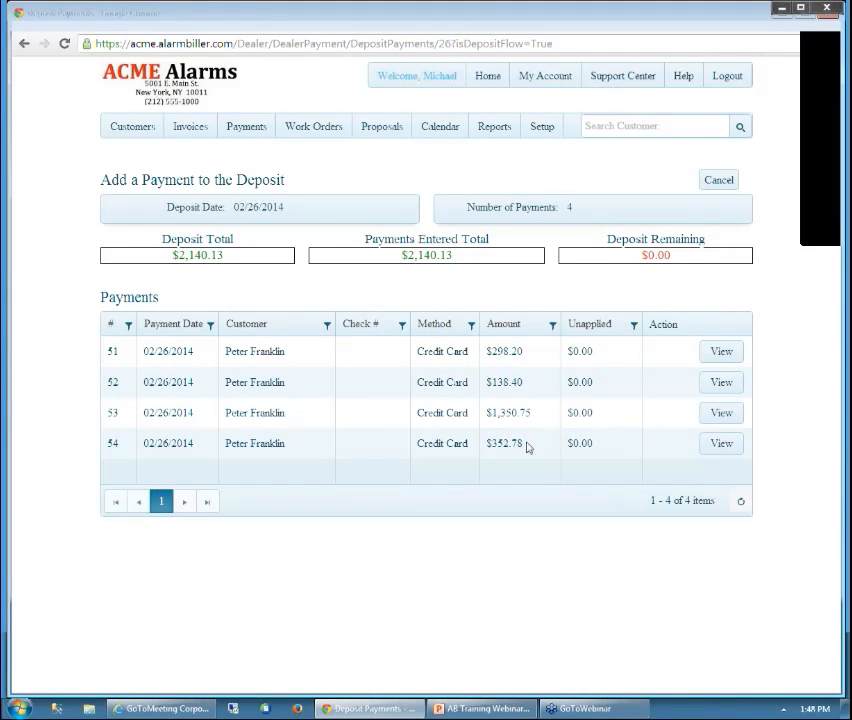
pyautogui.moveTo(526, 445); pyautogui.dragTo(488, 446)
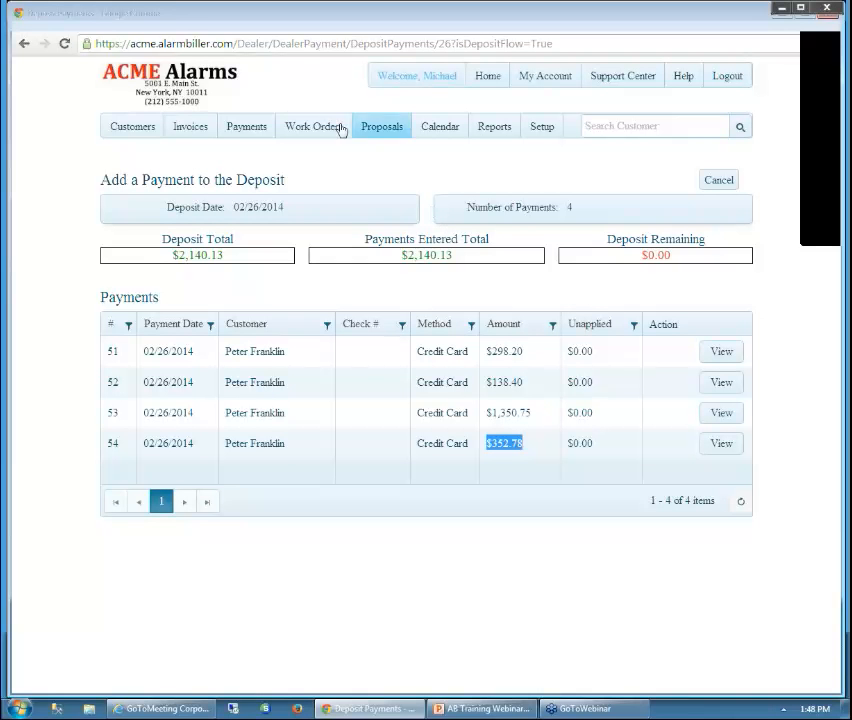
pyautogui.click(135, 131)
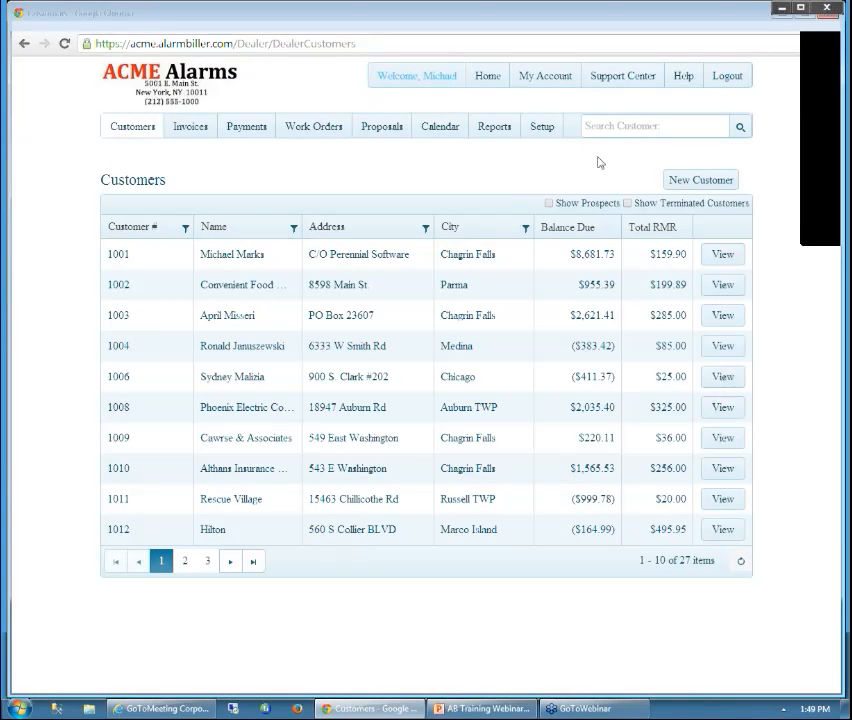
# Search for the customer by name and open their account
pyautogui.click(605, 126)
pyautogui.write('peter')
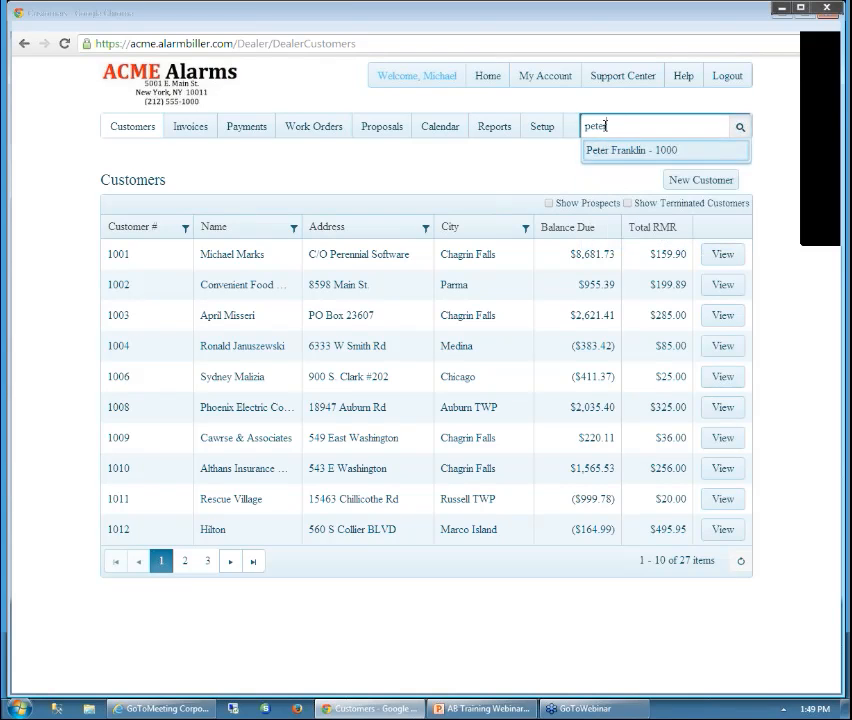
pyautogui.click(620, 156)
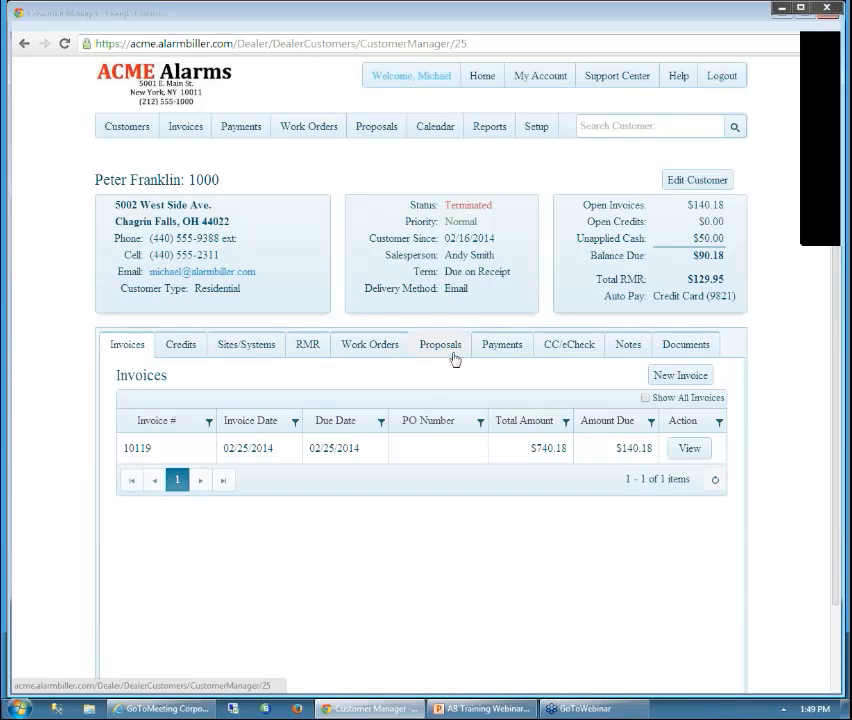
# Add a customer note saying the customer called to thank them for the great service
pyautogui.click(631, 350)
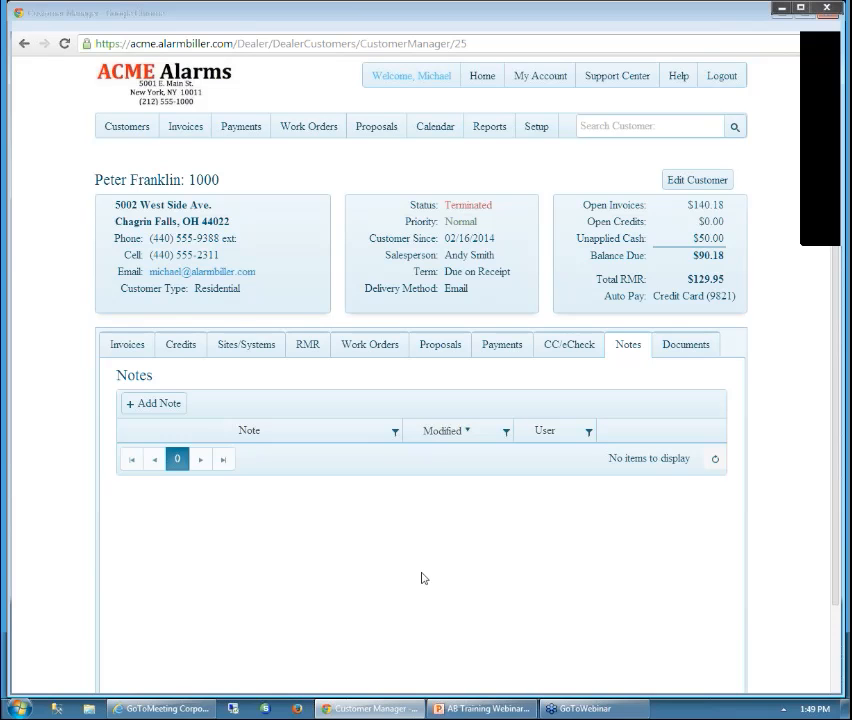
pyautogui.click(163, 403)
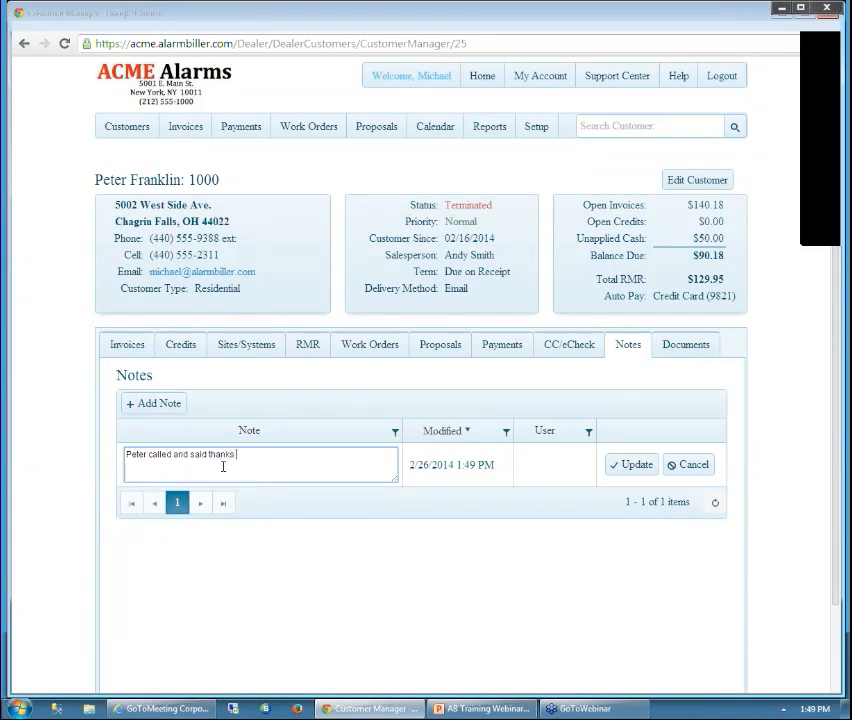
pyautogui.write('for the great service')
pyautogui.click(614, 466)
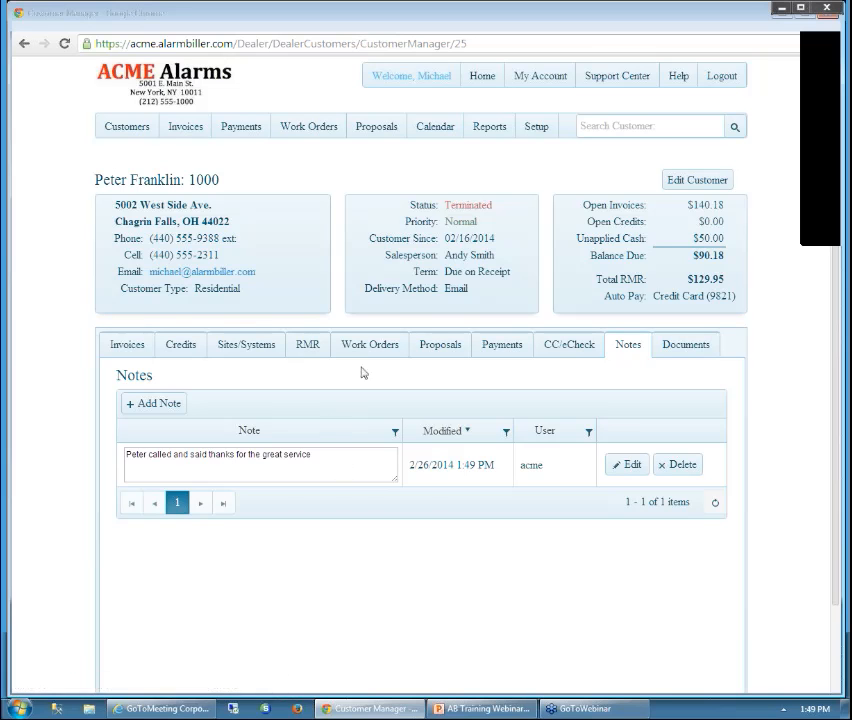
# Add a Contract-type document record described as Contract, with Proposal 11012013.docx attached
pyautogui.click(692, 350)
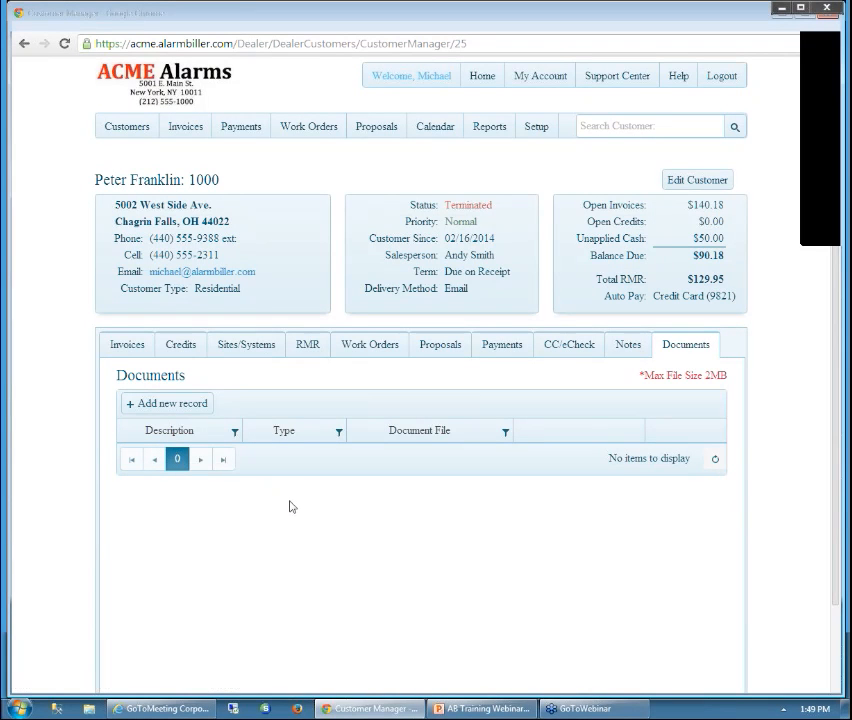
pyautogui.click(178, 404)
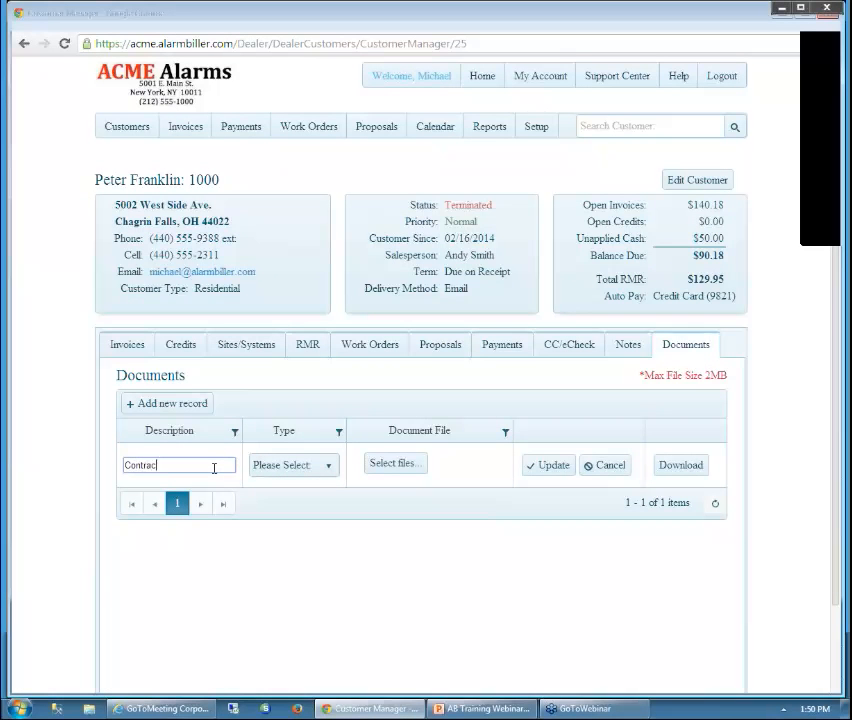
pyautogui.click(335, 471)
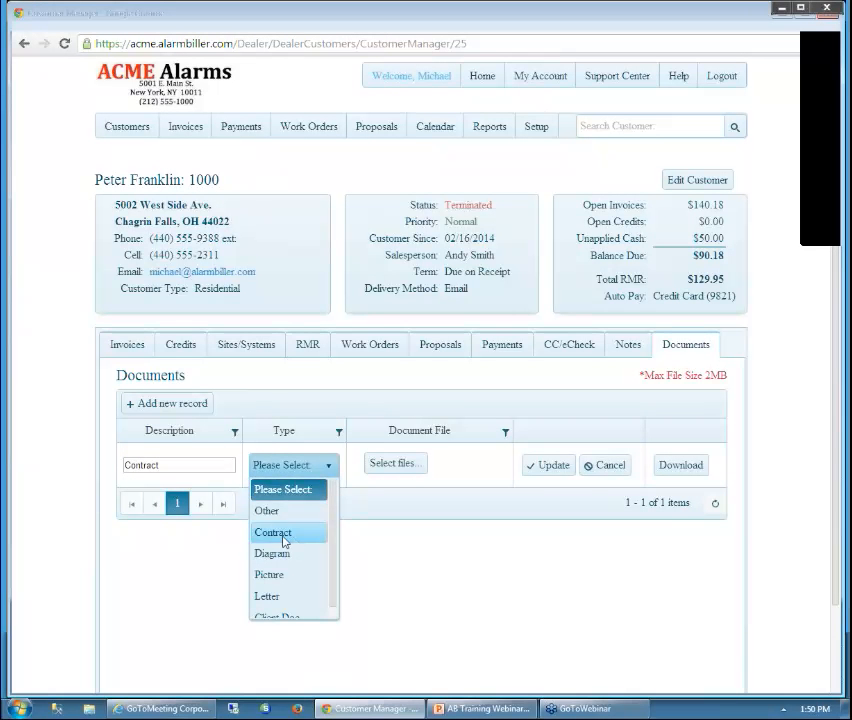
pyautogui.click(293, 540)
pyautogui.click(393, 468)
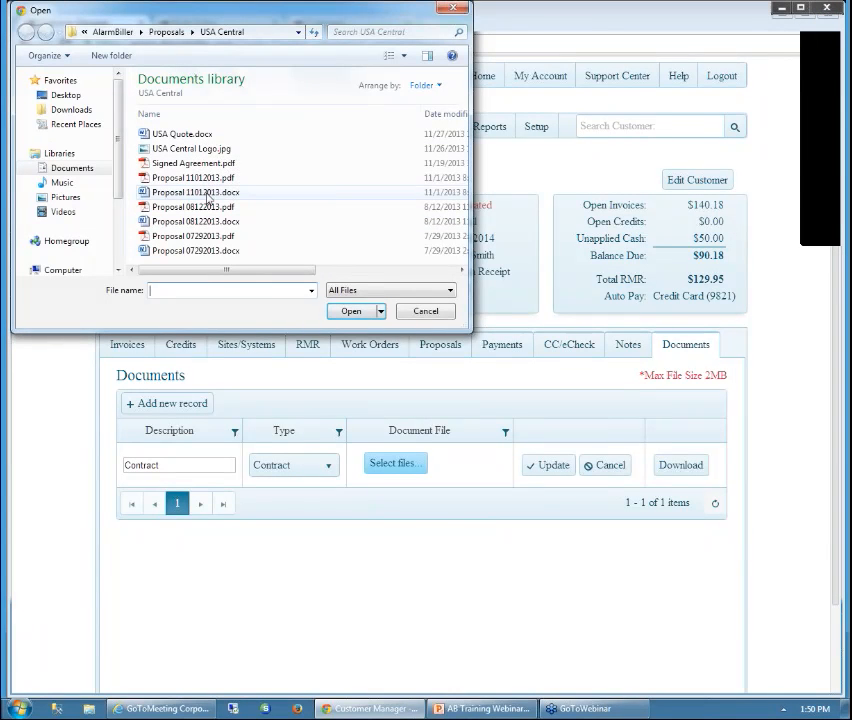
pyautogui.doubleClick(206, 193)
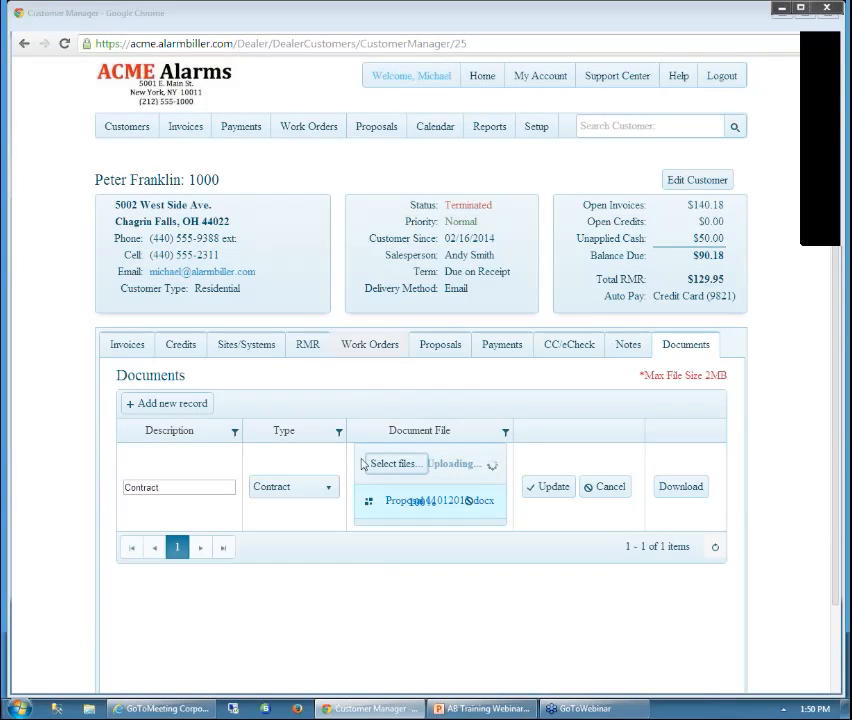
pyautogui.click(540, 487)
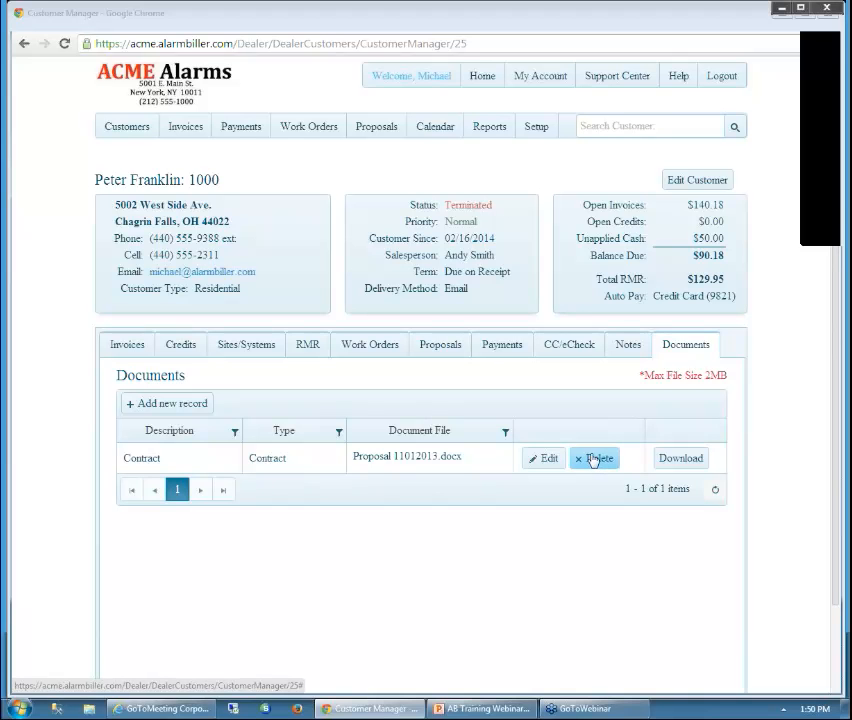
pyautogui.click(628, 347)
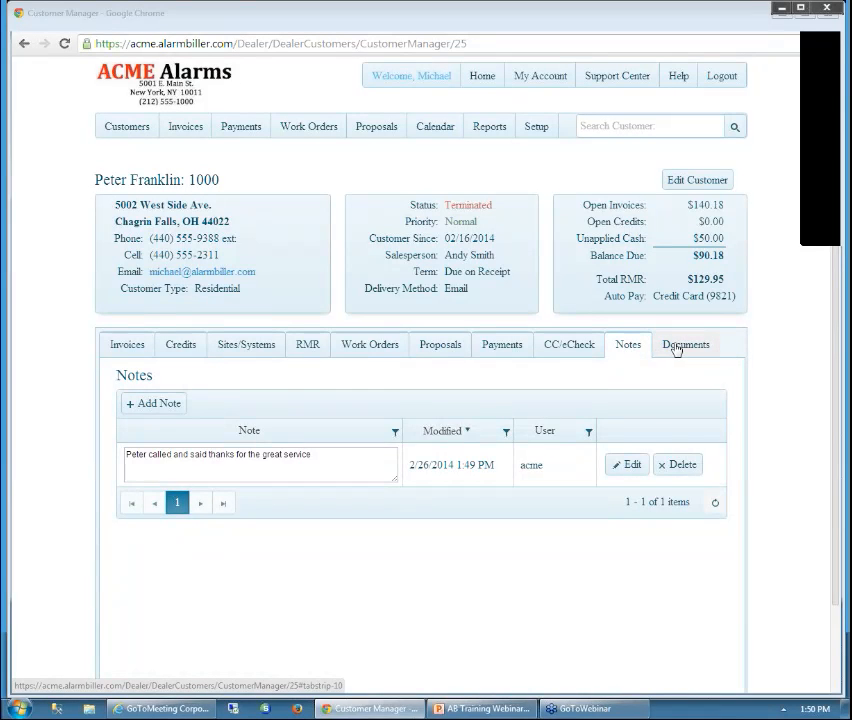
pyautogui.click(676, 346)
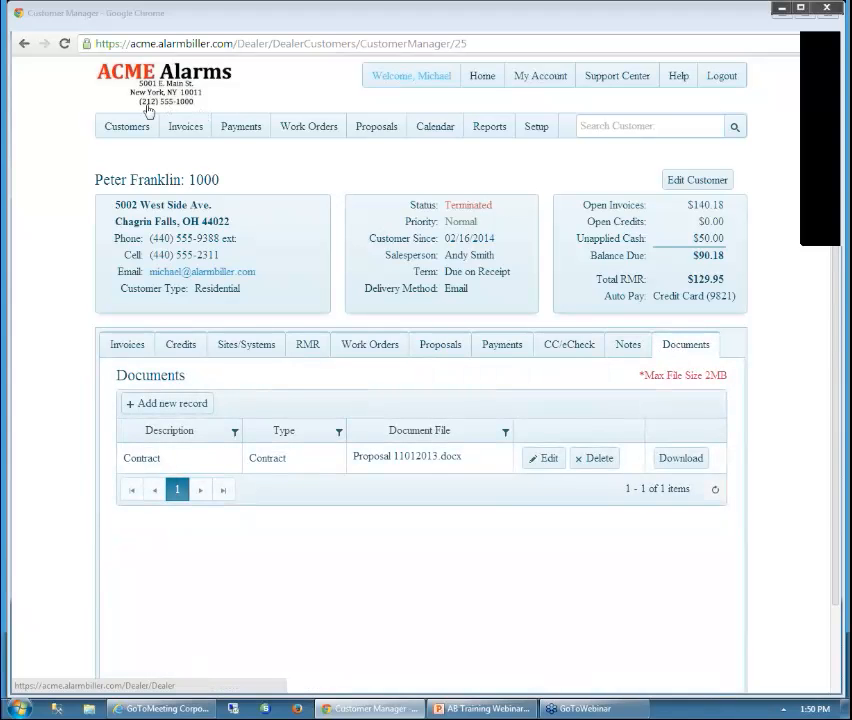
# Return to the Customers list showing 27 customers across three pages
pyautogui.click(137, 125)
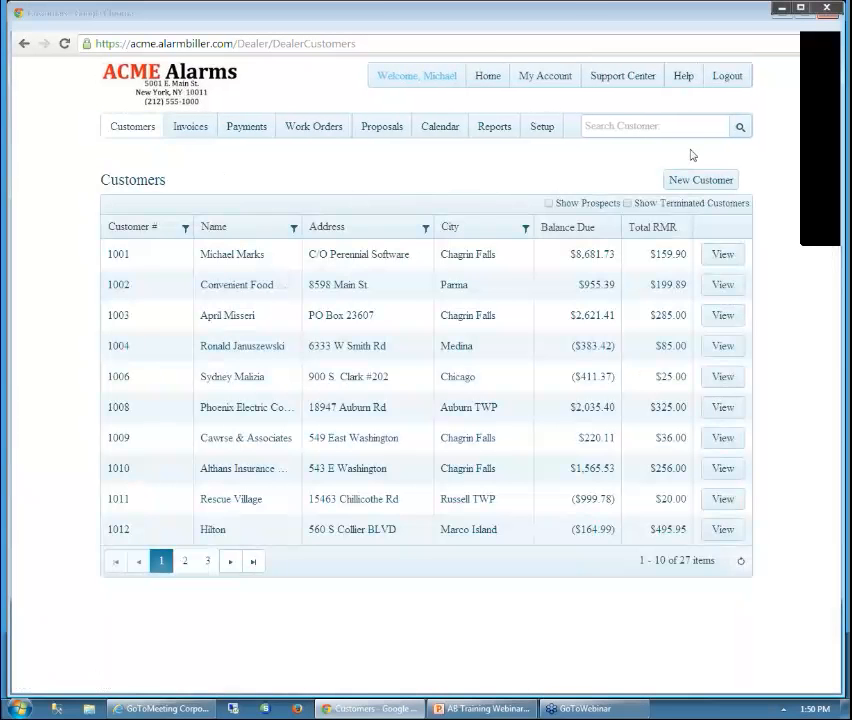
pyautogui.click(827, 40)
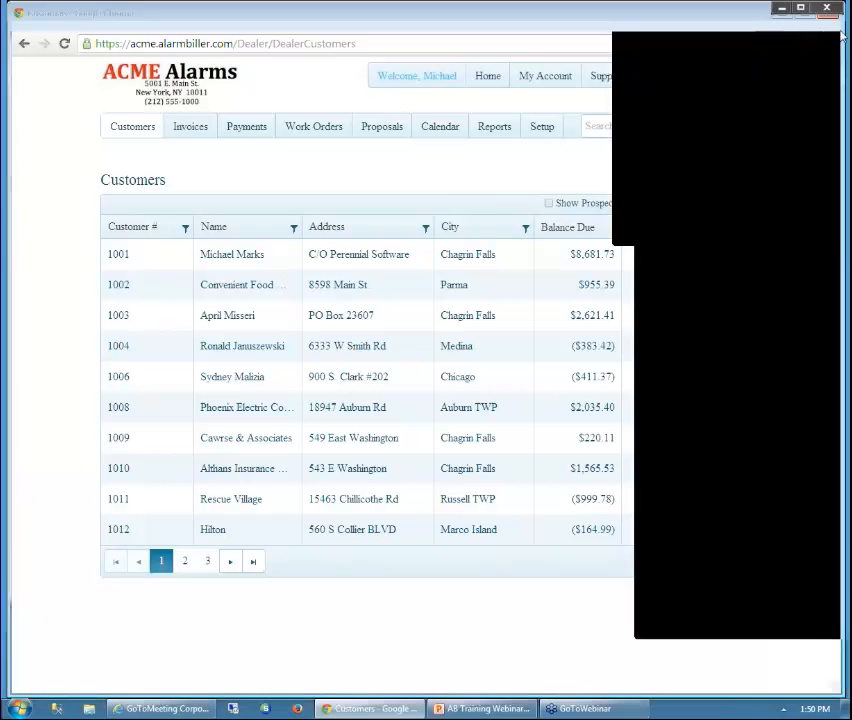
pyautogui.click(675, 534)
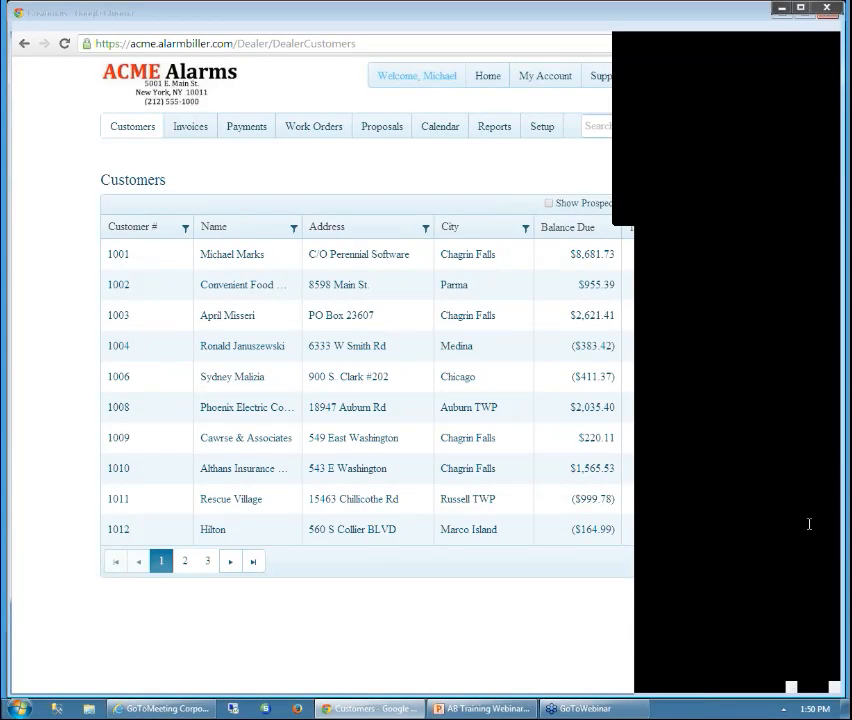
pyautogui.click(835, 456)
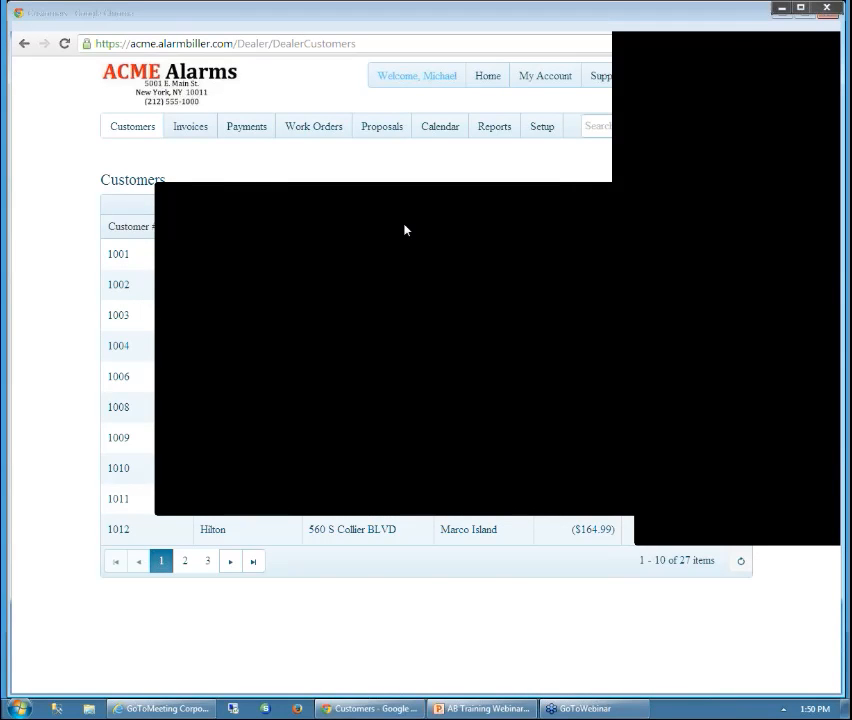
pyautogui.moveTo(405, 230); pyautogui.dragTo(264, 247)
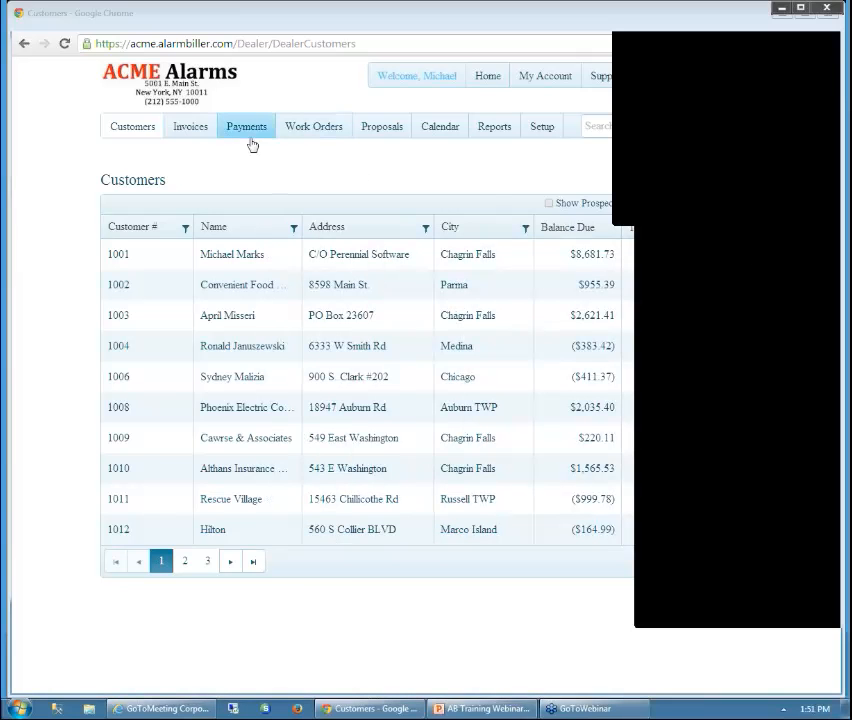
# Open work order 21 from the Work Orders list and put it into edit mode
pyautogui.click(319, 134)
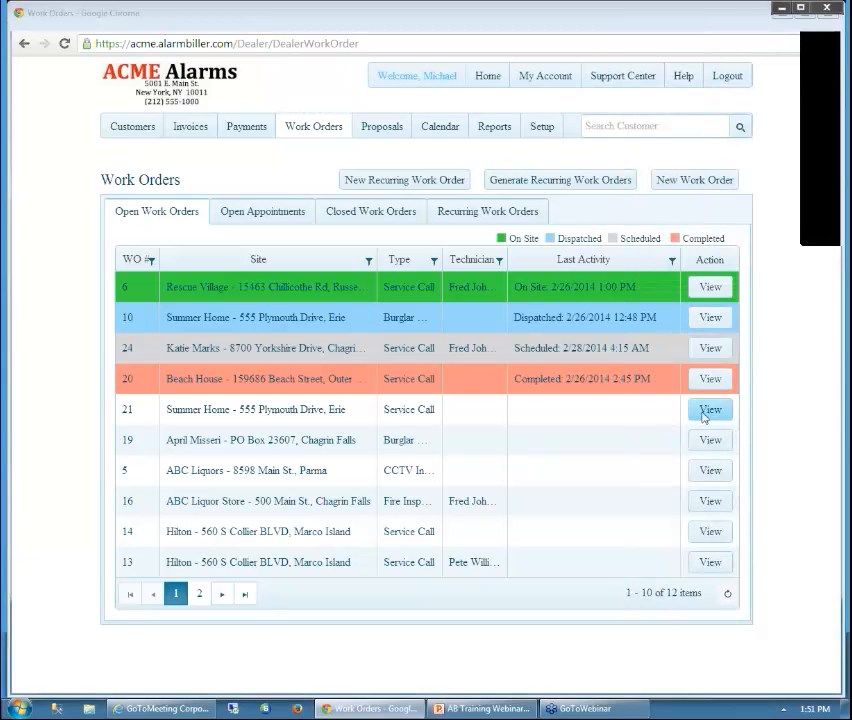
pyautogui.click(706, 409)
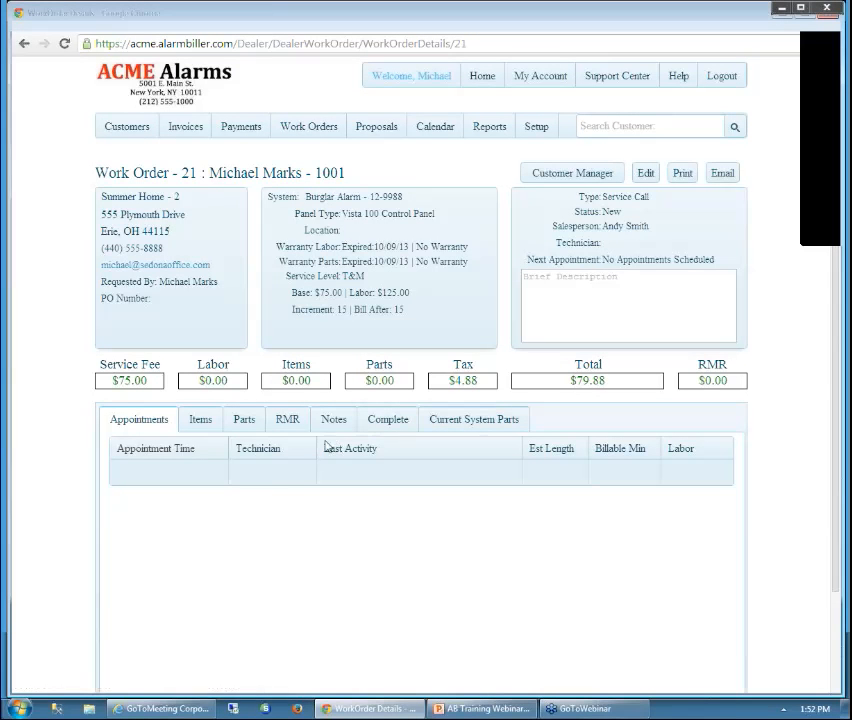
pyautogui.click(645, 174)
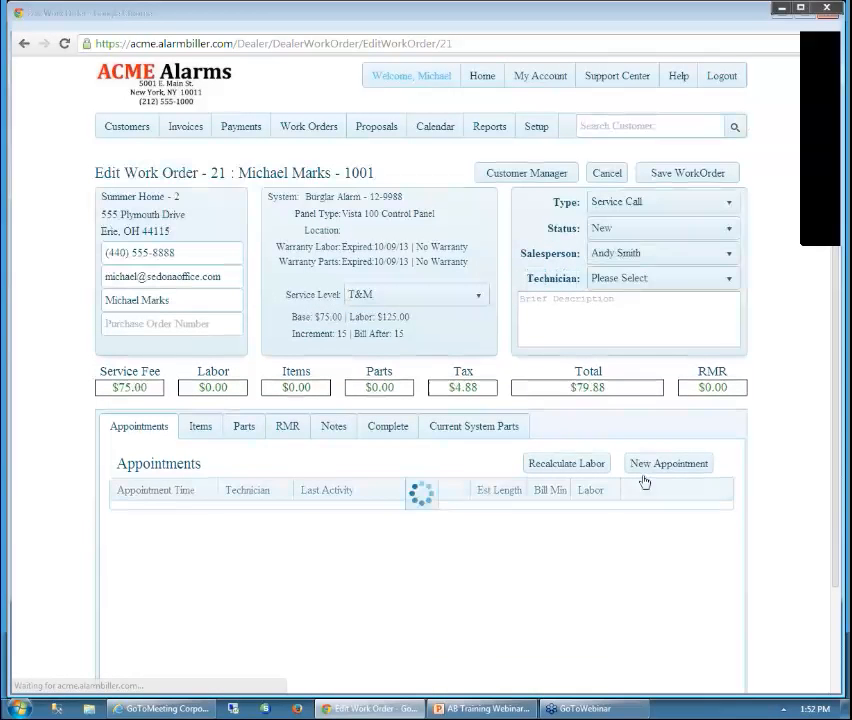
# Add two 60-minute appointments to work order 21 for the first and second technicians
pyautogui.click(669, 464)
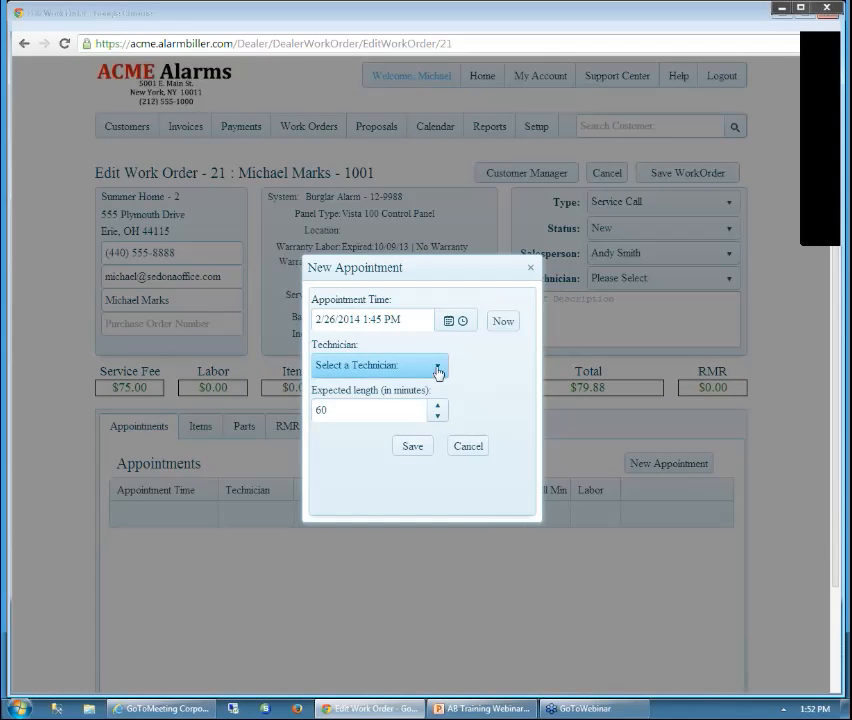
pyautogui.click(430, 371)
pyautogui.click(396, 411)
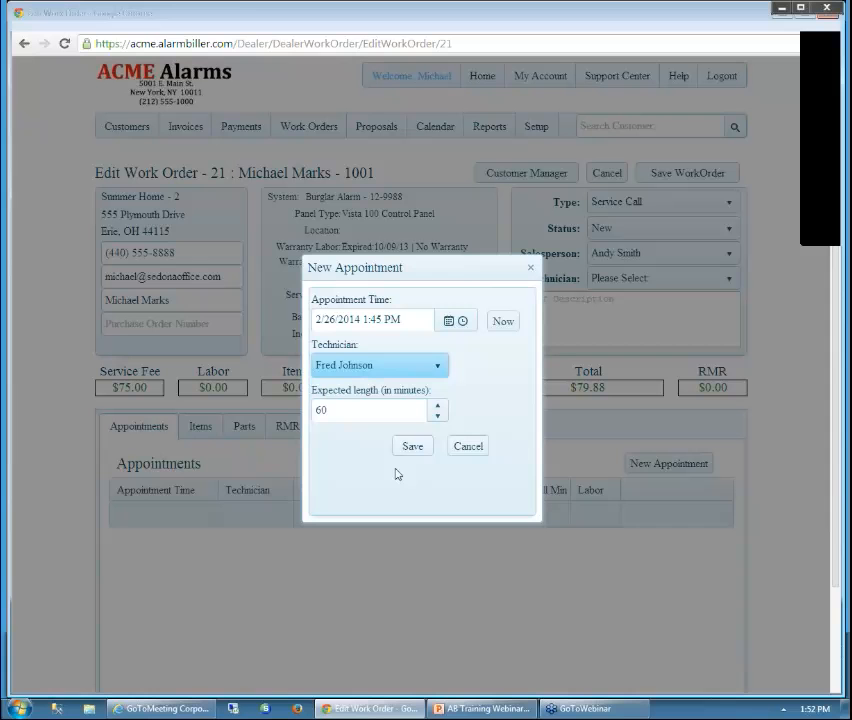
pyautogui.click(414, 447)
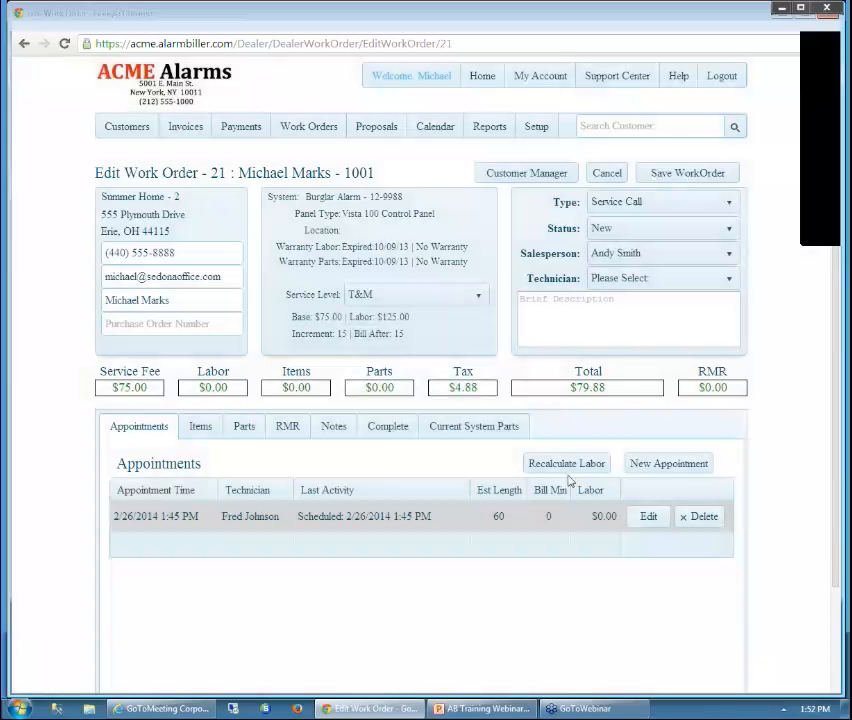
pyautogui.click(657, 467)
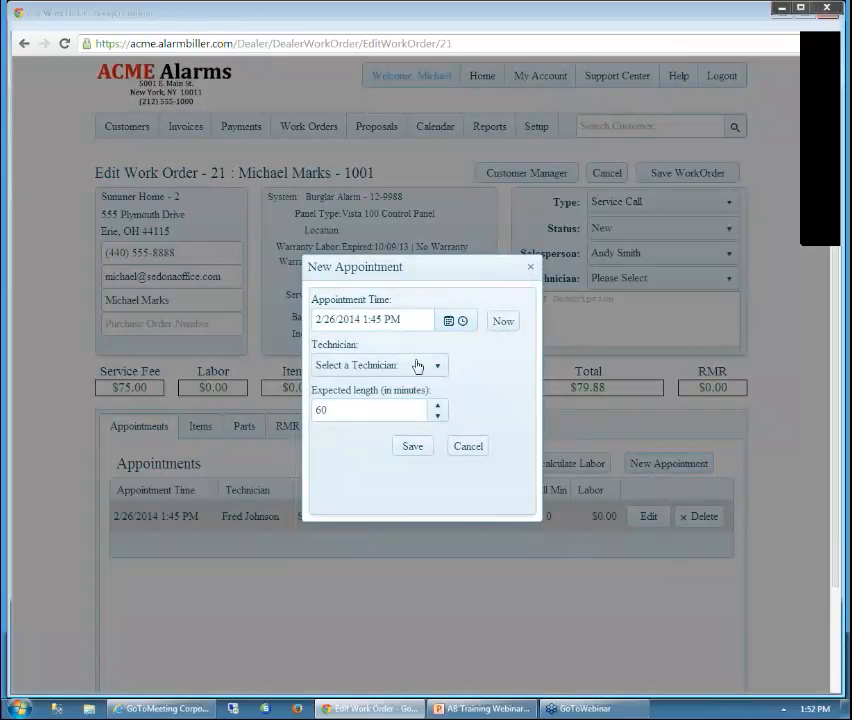
pyautogui.click(436, 369)
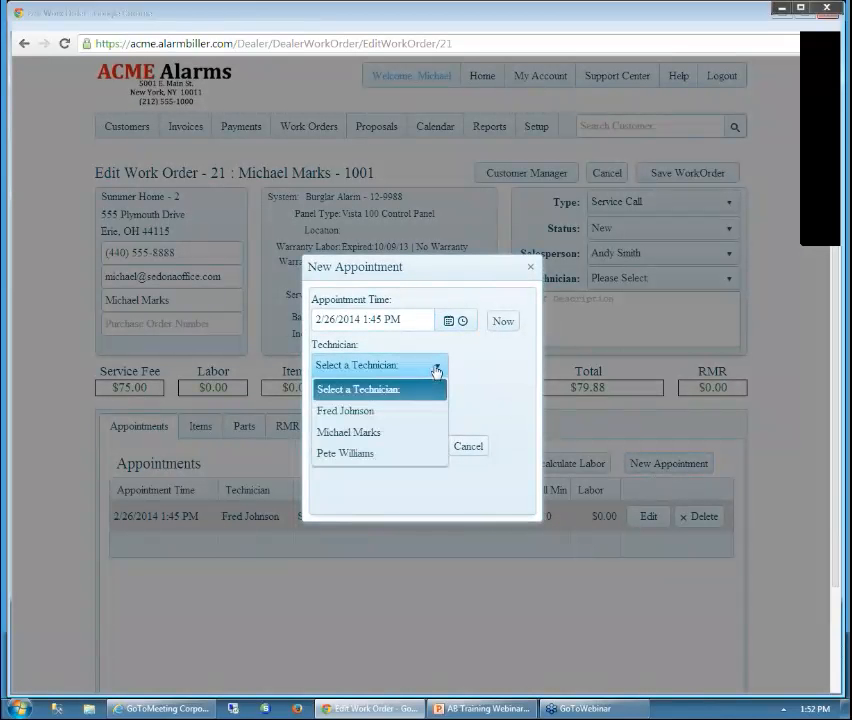
pyautogui.click(390, 432)
pyautogui.click(420, 452)
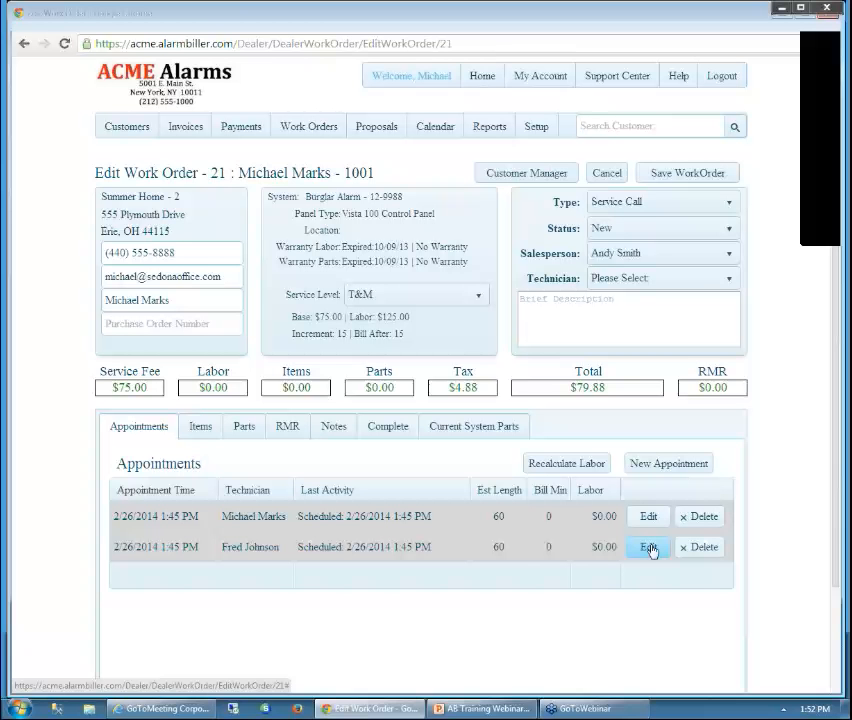
# Add a third 60-minute appointment on February 27 for the third technician
pyautogui.click(672, 463)
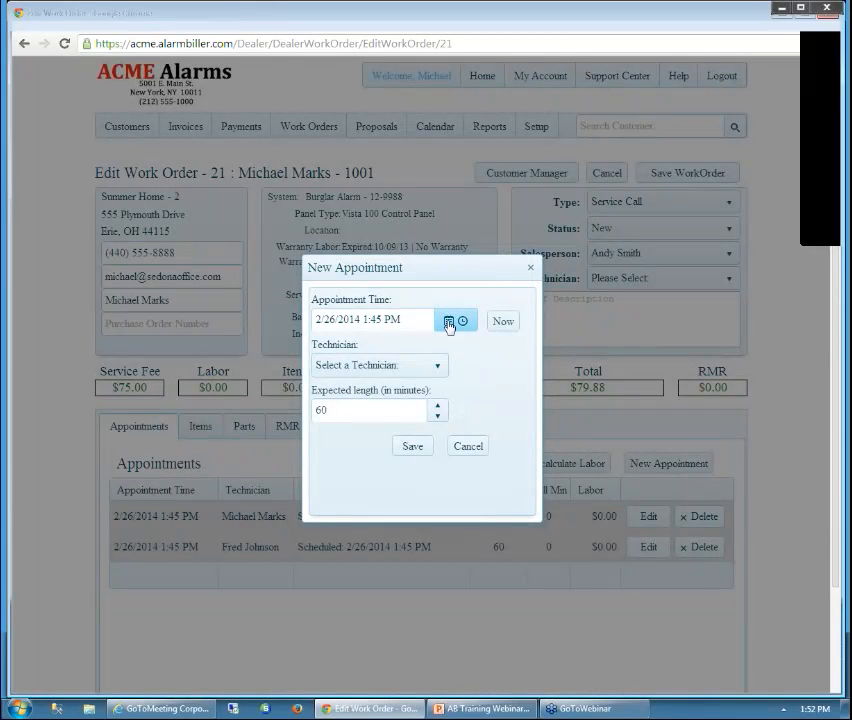
pyautogui.click(448, 321)
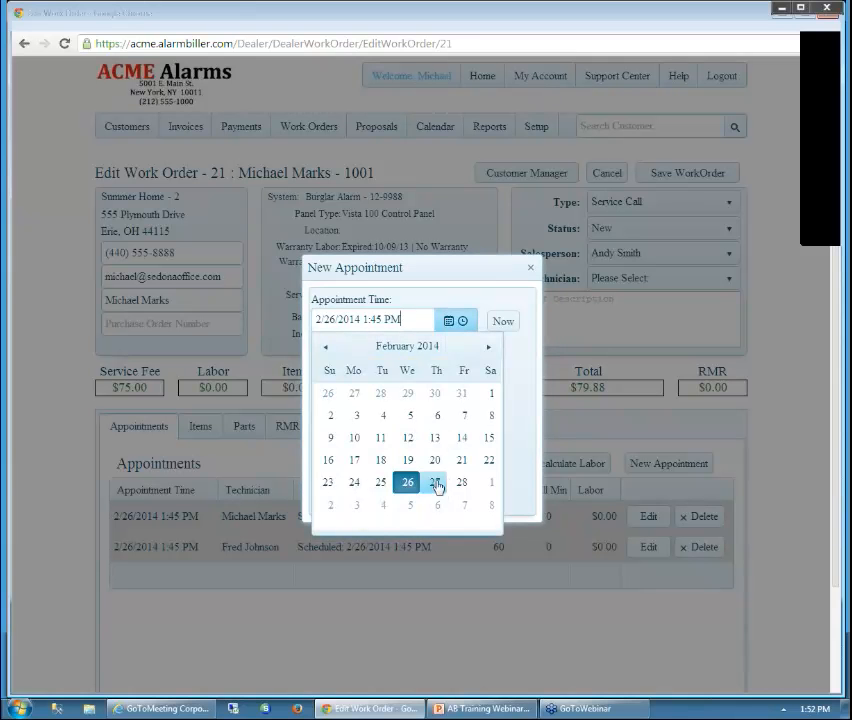
pyautogui.click(436, 483)
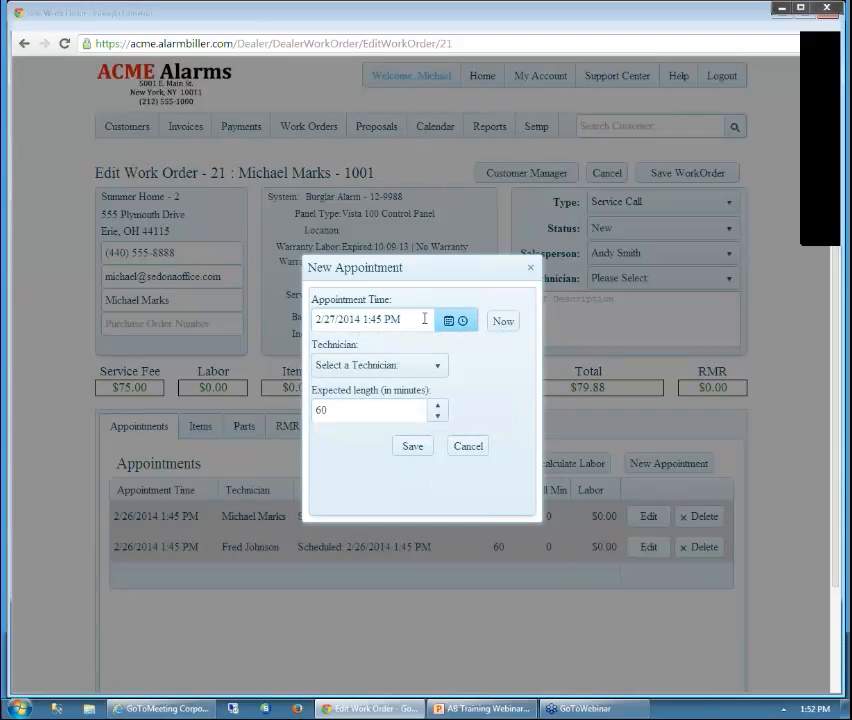
pyautogui.click(440, 372)
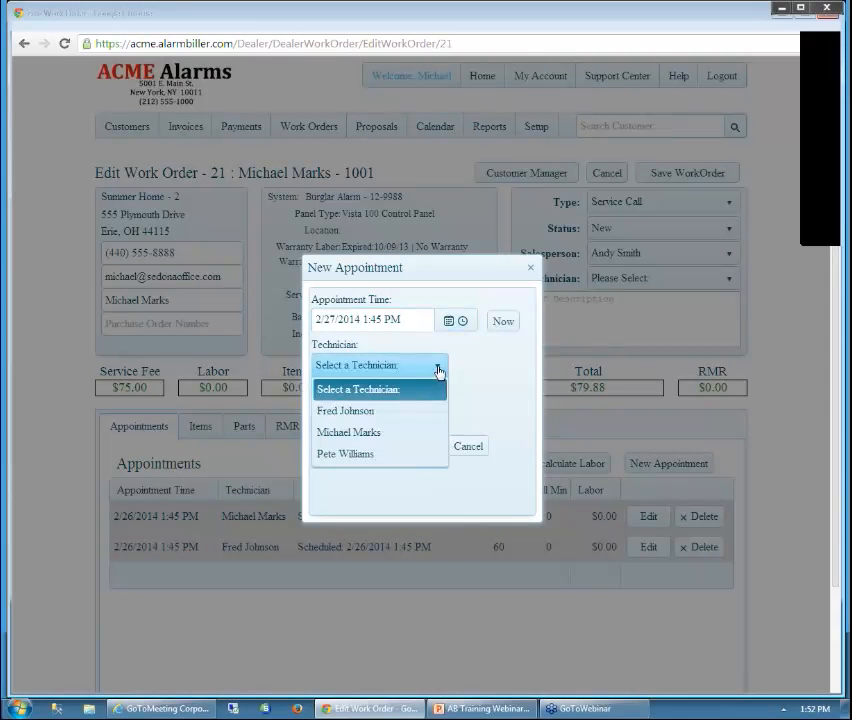
pyautogui.click(350, 454)
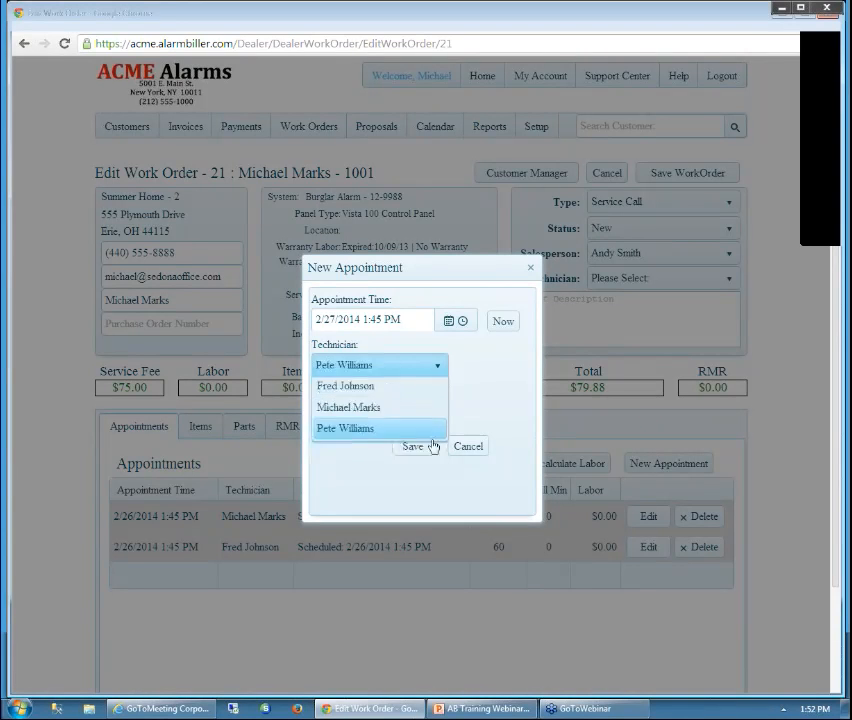
pyautogui.click(407, 449)
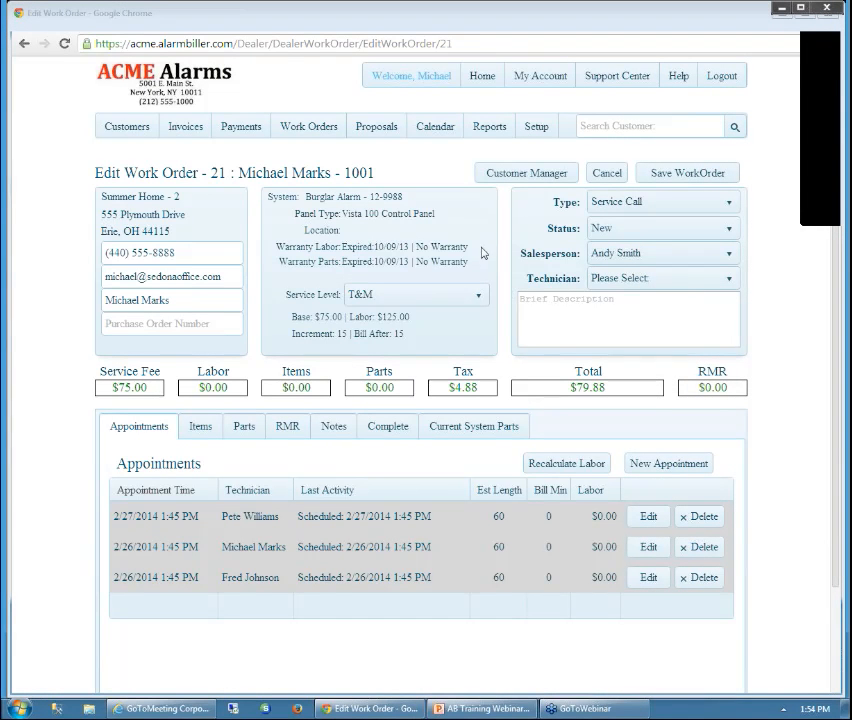
# Leave the unsaved work order and open the customer's record through the search box
pyautogui.click(527, 176)
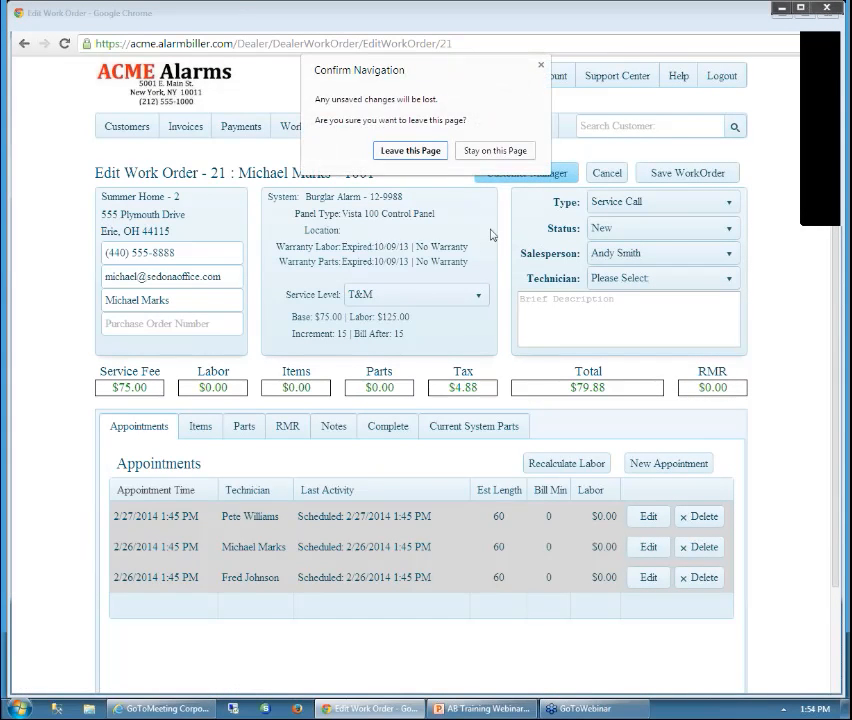
pyautogui.click(428, 152)
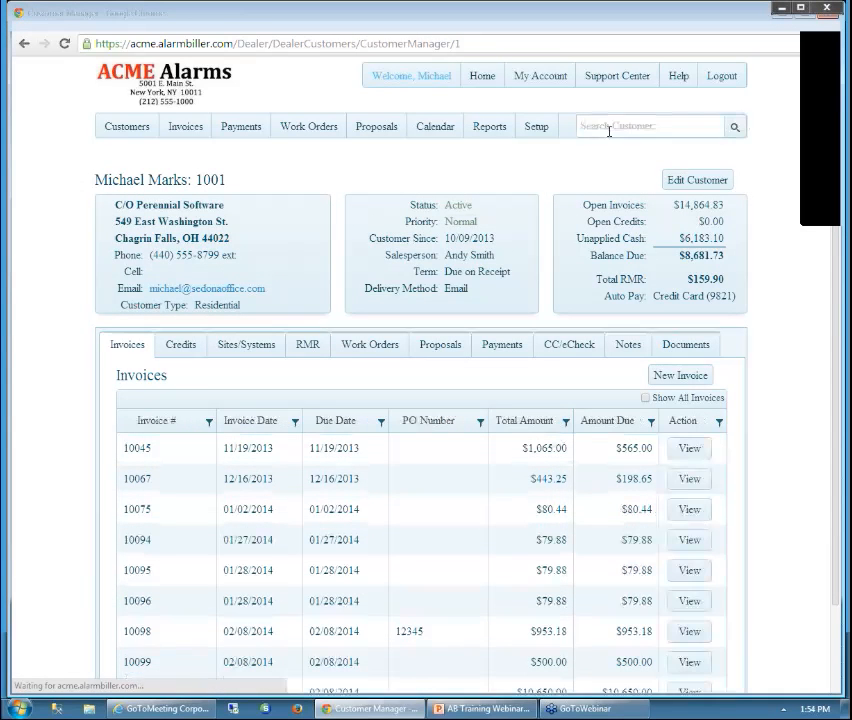
pyautogui.click(608, 131)
pyautogui.write('pe')
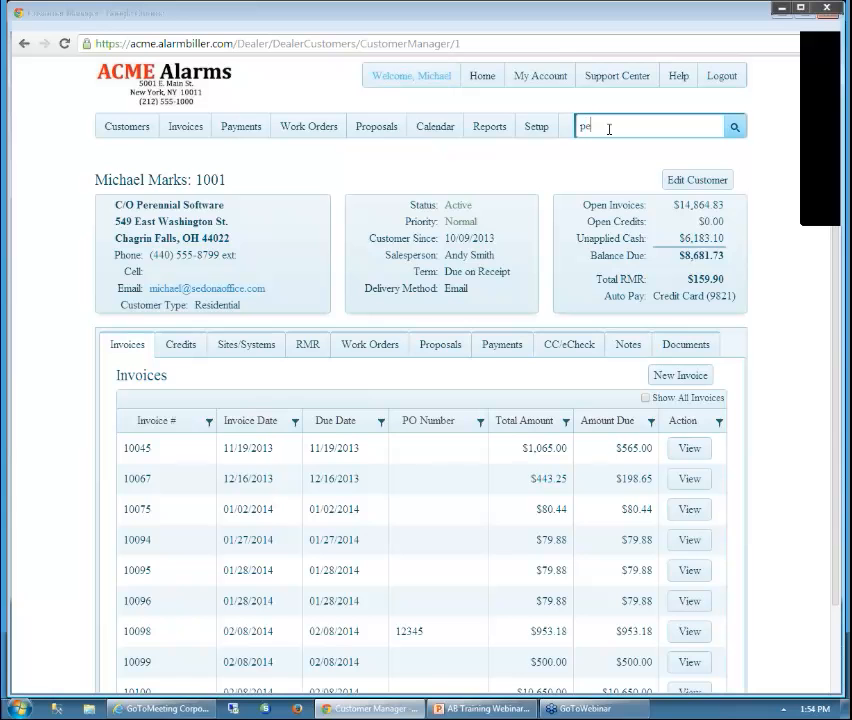
pyautogui.write('ter')
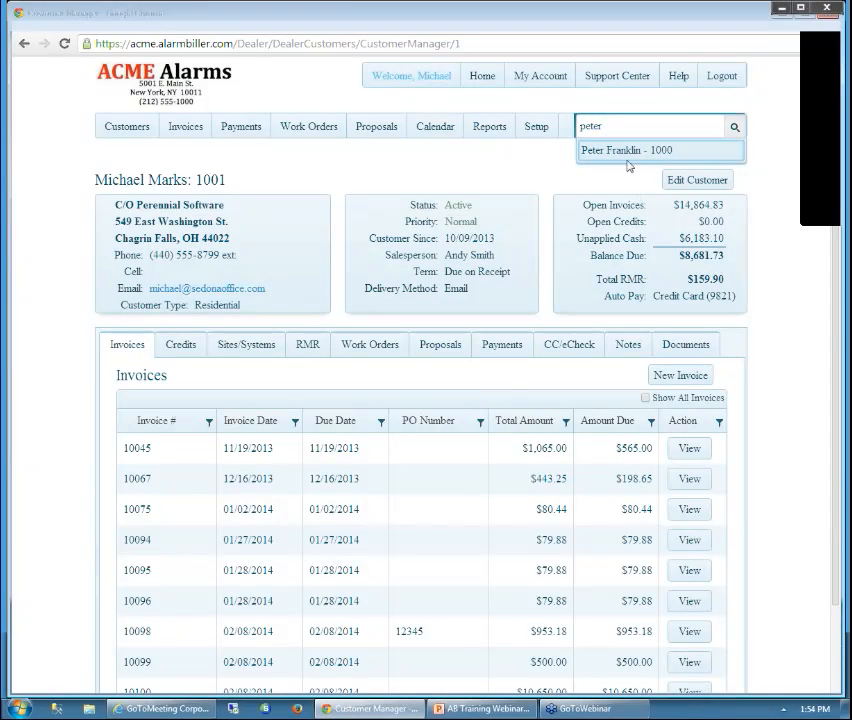
pyautogui.click(627, 156)
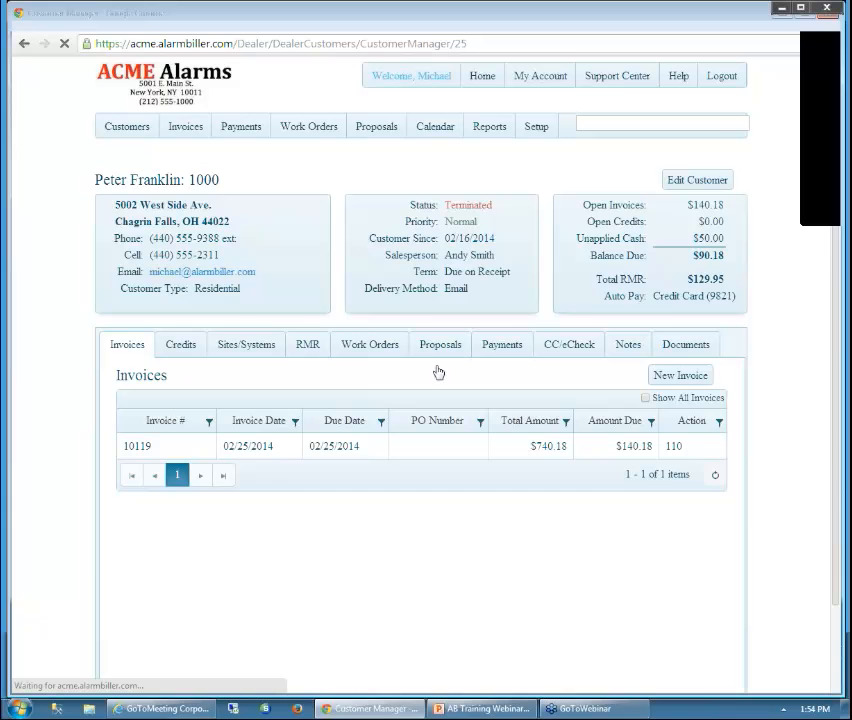
# Put the customer's Contract document entry into edit mode
pyautogui.click(665, 352)
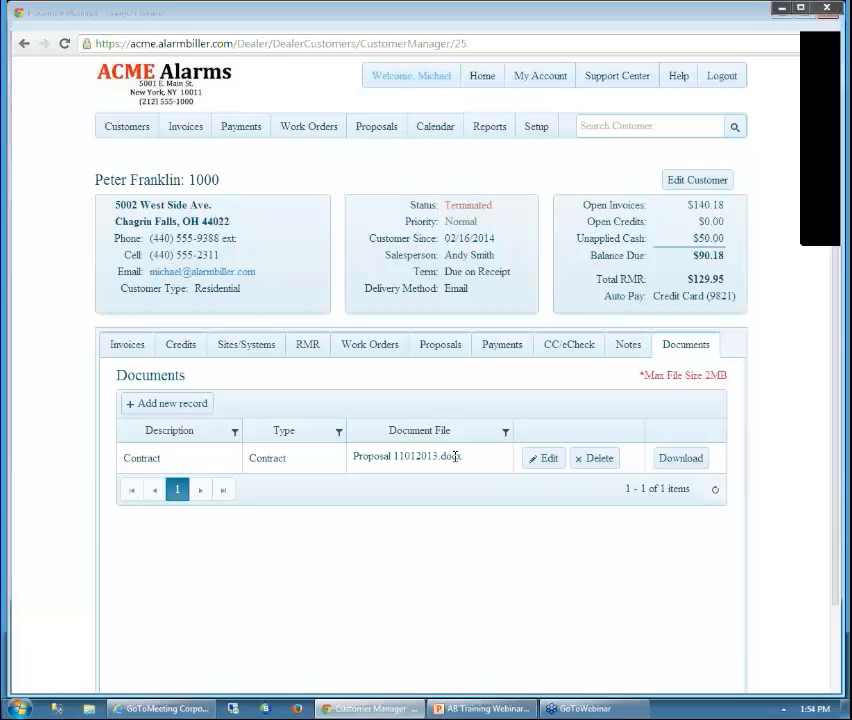
pyautogui.click(545, 459)
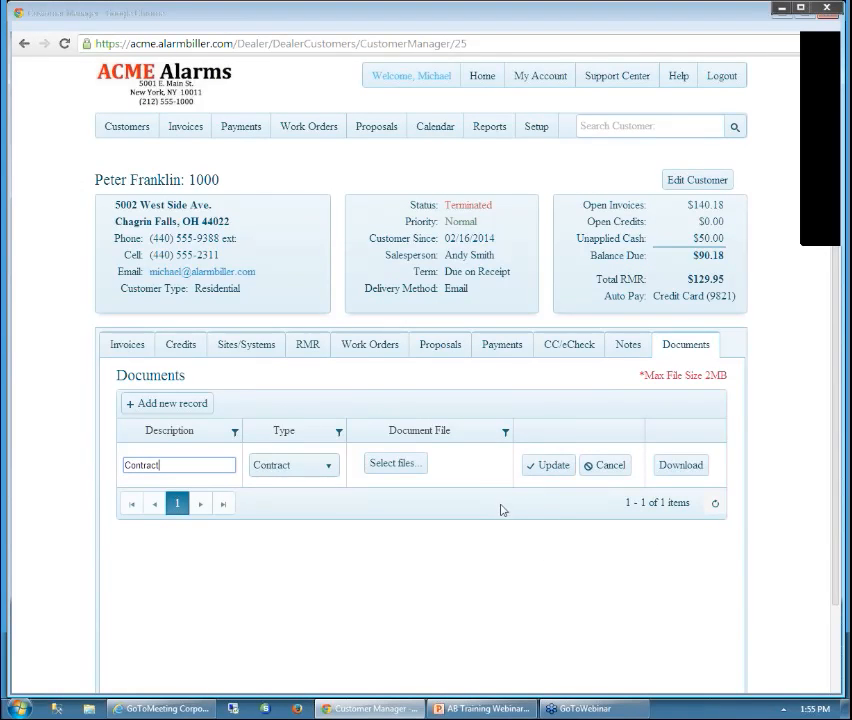
pyautogui.click(537, 131)
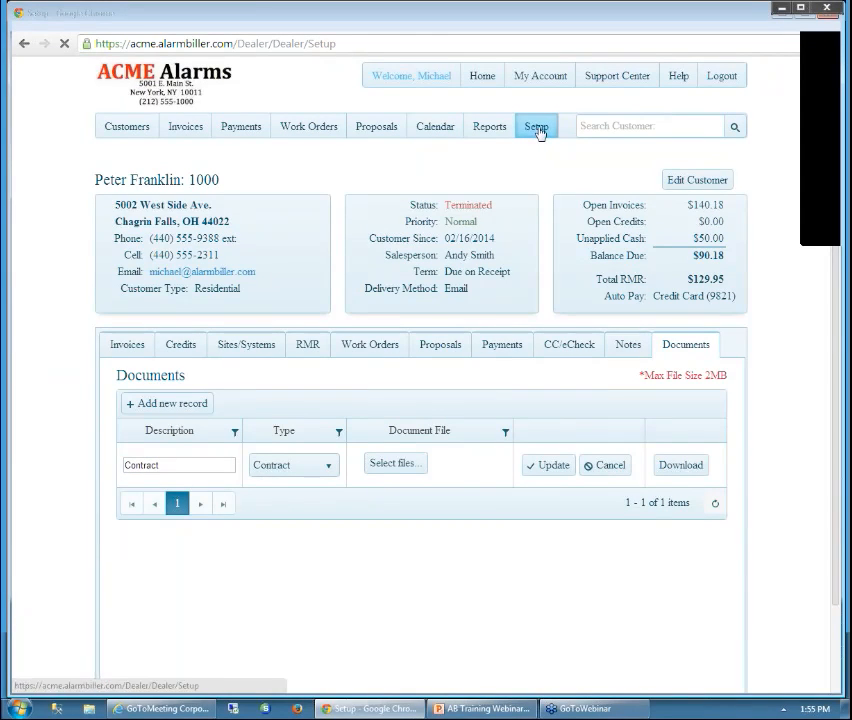
# Edit the third user's account from Setup > Users and review its roles, keeping Administrator
pyautogui.click(182, 213)
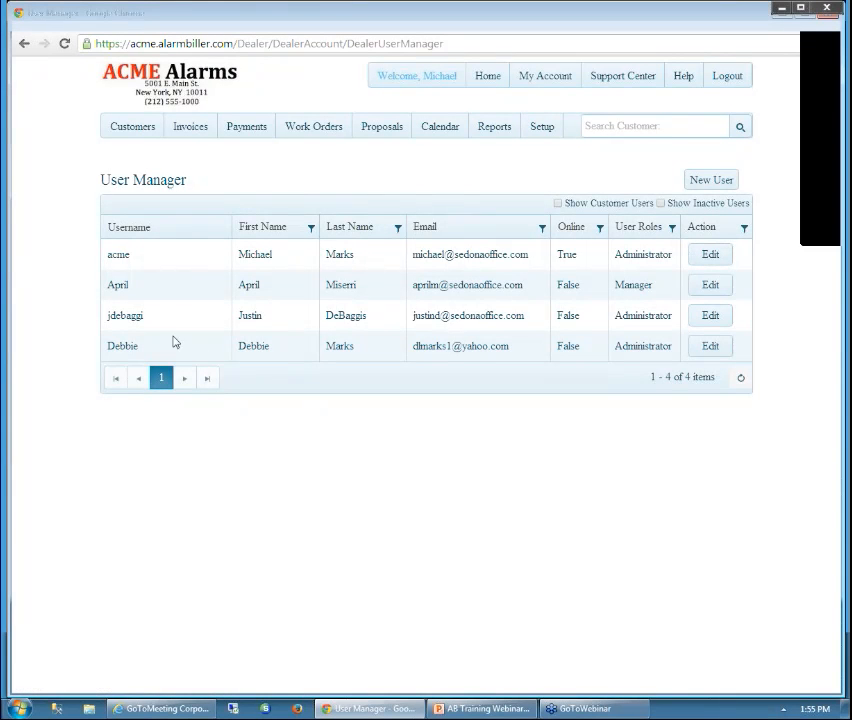
pyautogui.click(704, 320)
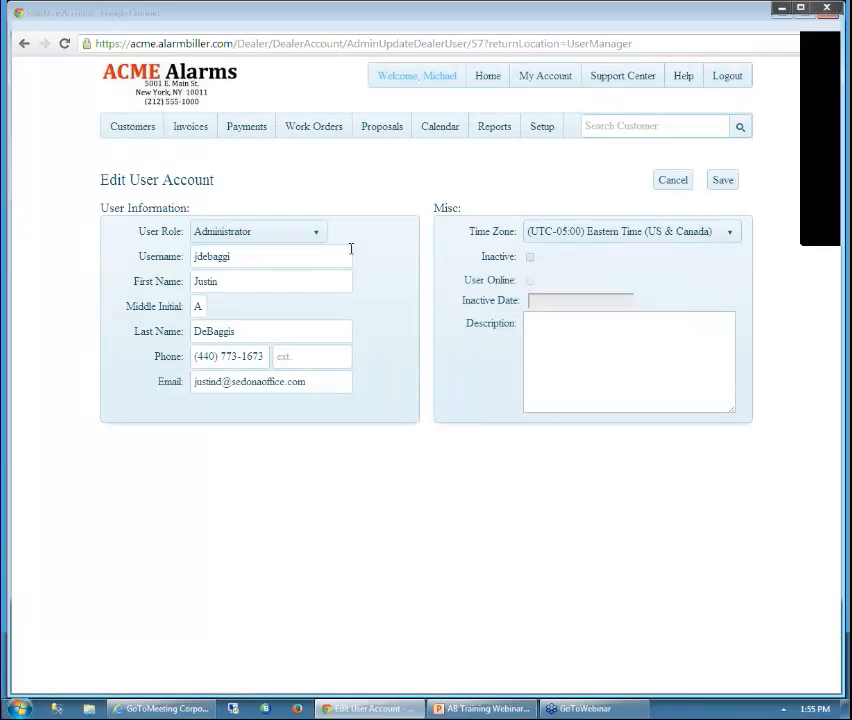
pyautogui.click(319, 237)
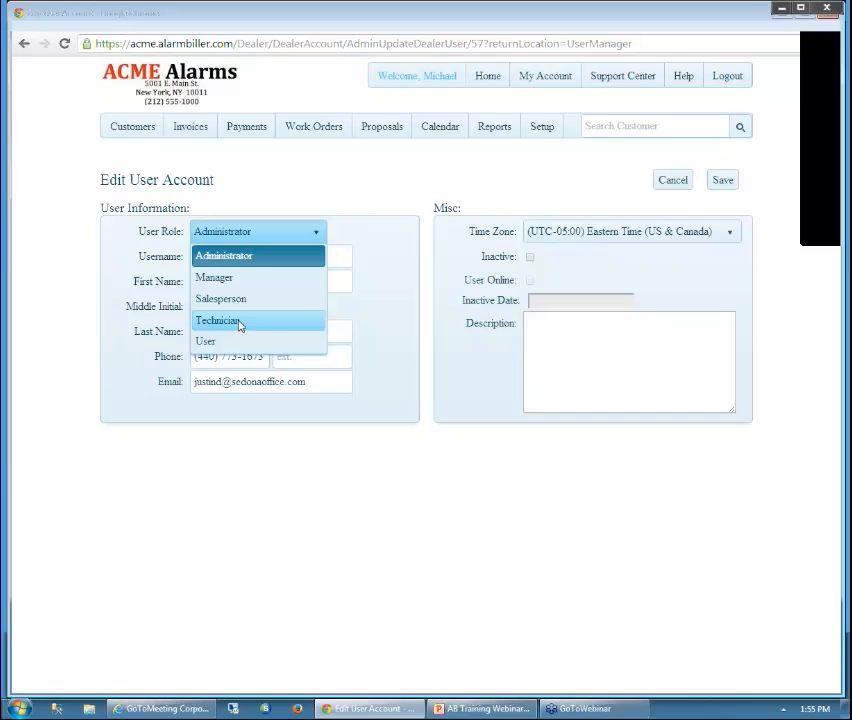
pyautogui.click(433, 168)
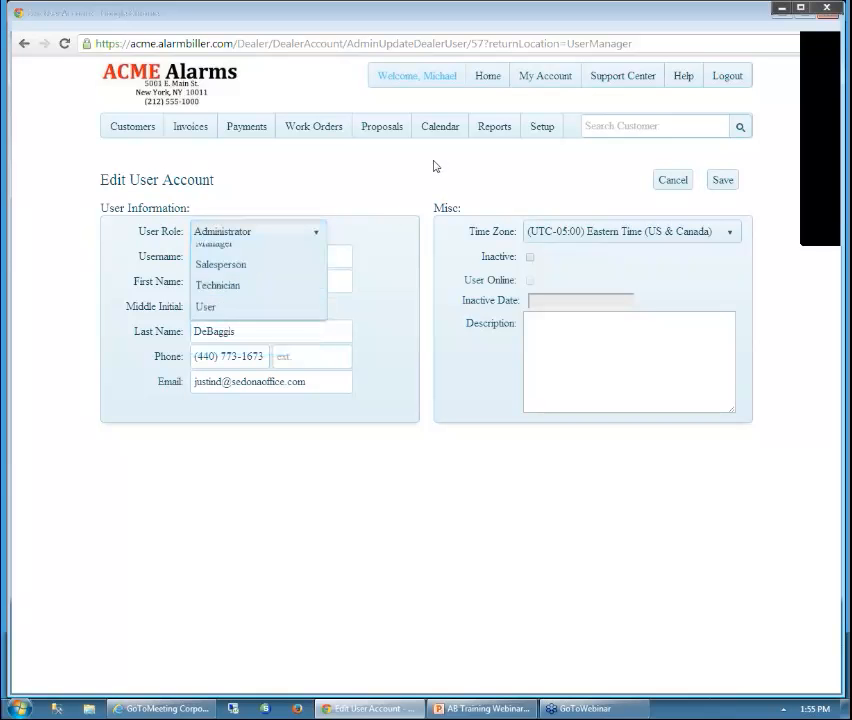
# Review the Work Orders list, then open the Payments deposits list led by batch 26
pyautogui.click(315, 128)
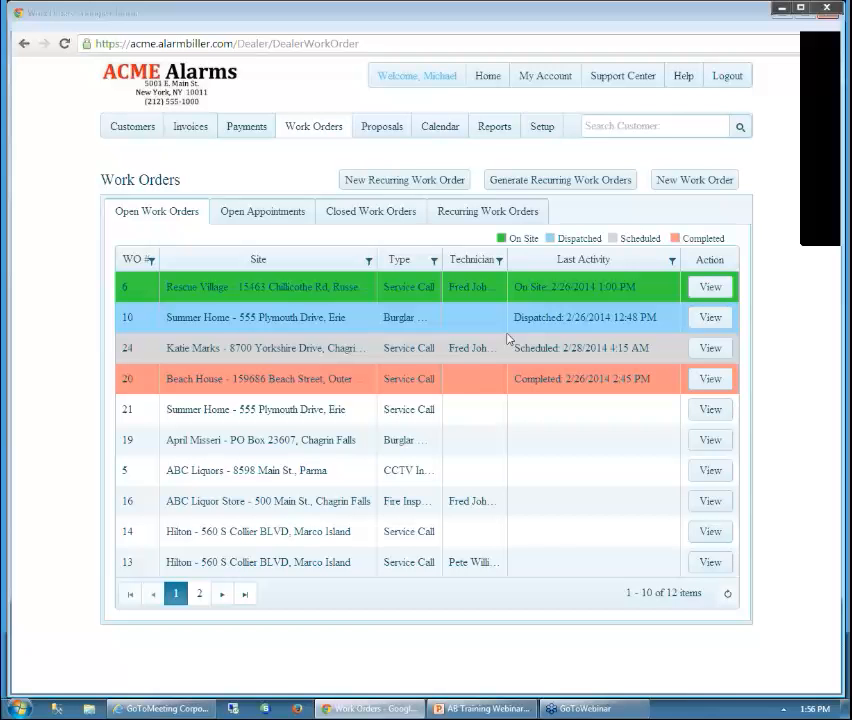
pyautogui.click(246, 127)
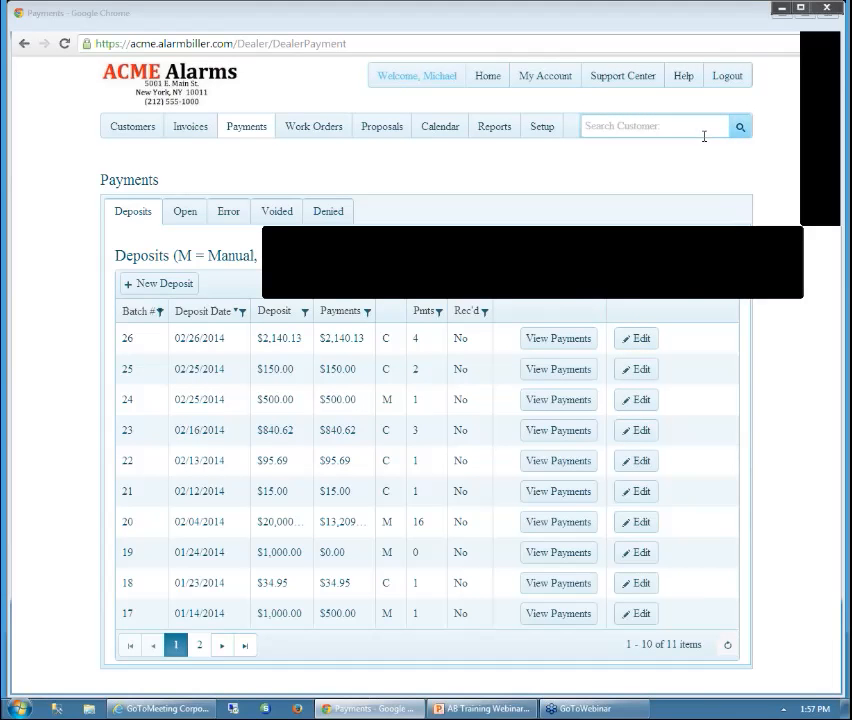
# Search for the customer by name and open their record
pyautogui.click(609, 128)
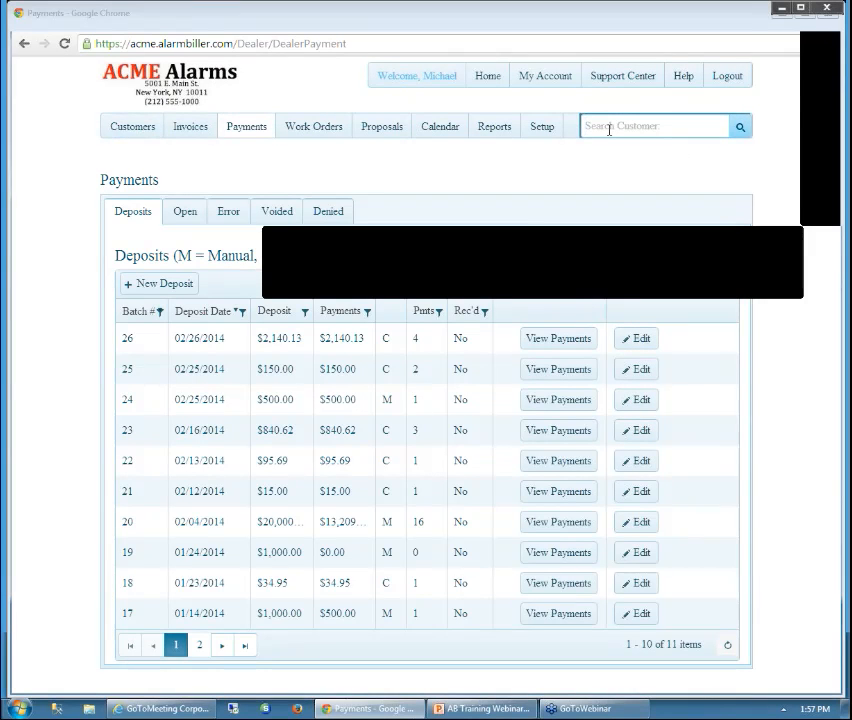
pyautogui.write('peter')
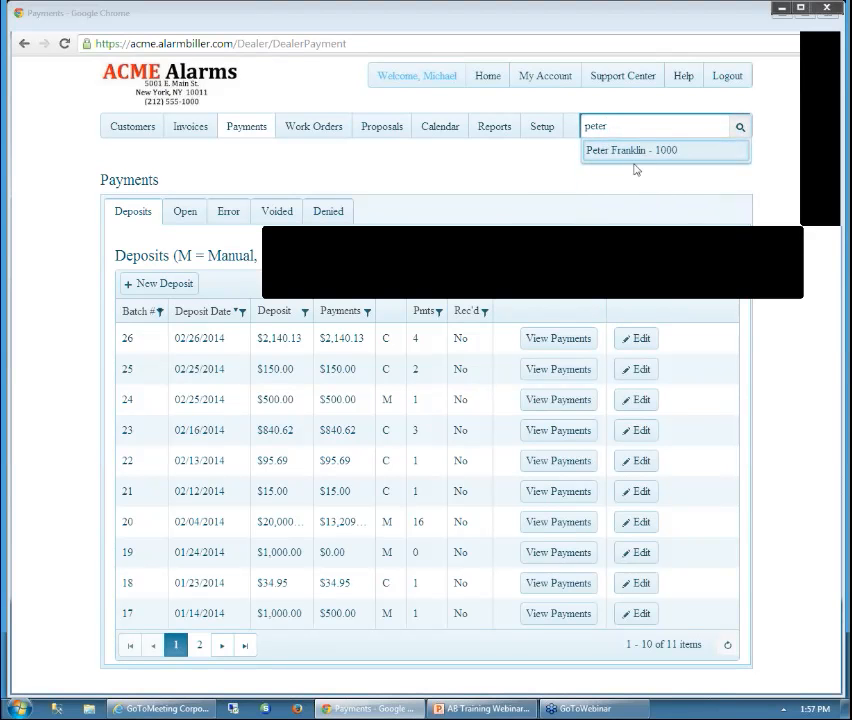
pyautogui.click(628, 152)
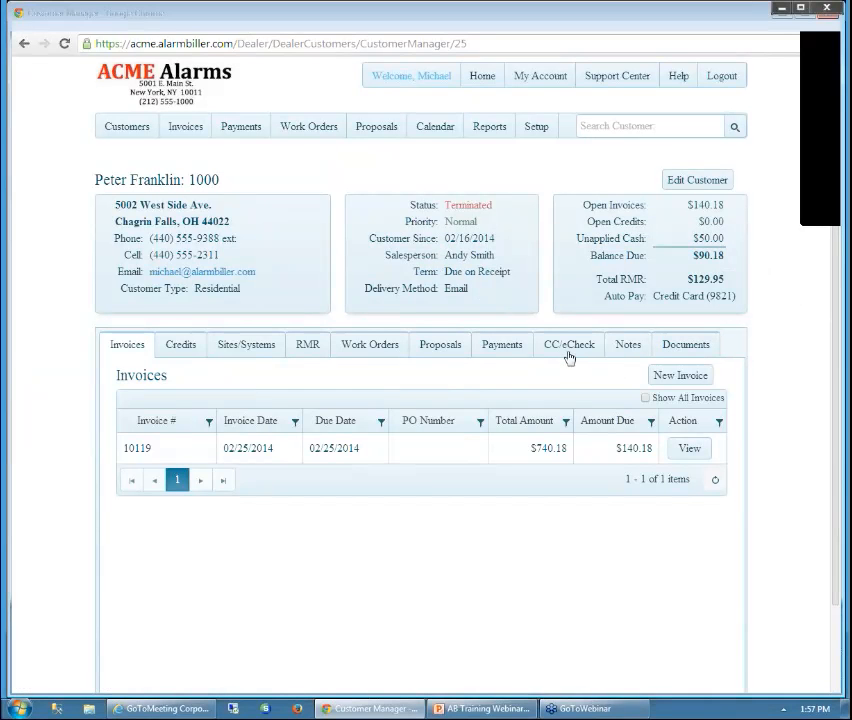
# Resend the receipt for the $352.78 card transaction dated 02/26/2014
pyautogui.click(568, 348)
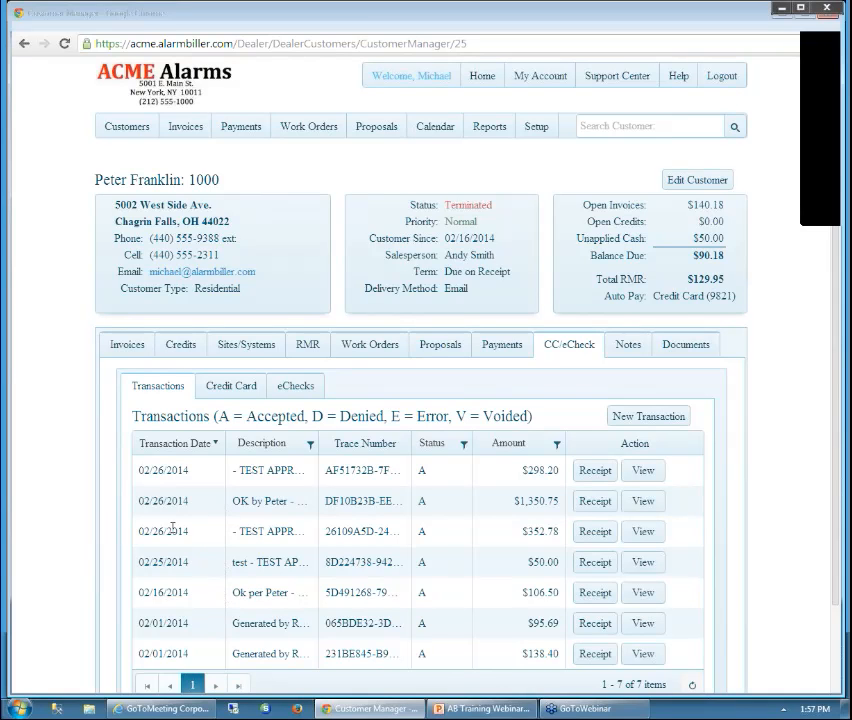
pyautogui.moveTo(137, 531); pyautogui.dragTo(145, 531)
pyautogui.moveTo(210, 531); pyautogui.dragTo(215, 532)
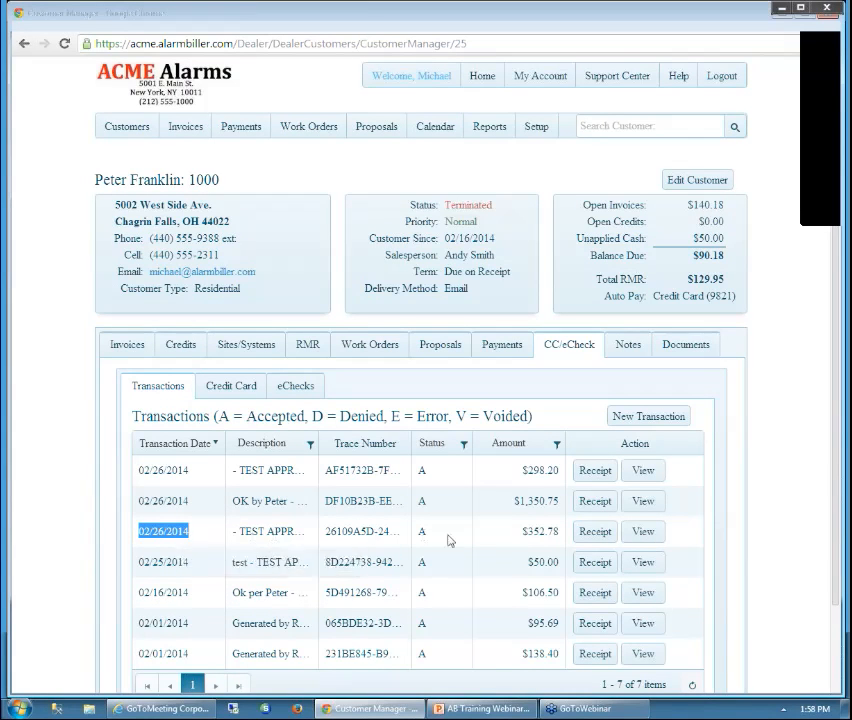
pyautogui.click(595, 535)
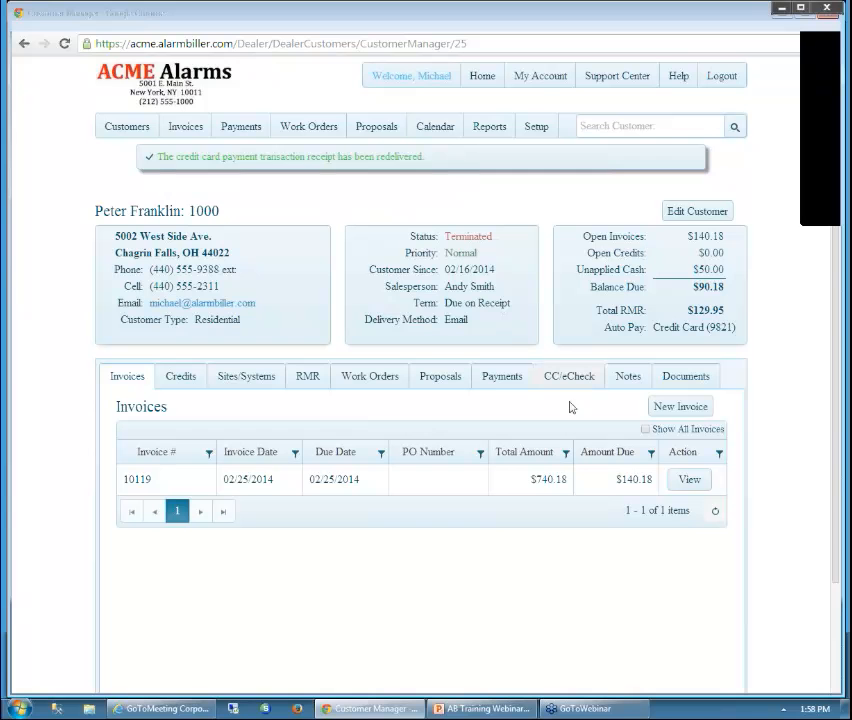
# Present the "We are here to help!" slide from the current slide, then end the show and minimize PowerPoint
pyautogui.click(496, 709)
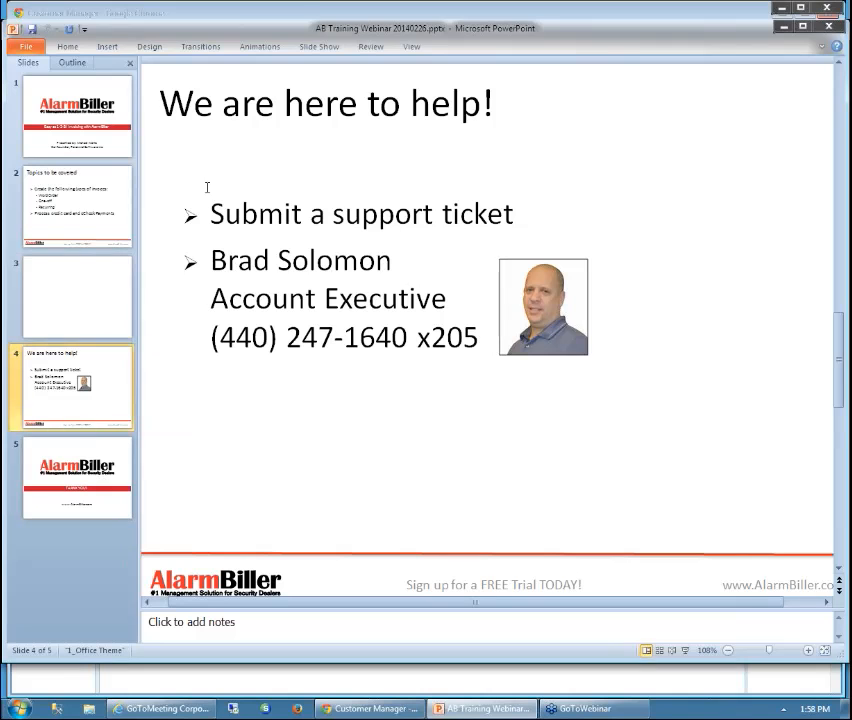
pyautogui.click(320, 47)
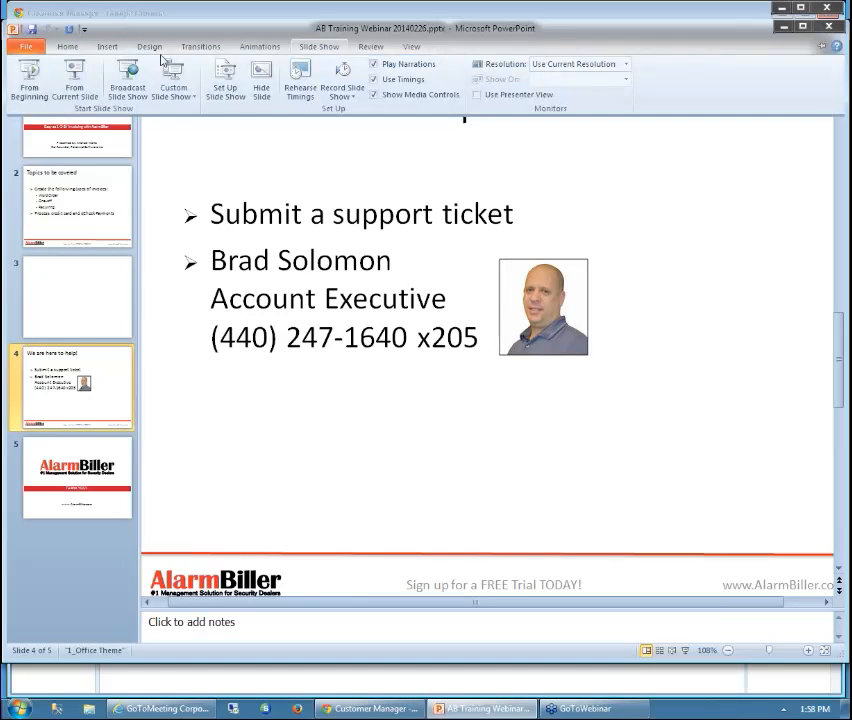
pyautogui.click(76, 82)
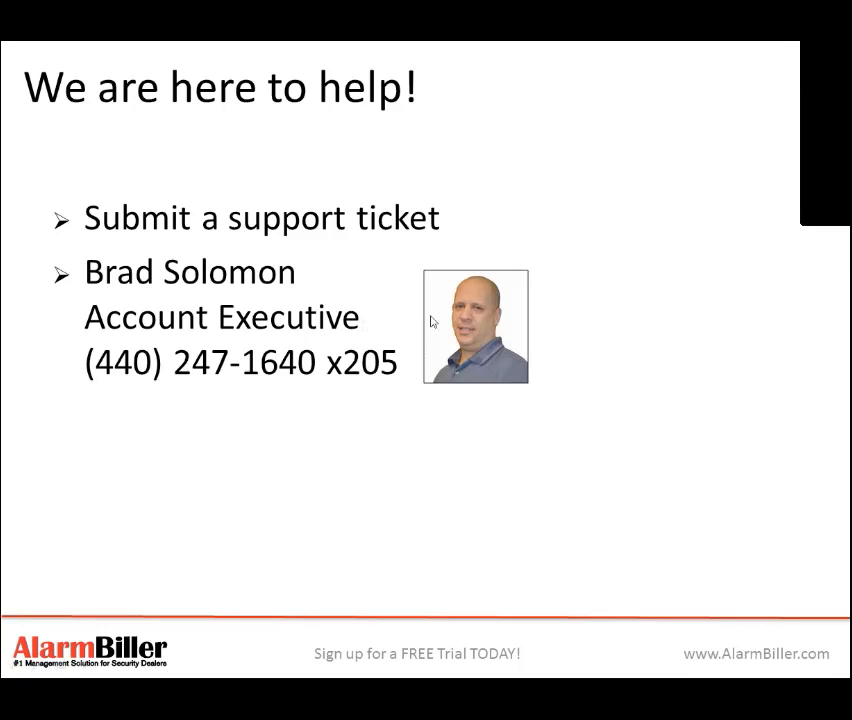
pyautogui.press('Escape')
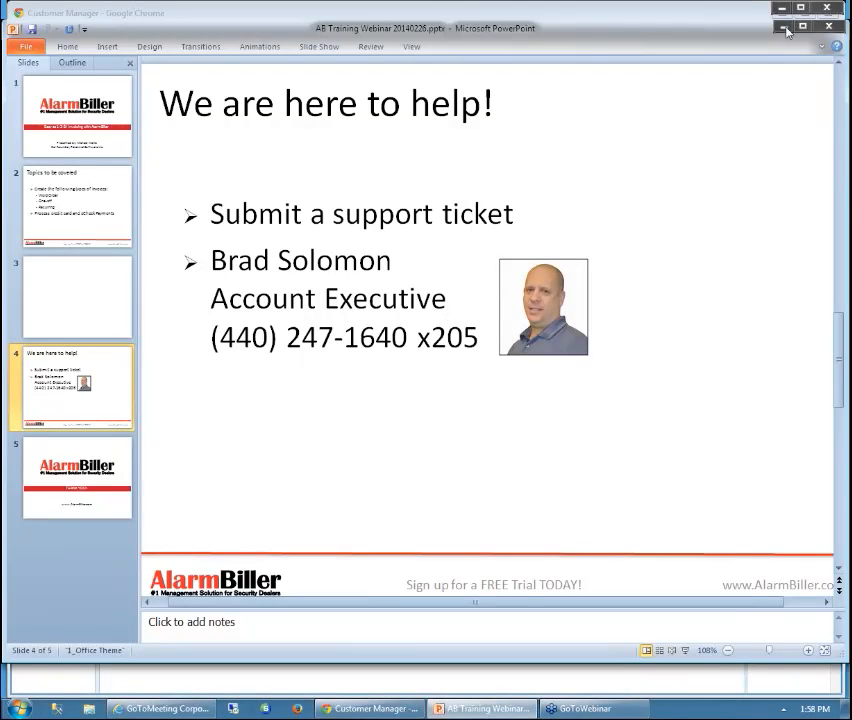
pyautogui.click(784, 29)
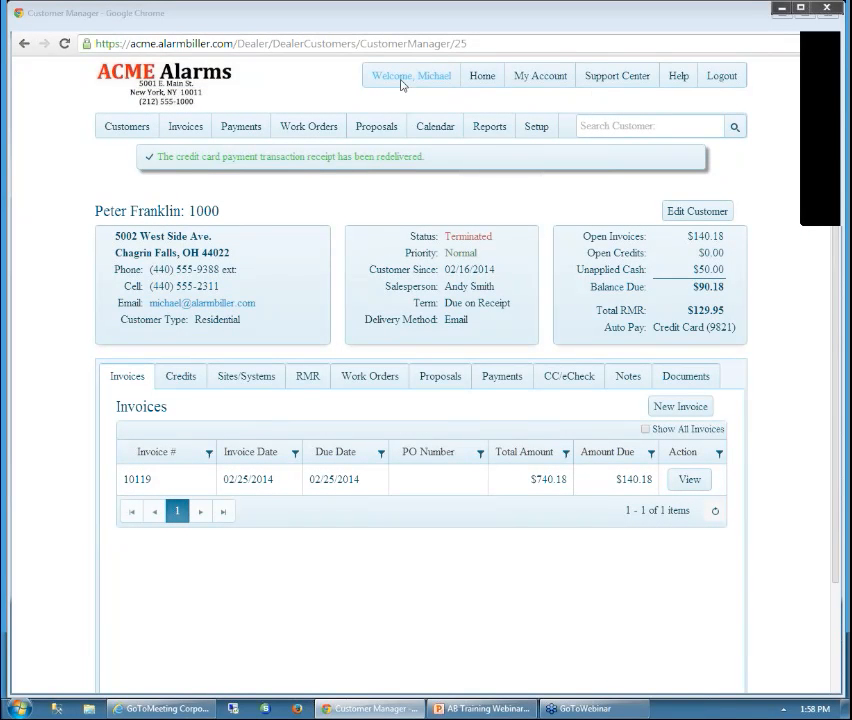
# Show a blank New Support Ticket form from Support Center, then display PowerPoint's slide 5 'THANK YOU!'
pyautogui.click(618, 78)
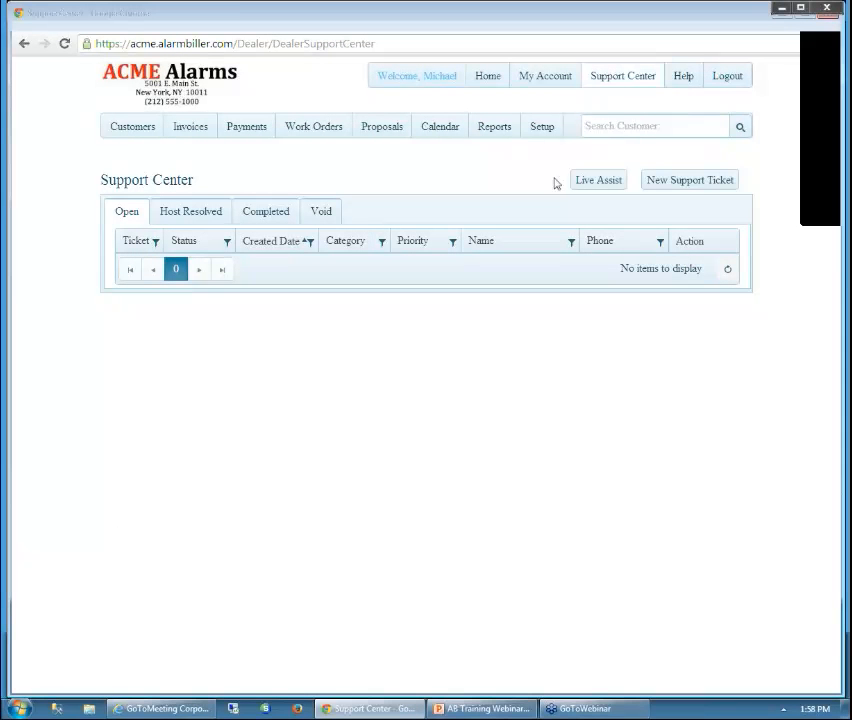
pyautogui.click(712, 182)
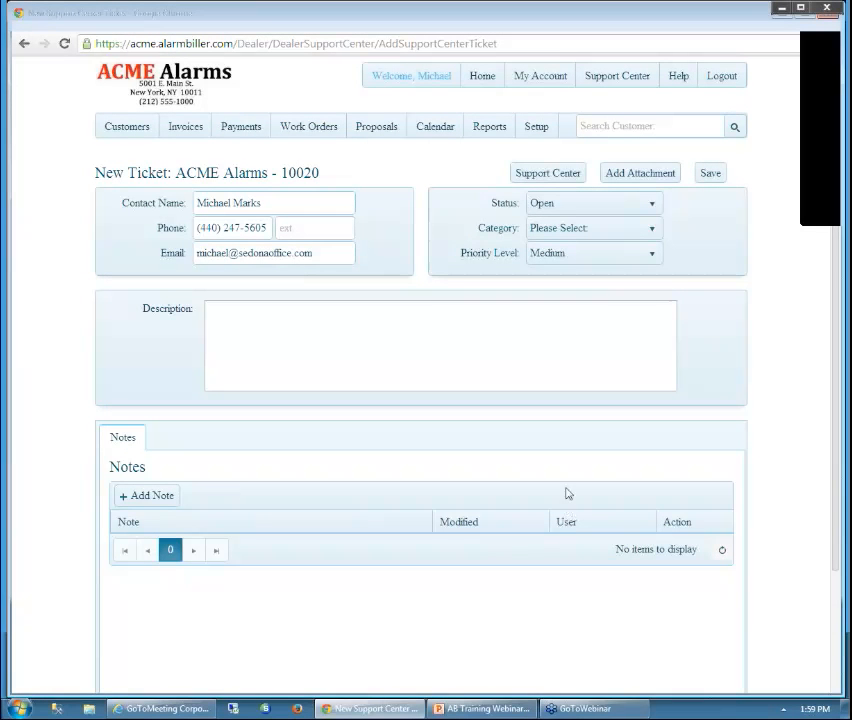
pyautogui.click(495, 707)
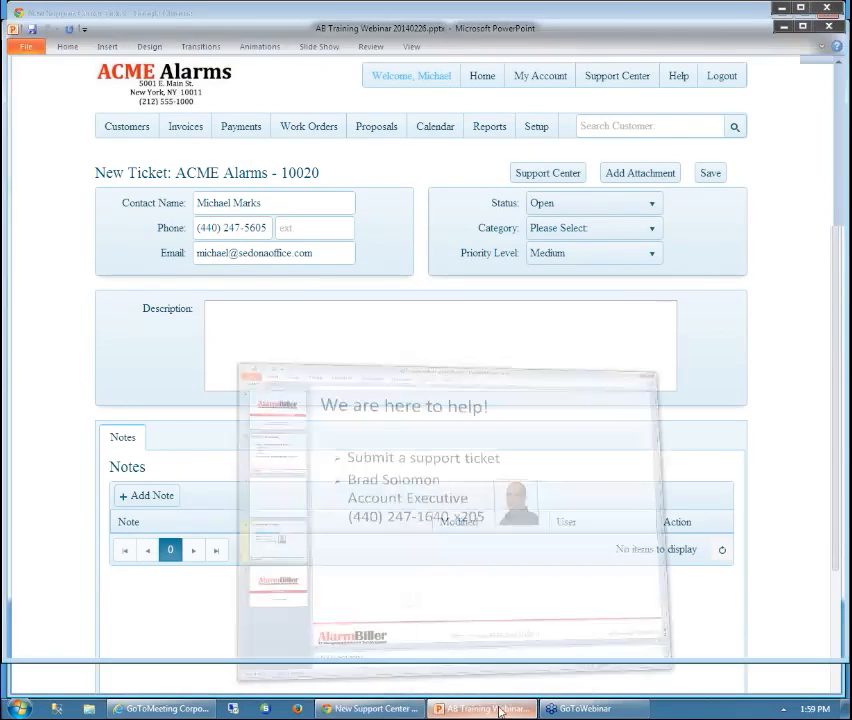
pyautogui.click(132, 487)
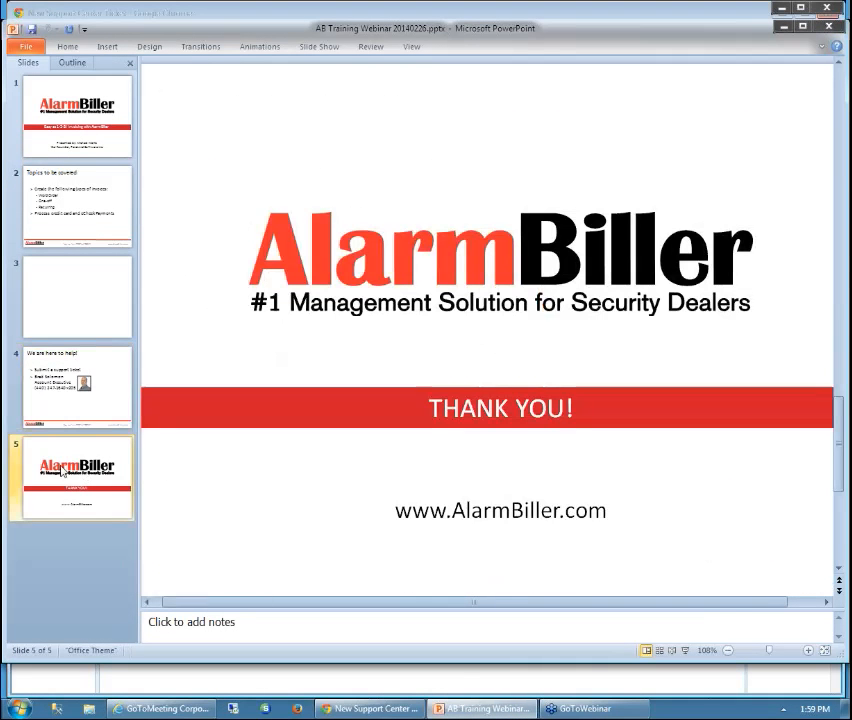